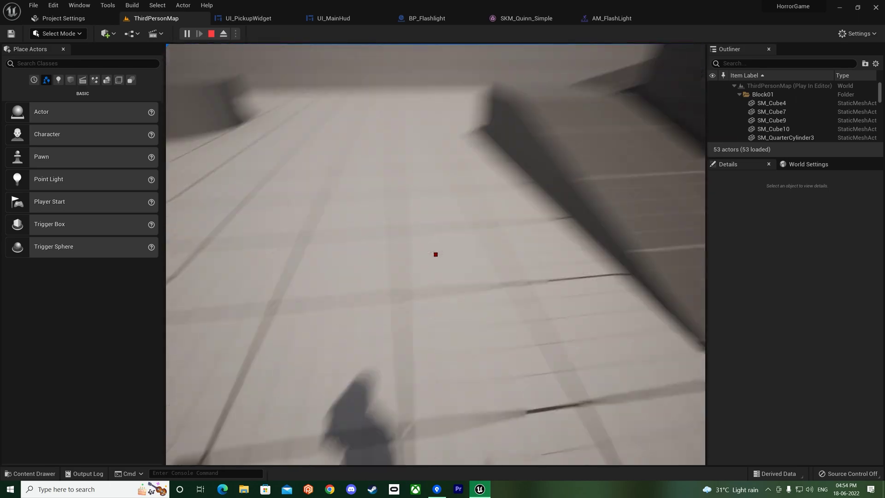
Walk the character to the flashlight, pick it up, head toward the ramp, then end play.
{"action": "key", "text": "w"}
{"action": "key", "text": "e"}
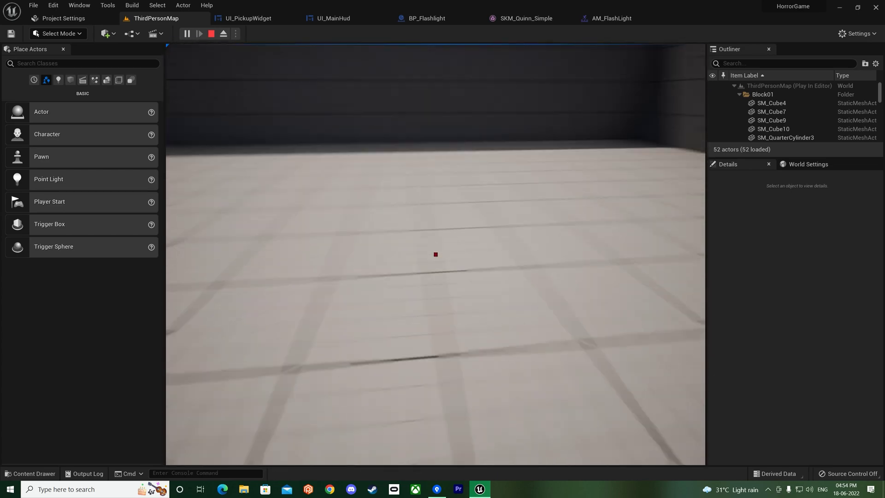
{"action": "key", "text": "w"}
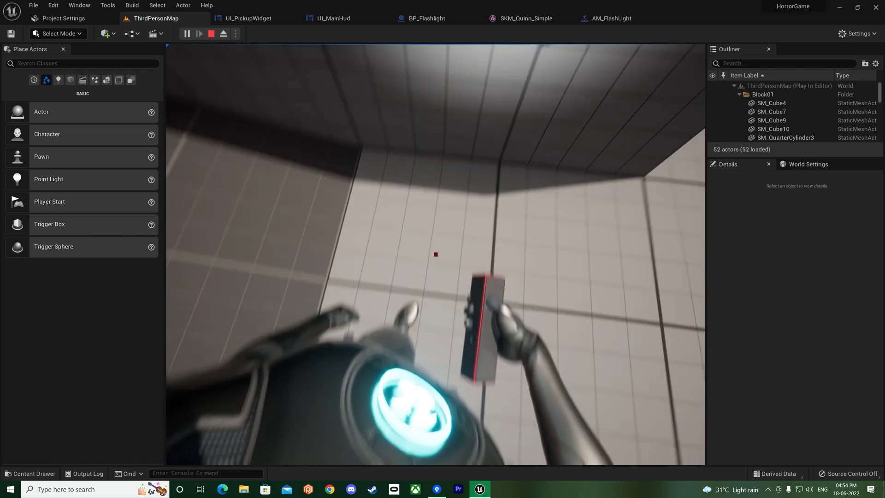
{"action": "key", "text": "Escape"}
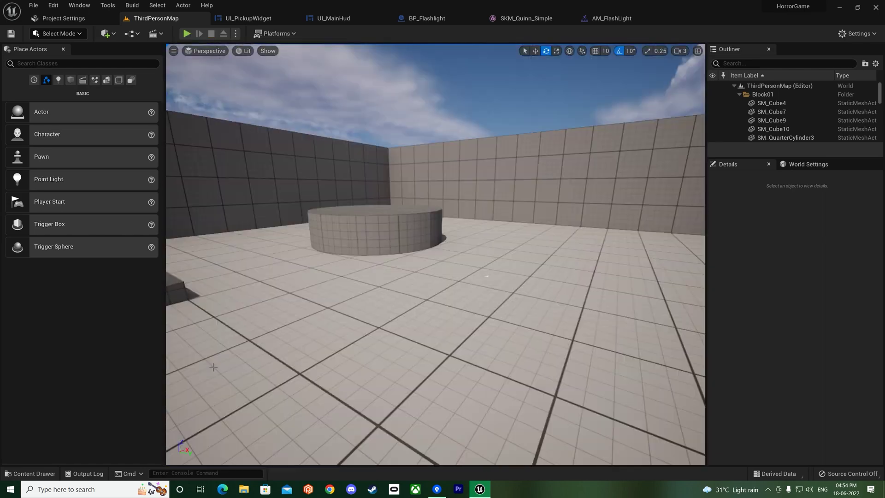
Delete the NewLevelSequence actor by the cylinder and load HorrorSequence into Sequencer.
{"action": "mouse_move", "coordinate": [306, 381]}
{"action": "right_mouse_down"}
{"action": "mouse_move", "coordinate": [240, 355]}
{"action": "mouse_move", "coordinate": [175, 352]}
{"action": "mouse_move", "coordinate": [321, 380]}
{"action": "right_mouse_up"}
{"action": "key", "text": "w"}
{"action": "key", "text": "d"}
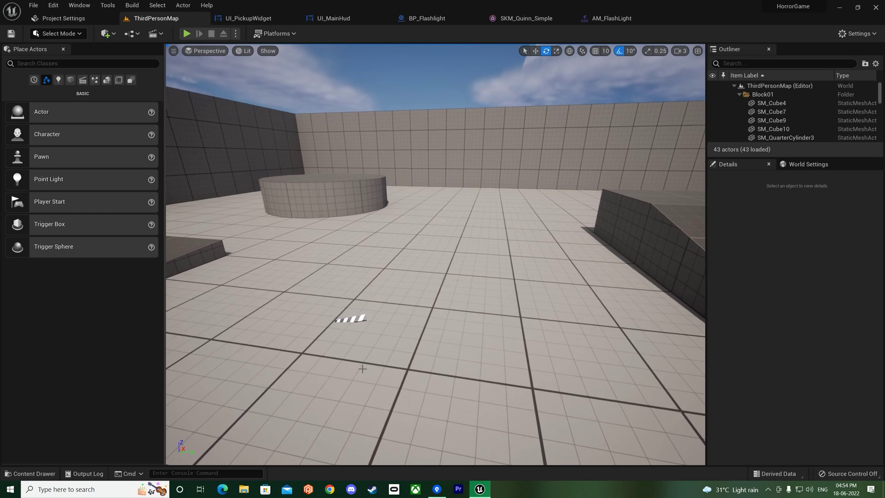
{"action": "left_click", "coordinate": [355, 321]}
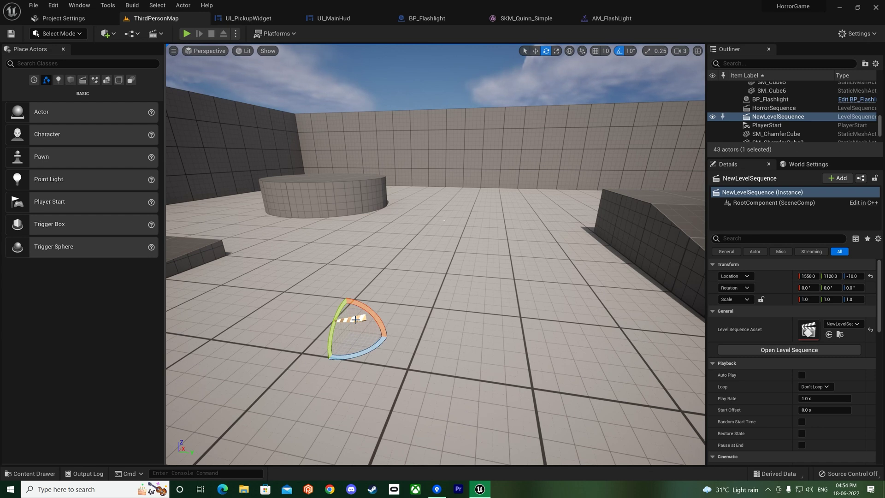
{"action": "key", "text": "Delete"}
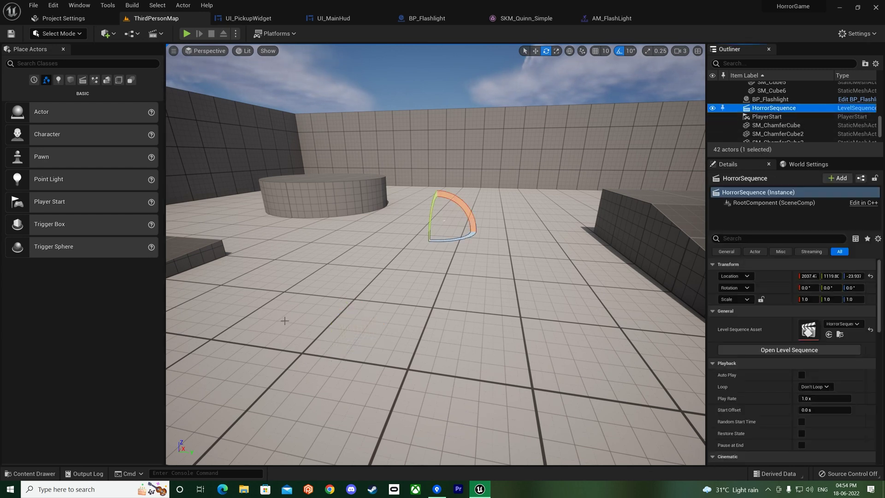
{"action": "left_click", "coordinate": [153, 35]}
{"action": "left_click", "coordinate": [190, 110]}
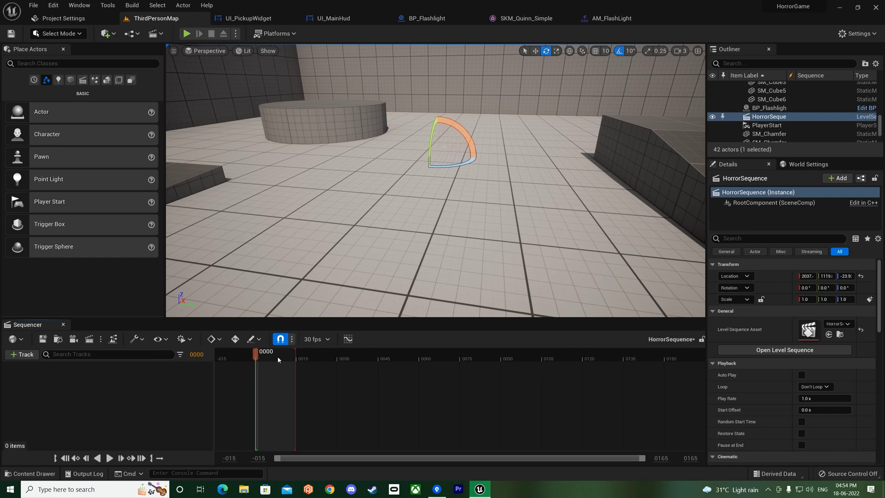
Place the FlashLight asset from the _Horror folder in the level and add it to HorrorSequence.
{"action": "left_click", "coordinate": [107, 372]}
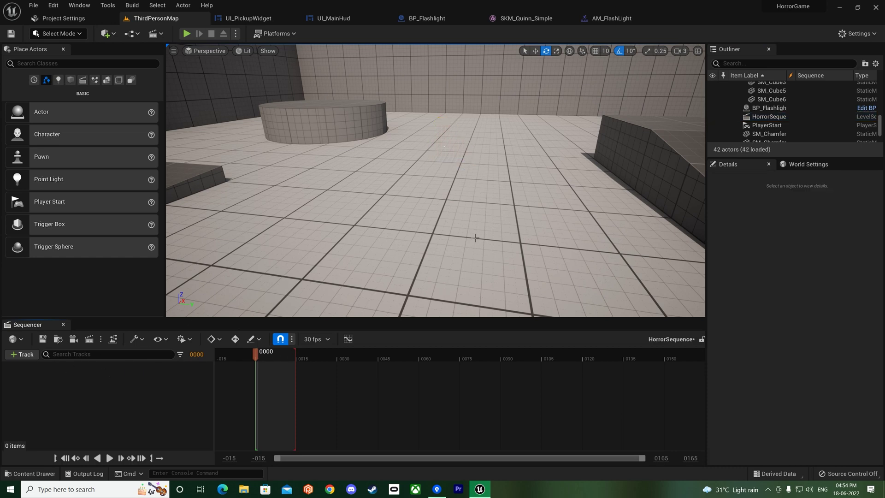
{"action": "left_click", "coordinate": [32, 473]}
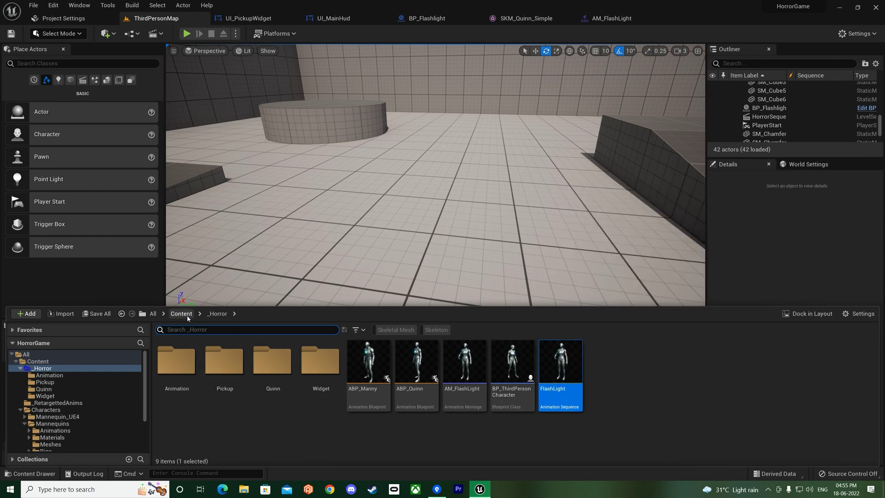
{"action": "left_click_drag", "start_coordinate": [561, 364], "coordinate": [314, 254]}
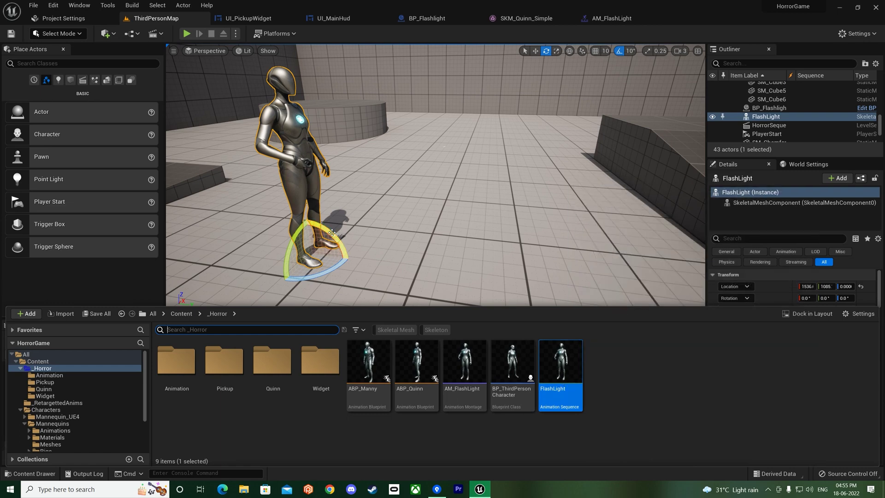
{"action": "left_click_drag", "start_coordinate": [765, 116], "coordinate": [65, 391]}
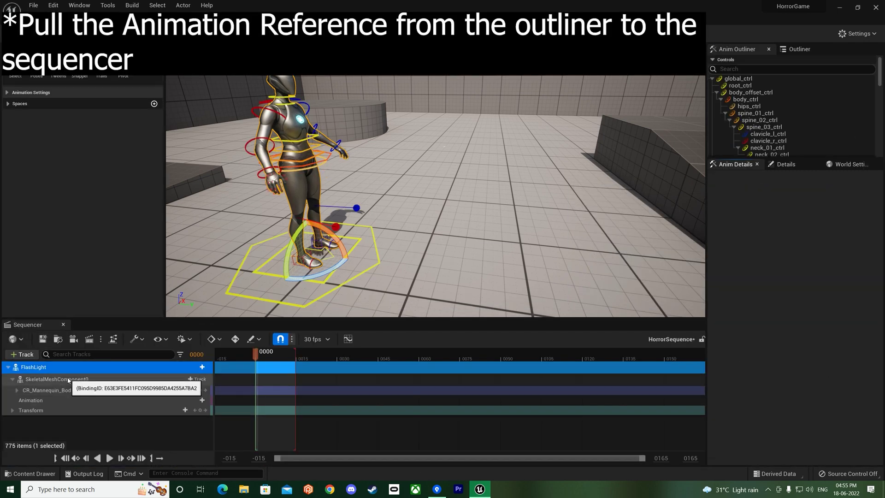
Remove the CR_Mannequin_Body control rig track from the FlashLight binding.
{"action": "left_click", "coordinate": [69, 379]}
{"action": "left_click", "coordinate": [81, 390]}
{"action": "left_click", "coordinate": [81, 380]}
{"action": "left_click", "coordinate": [69, 390]}
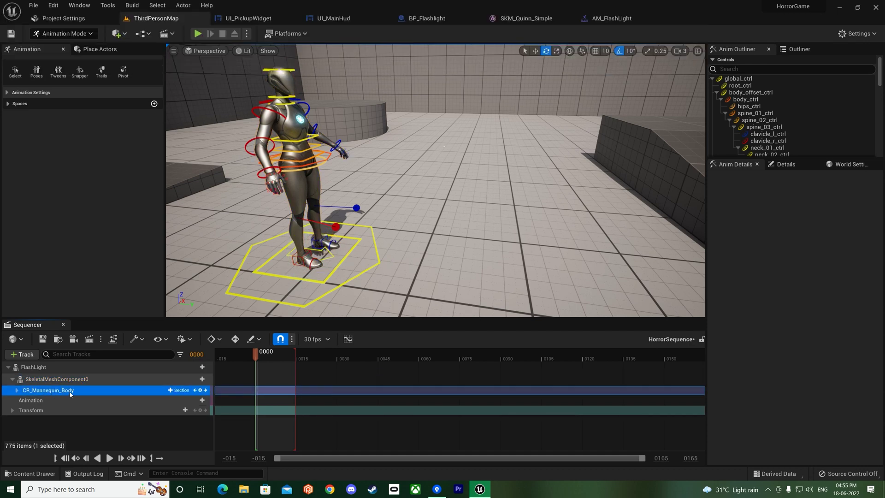
{"action": "left_click", "coordinate": [70, 391]}
{"action": "left_click", "coordinate": [63, 402]}
{"action": "left_click", "coordinate": [58, 392]}
{"action": "key", "text": "Delete"}
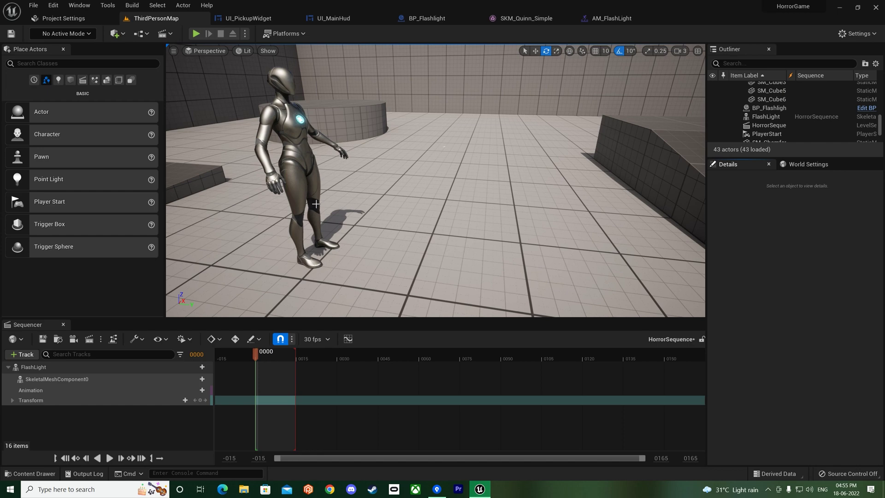
Add the FlashLight animation to the Animation track and end the playback range at frame 15.
{"action": "left_click_drag", "start_coordinate": [256, 353], "coordinate": [277, 360]}
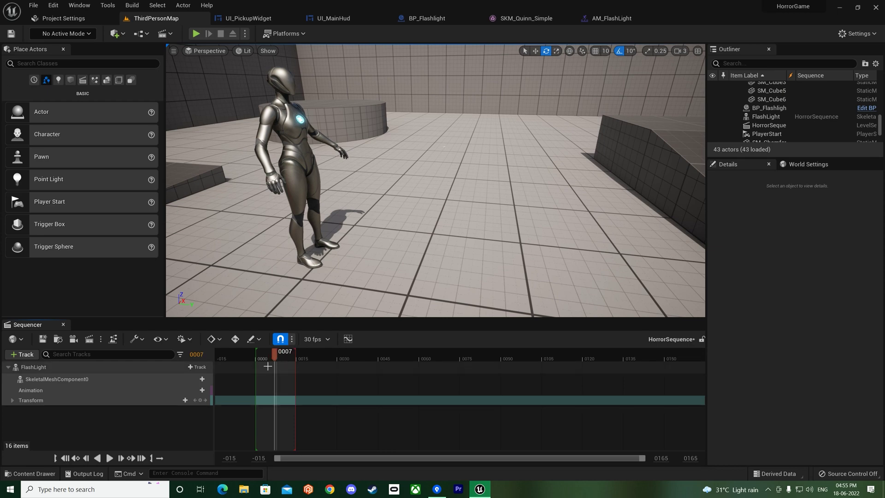
{"action": "left_click", "coordinate": [66, 461]}
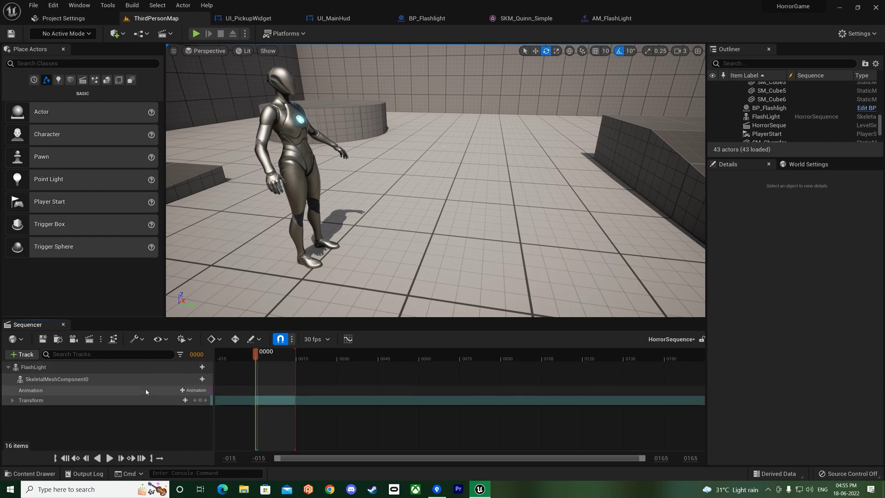
{"action": "left_click", "coordinate": [194, 390]}
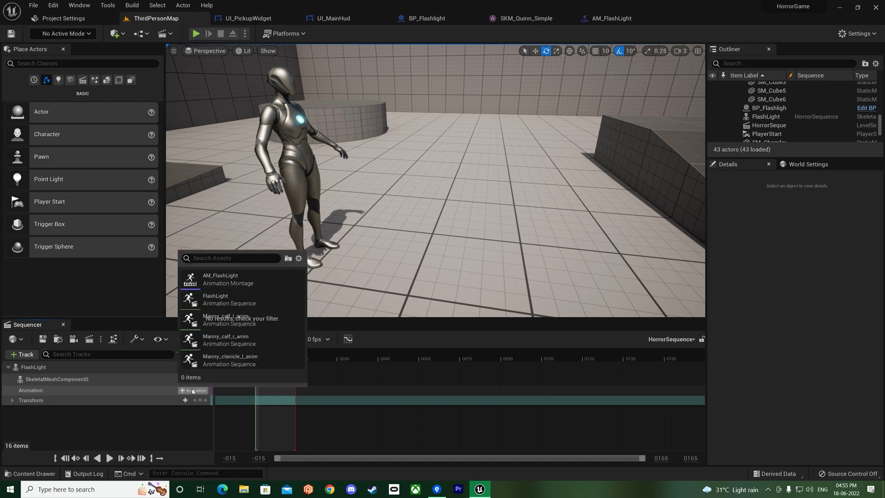
{"action": "left_click", "coordinate": [222, 302]}
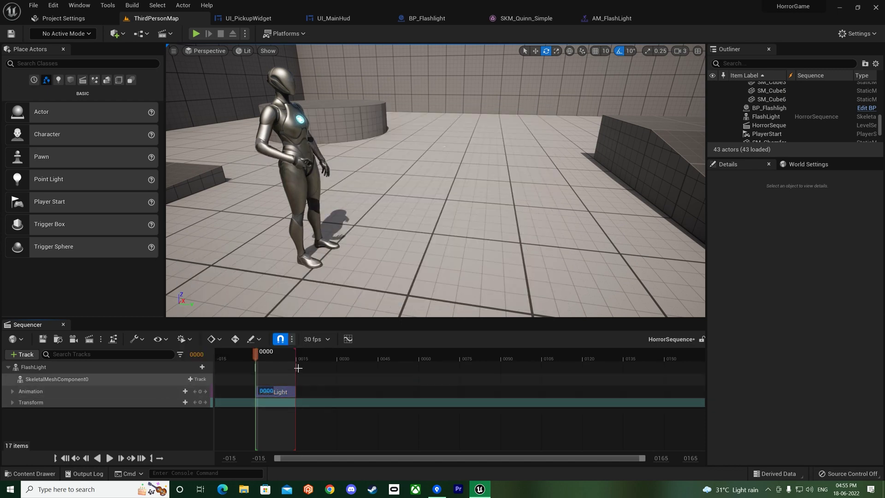
{"action": "mouse_move", "coordinate": [296, 368]}
{"action": "left_mouse_down"}
{"action": "mouse_move", "coordinate": [342, 368]}
{"action": "mouse_move", "coordinate": [297, 358]}
{"action": "mouse_move", "coordinate": [388, 362]}
{"action": "mouse_move", "coordinate": [296, 362]}
{"action": "left_mouse_up"}
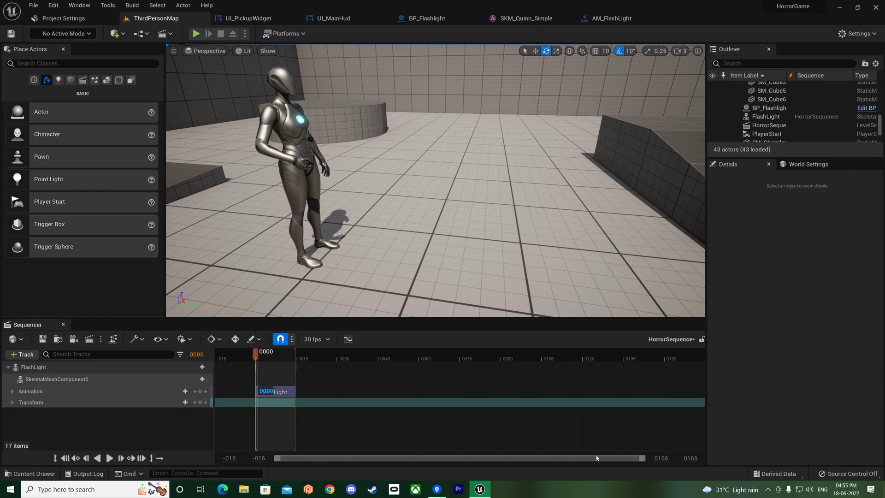
{"action": "left_click_drag", "start_coordinate": [643, 460], "coordinate": [423, 460]}
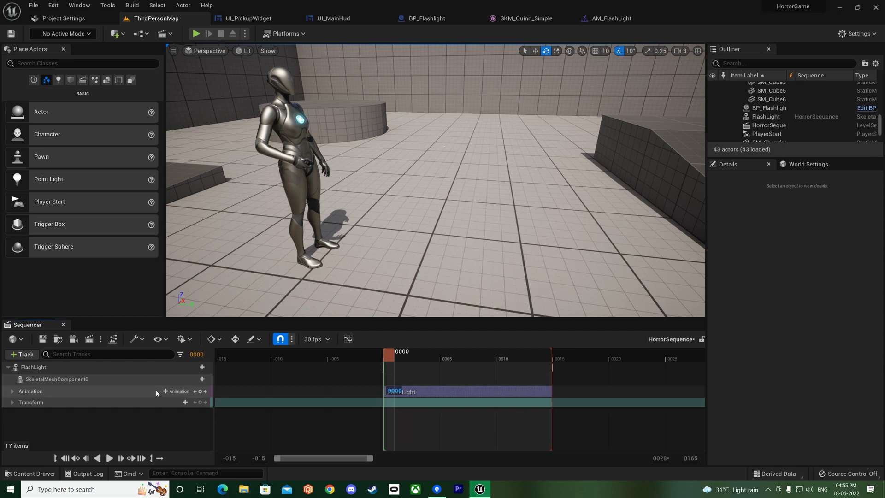
Bake SkeletalMeshComponent0's FlashLight animation to a CR_Mannequin_Body control rig with default options.
{"action": "left_click", "coordinate": [67, 379]}
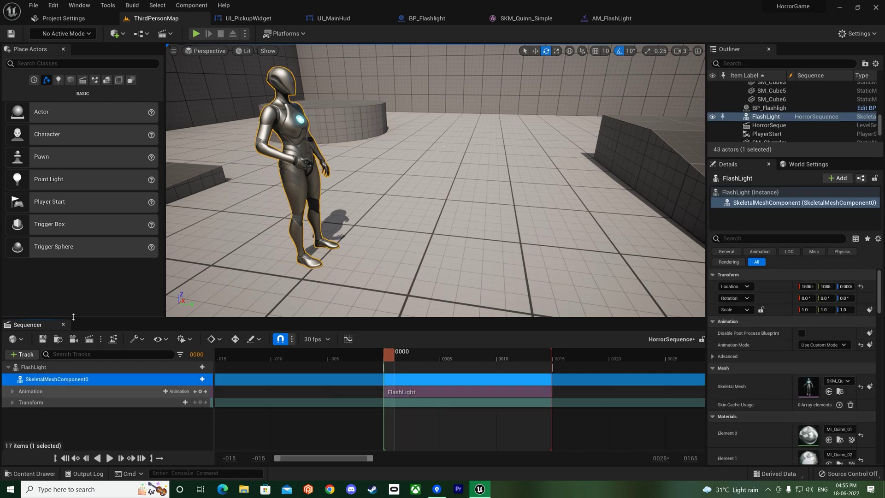
{"action": "left_click", "coordinate": [164, 36]}
{"action": "left_click", "coordinate": [165, 35]}
{"action": "right_click", "coordinate": [54, 379]}
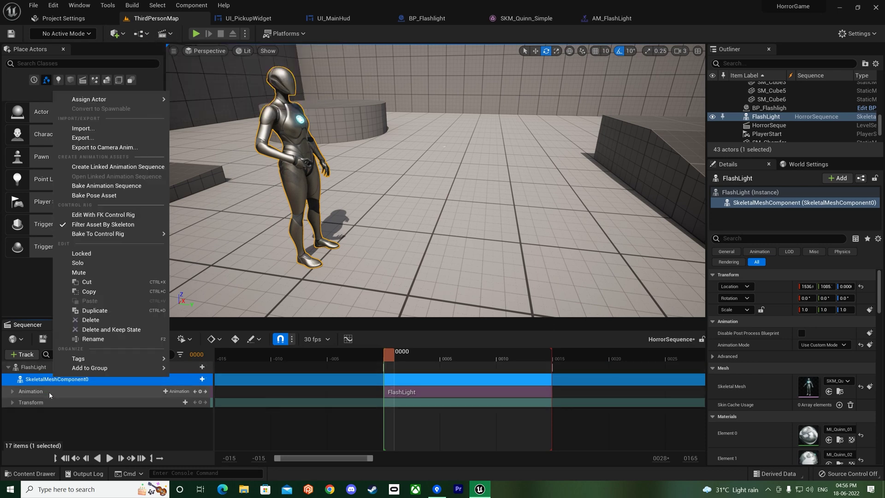
{"action": "left_click", "coordinate": [49, 393]}
{"action": "right_click", "coordinate": [99, 391]}
{"action": "right_click", "coordinate": [63, 381]}
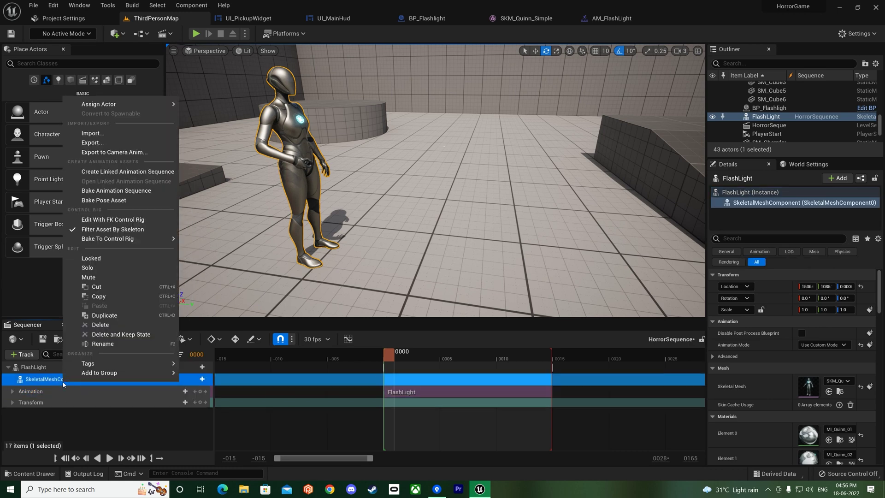
{"action": "mouse_move", "coordinate": [123, 240]}
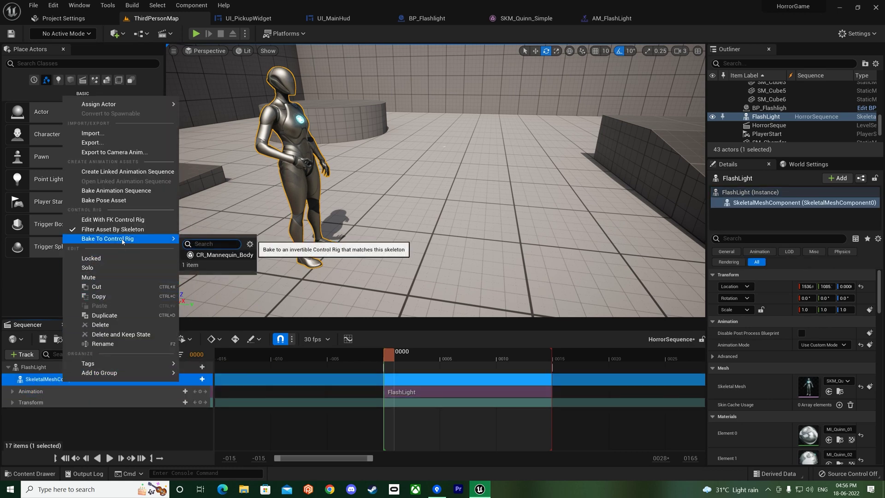
{"action": "left_click", "coordinate": [210, 256]}
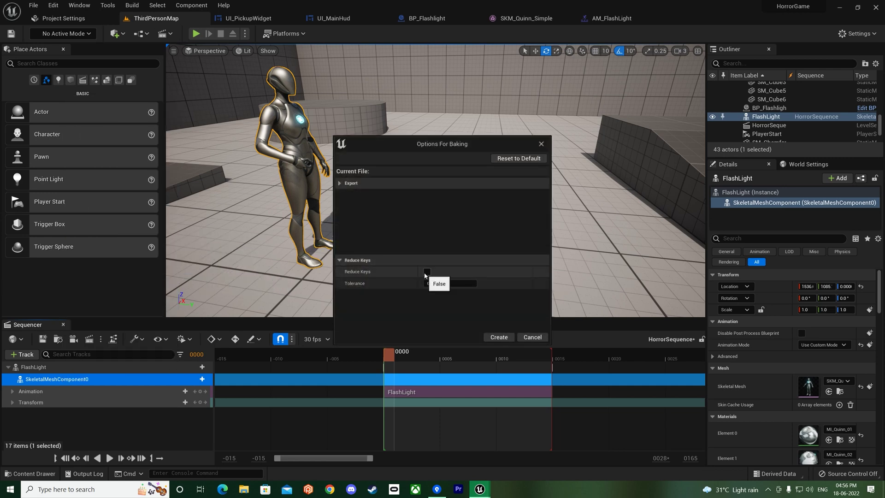
{"action": "left_click", "coordinate": [502, 335]}
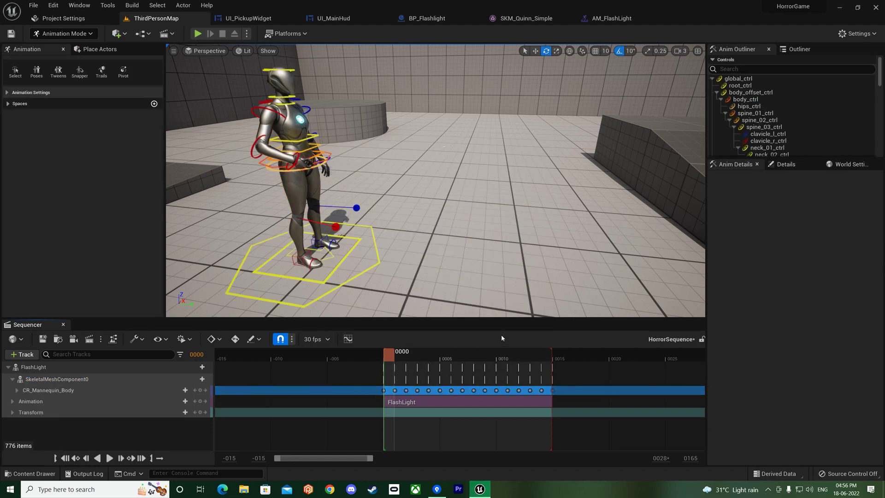
Rotate the lowerarm_r_fk_ctrl control at frame 0 to about -70 degrees.
{"action": "right_click_drag", "start_coordinate": [392, 262], "coordinate": [368, 244]}
{"action": "key", "text": "d"}
{"action": "key", "text": "w"}
{"action": "key", "text": "d"}
{"action": "key", "text": "a"}
{"action": "mouse_move", "coordinate": [343, 208]}
{"action": "right_mouse_down"}
{"action": "mouse_move", "coordinate": [334, 213]}
{"action": "mouse_move", "coordinate": [352, 210]}
{"action": "mouse_move", "coordinate": [343, 208]}
{"action": "right_mouse_up"}
{"action": "key", "text": "s"}
{"action": "key", "text": "w"}
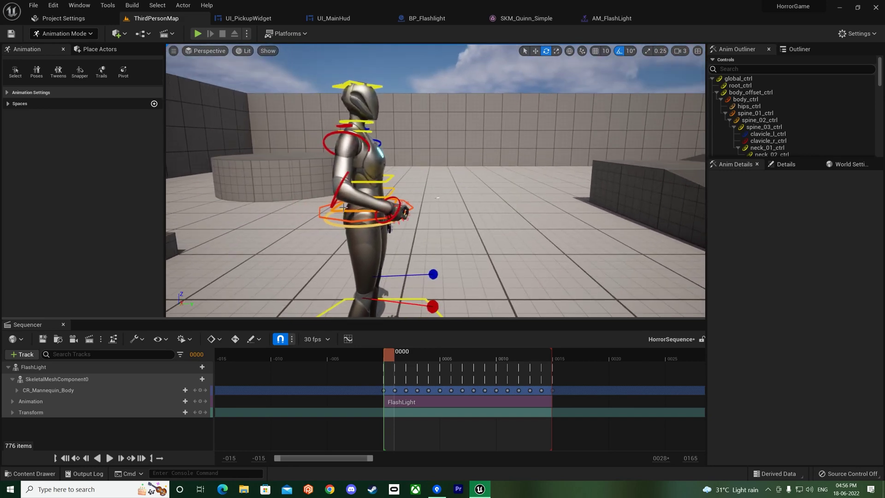
{"action": "left_click", "coordinate": [340, 187]}
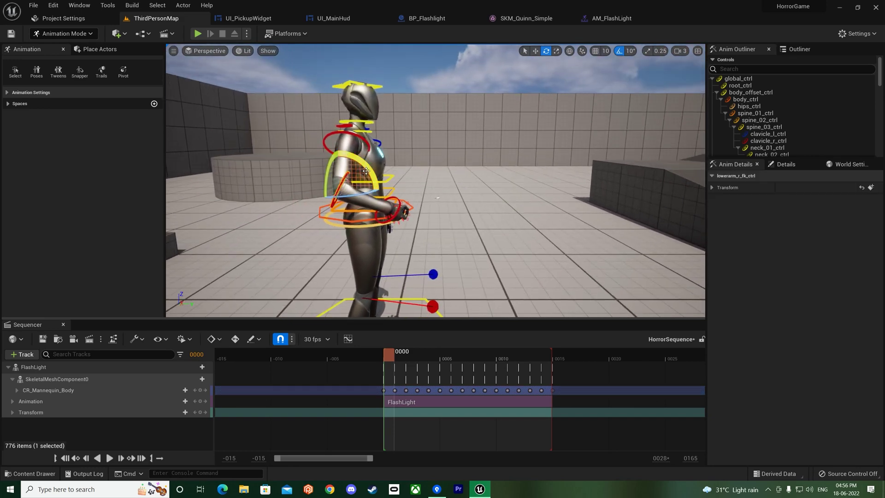
{"action": "left_click_drag", "start_coordinate": [368, 173], "coordinate": [341, 205]}
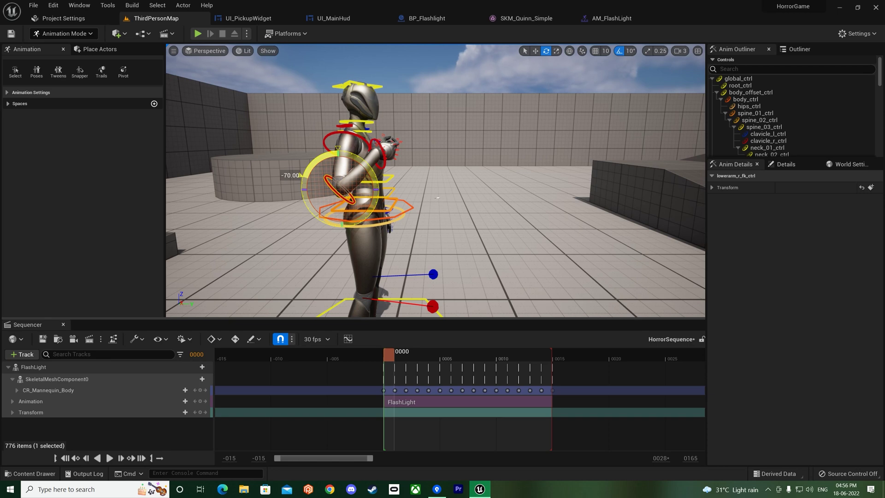
{"action": "left_click_drag", "start_coordinate": [341, 206], "coordinate": [342, 205]}
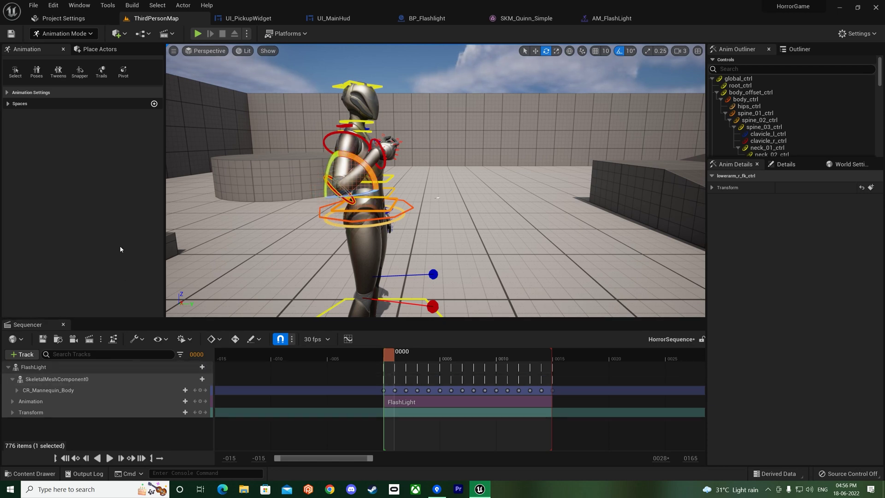
Bake SkeletalMeshComponent0 into an animation sequence named AO_CU in _Horror and export it.
{"action": "right_click", "coordinate": [72, 381]}
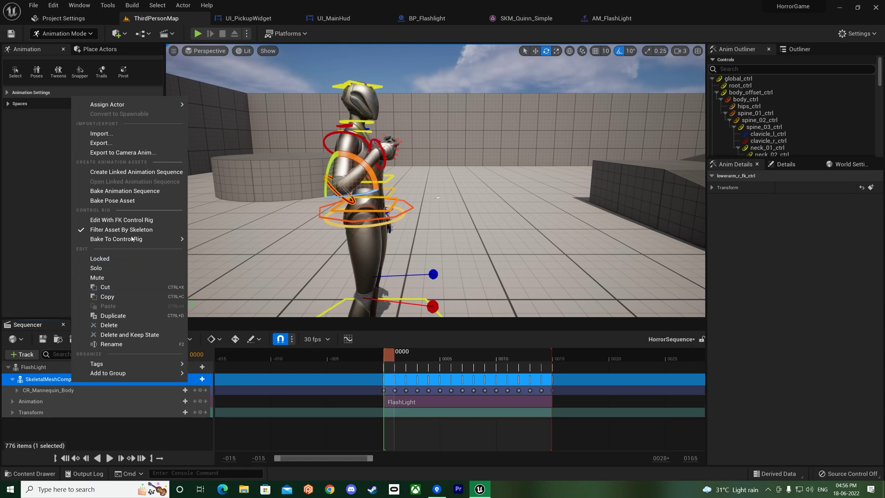
{"action": "left_click", "coordinate": [141, 192]}
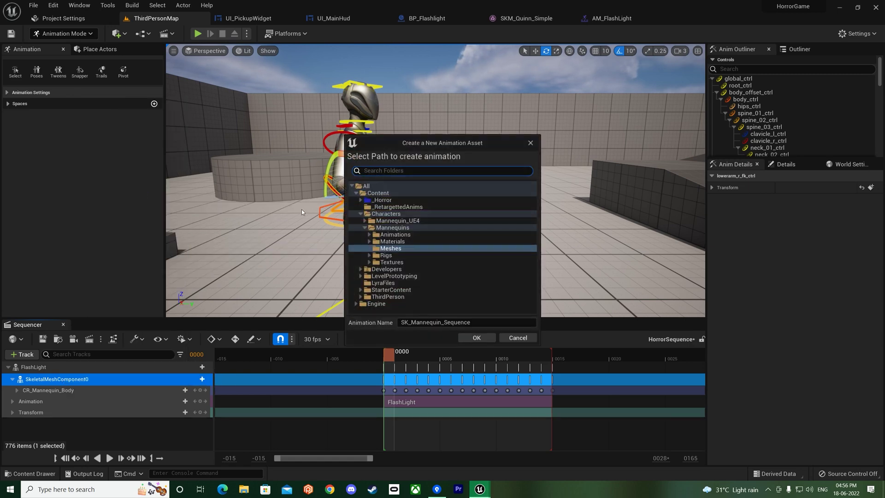
{"action": "left_click", "coordinate": [383, 200]}
{"action": "left_click_drag", "start_coordinate": [471, 322], "coordinate": [405, 323]}
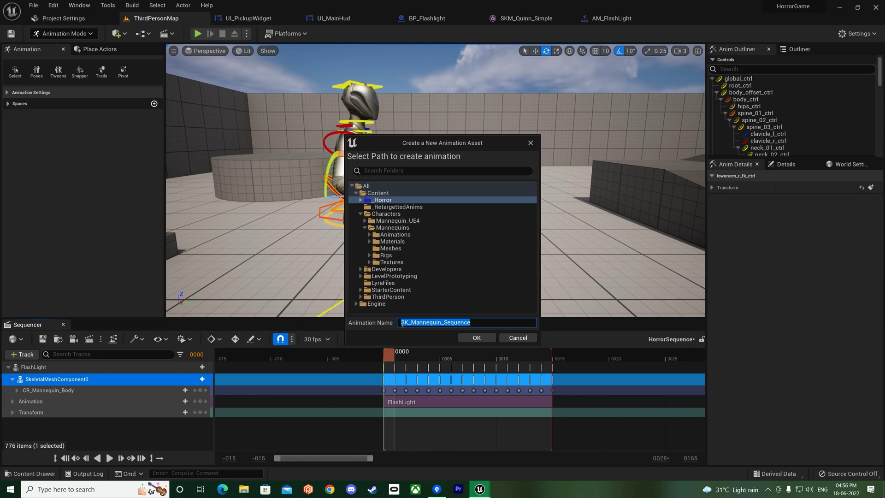
{"action": "type", "text": "AO_CU"}
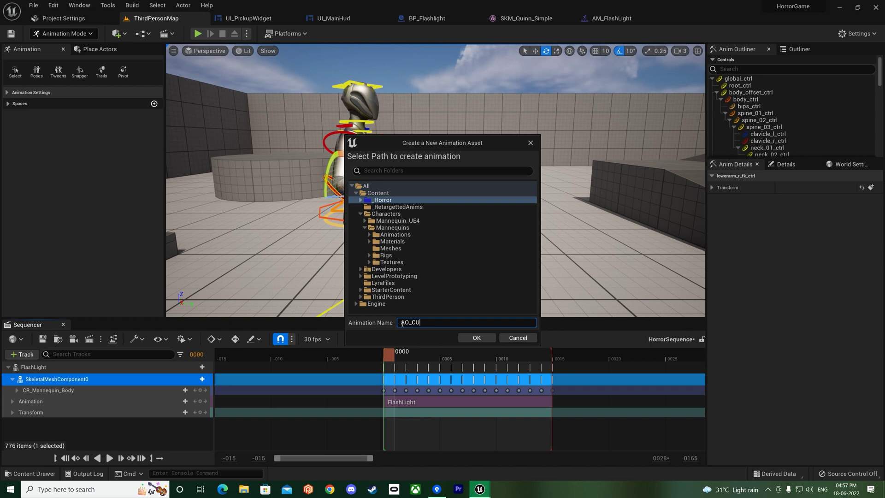
{"action": "left_click", "coordinate": [477, 338]}
{"action": "left_click", "coordinate": [460, 337]}
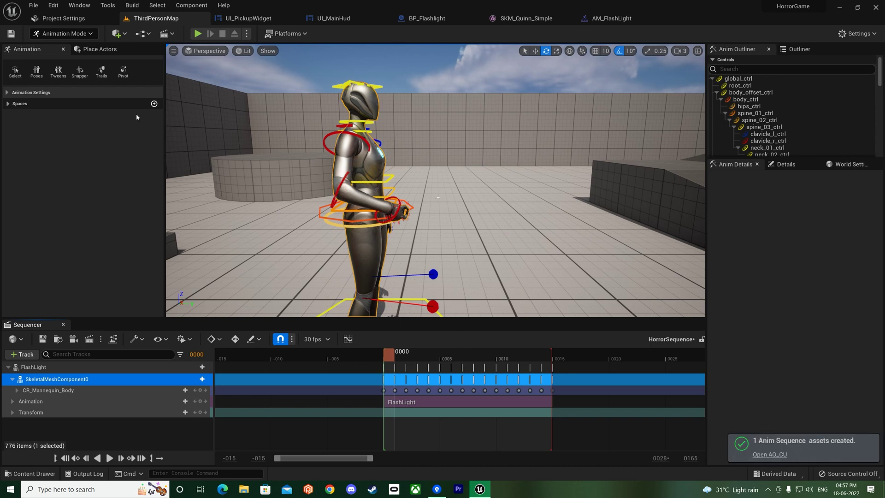
{"action": "key", "text": "ctrl+space"}
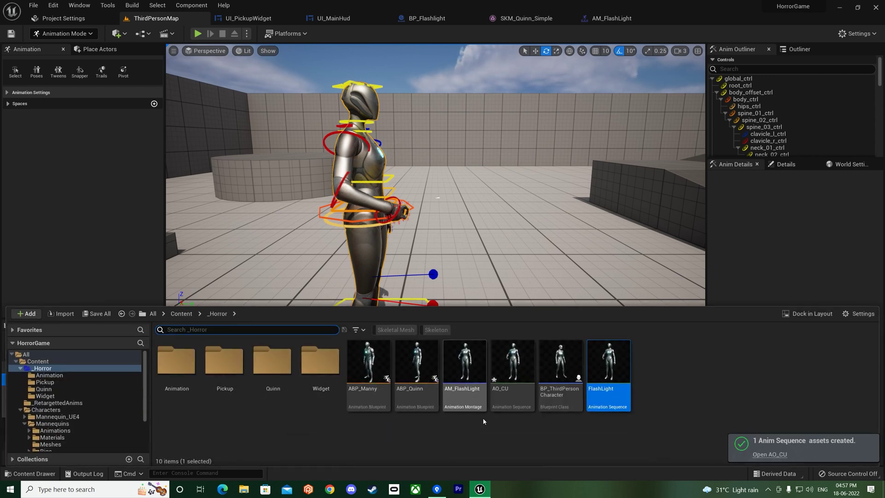
Open AO_CU in the animation editor and pause its preview at frame 5.
{"action": "double_click", "coordinate": [507, 397]}
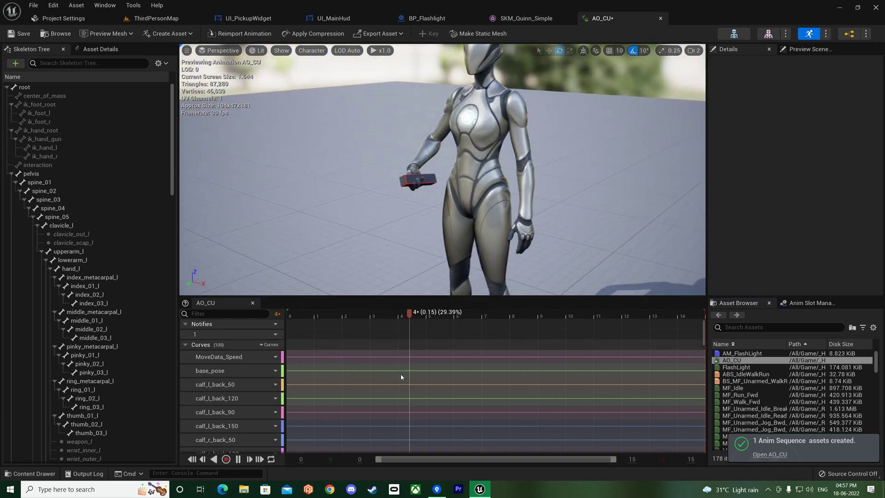
{"action": "left_click", "coordinate": [238, 459]}
{"action": "left_click", "coordinate": [426, 314]}
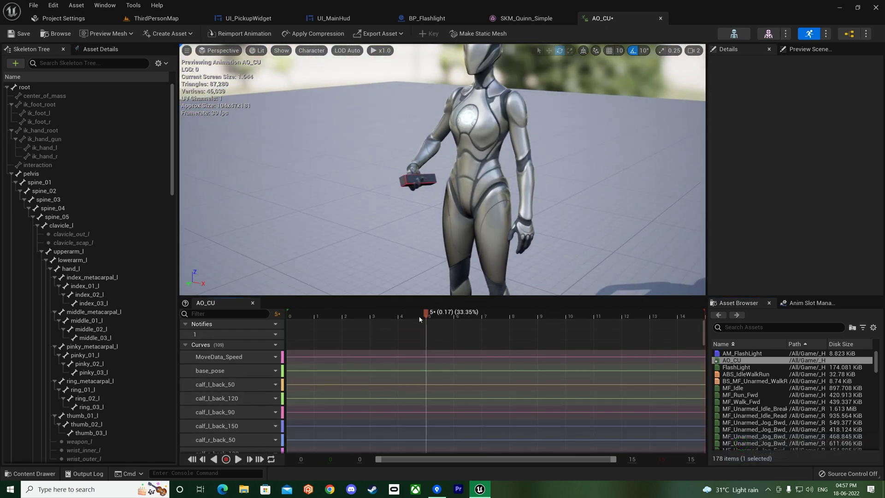
{"action": "left_click_drag", "start_coordinate": [426, 314], "coordinate": [480, 315]}
{"action": "left_click", "coordinate": [454, 316]}
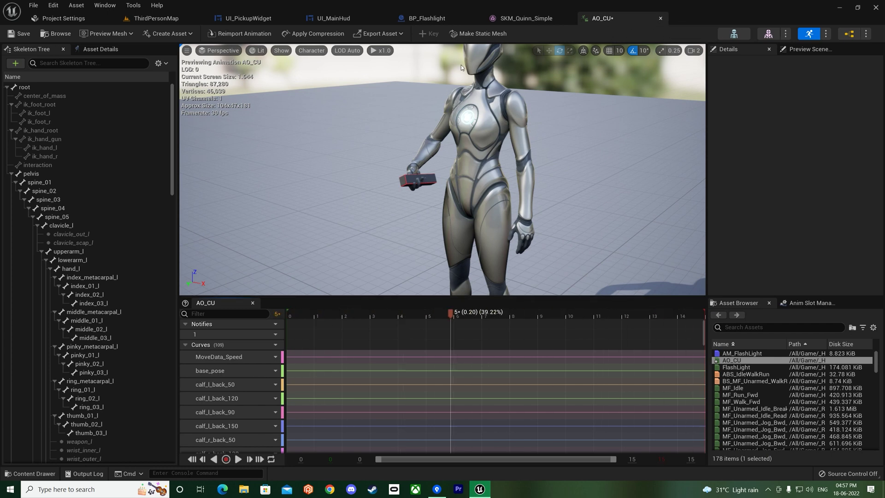
Save AO_CU and go back to the ThirdPersonMap level.
{"action": "left_click", "coordinate": [19, 33]}
{"action": "left_click", "coordinate": [156, 18]}
{"action": "key", "text": "ctrl+space"}
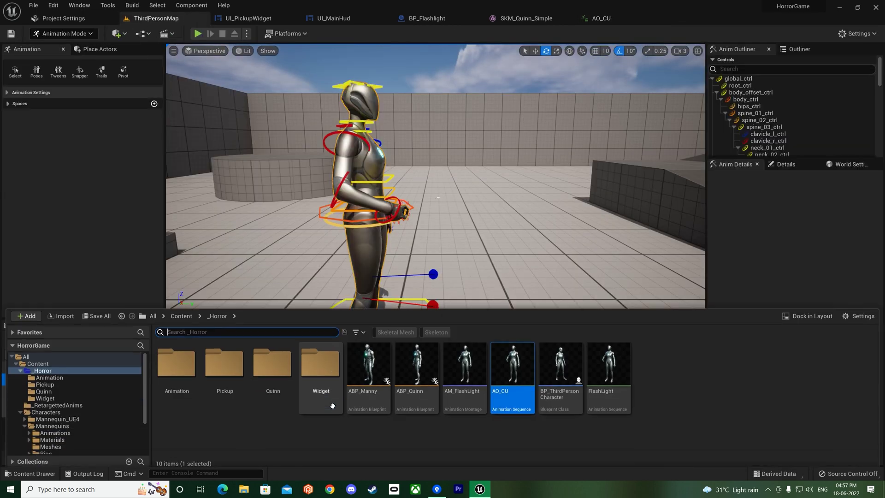
Rename the AO_CU asset in the Content Drawer to AO_CC.
{"action": "mouse_move", "coordinate": [513, 392]}
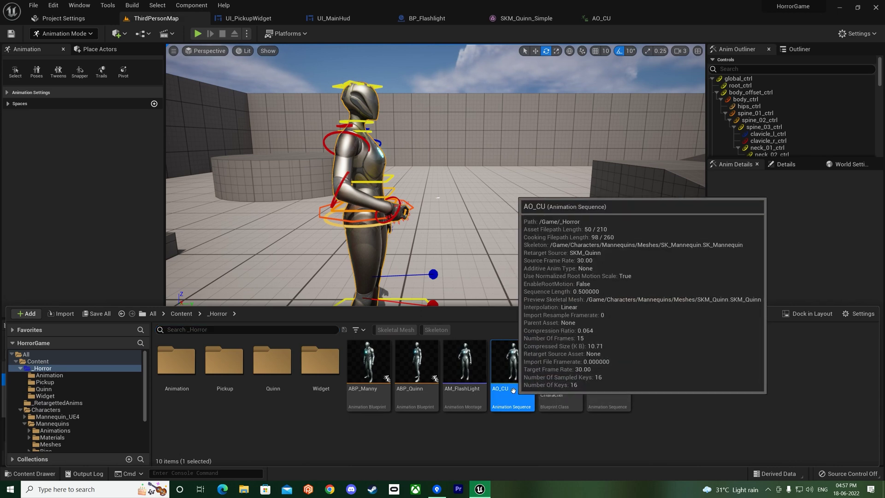
{"action": "left_click", "coordinate": [510, 389]}
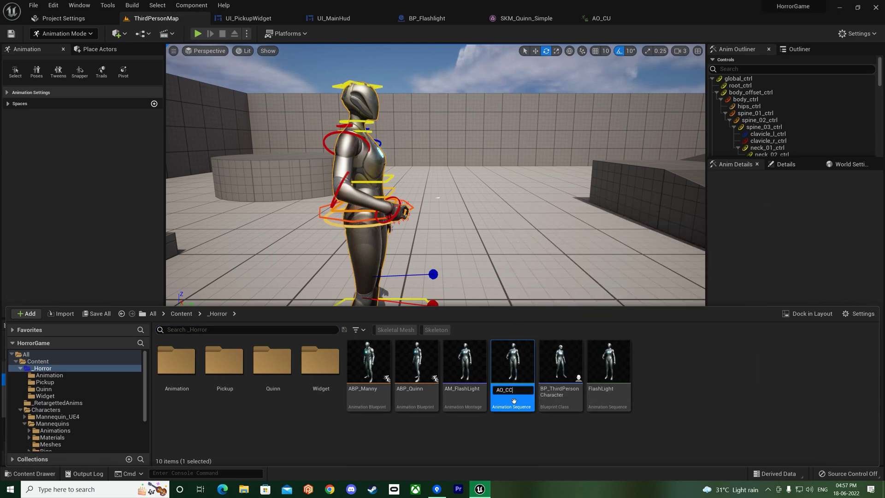
{"action": "left_click", "coordinate": [513, 439]}
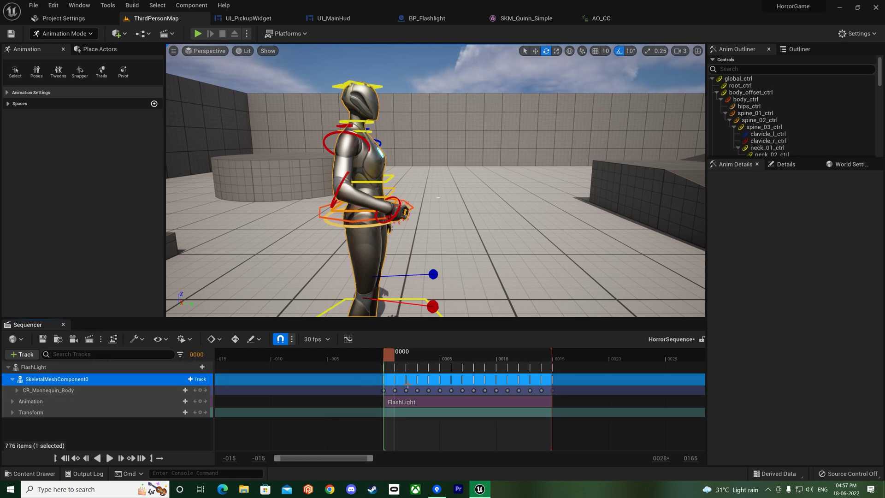
Rotate lowerarm_r_fk_ctrl to -40 and clear CR_Mannequin_Body keys on frames 1–5.
{"action": "left_click", "coordinate": [342, 184]}
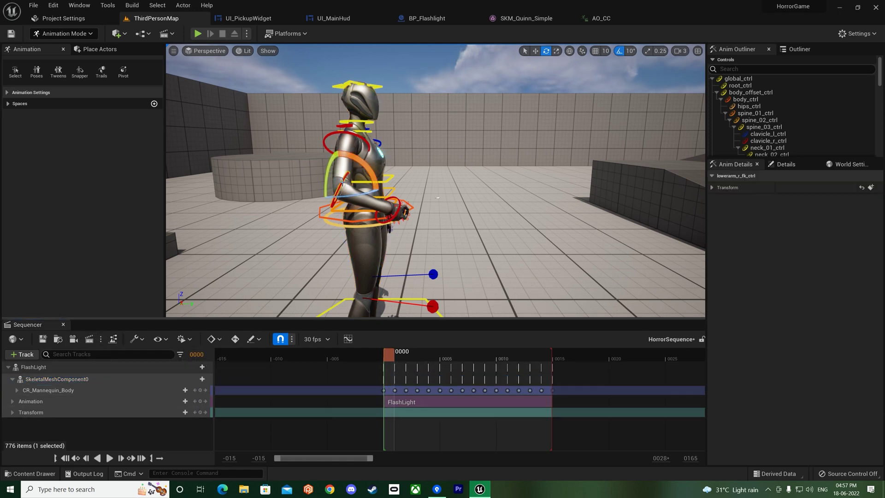
{"action": "left_click_drag", "start_coordinate": [364, 171], "coordinate": [338, 197]}
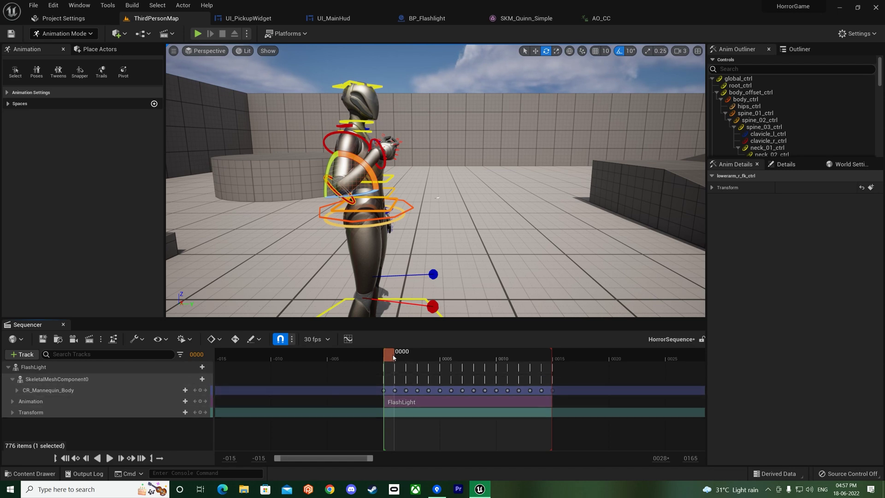
{"action": "mouse_move", "coordinate": [396, 353]}
{"action": "left_mouse_down"}
{"action": "mouse_move", "coordinate": [411, 355]}
{"action": "mouse_move", "coordinate": [402, 357]}
{"action": "left_mouse_up"}
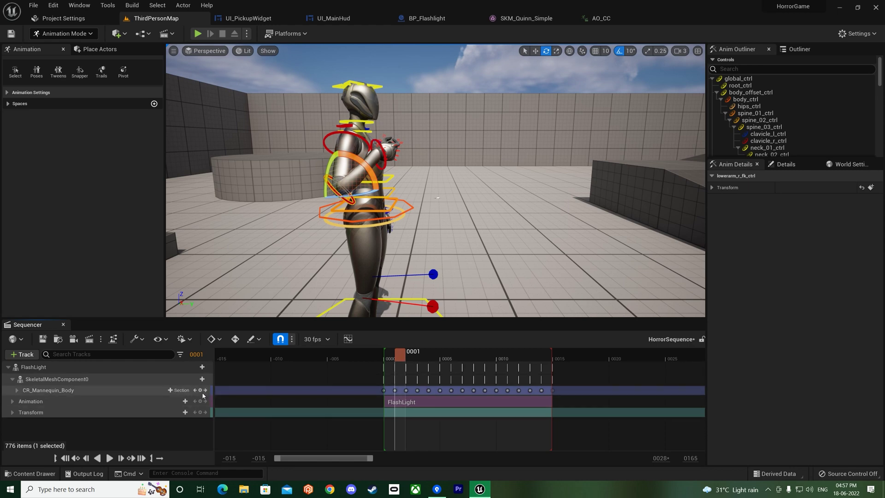
{"action": "left_click_drag", "start_coordinate": [406, 354], "coordinate": [412, 354]}
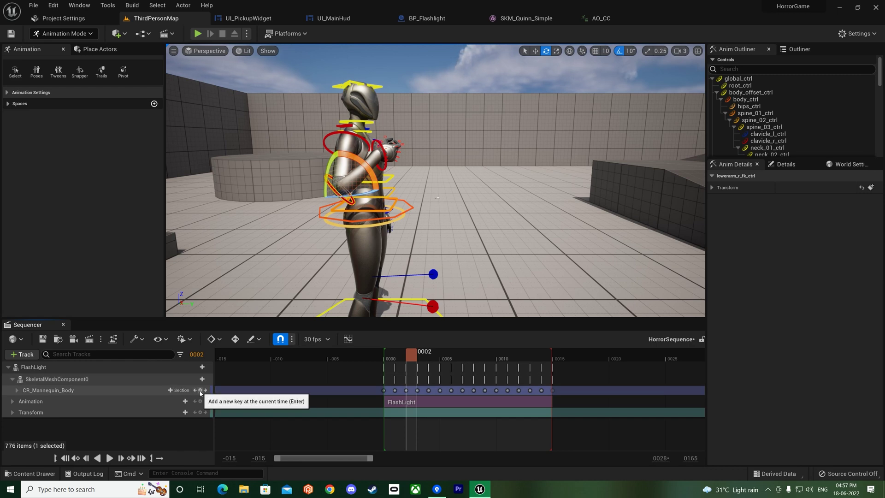
{"action": "mouse_move", "coordinate": [408, 360]}
{"action": "left_mouse_down"}
{"action": "mouse_move", "coordinate": [391, 359]}
{"action": "mouse_move", "coordinate": [398, 359]}
{"action": "left_mouse_up"}
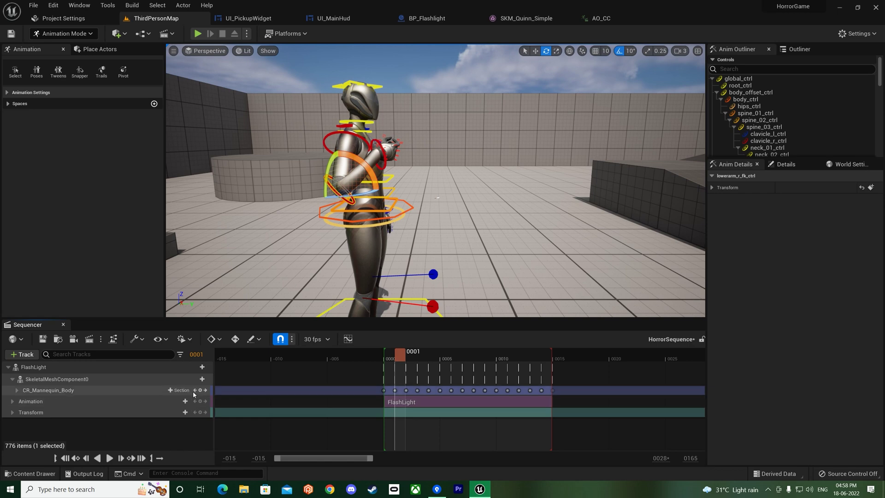
{"action": "left_click_drag", "start_coordinate": [395, 362], "coordinate": [552, 389]}
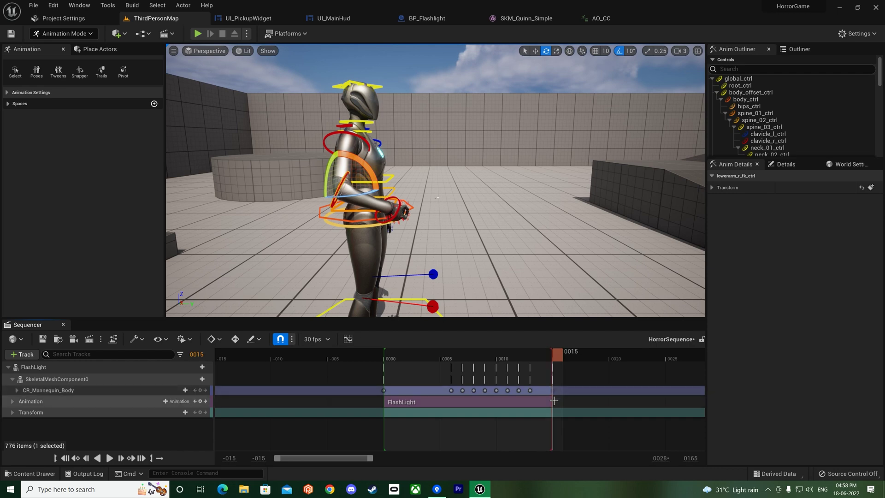
Delete the CR_Mannequin_Body keys at frames 13 and 12, shift another key, and scrub to frame 15 to check.
{"action": "left_click", "coordinate": [529, 392]}
{"action": "key", "text": "Delete"}
{"action": "left_click", "coordinate": [519, 392]}
{"action": "key", "text": "Delete"}
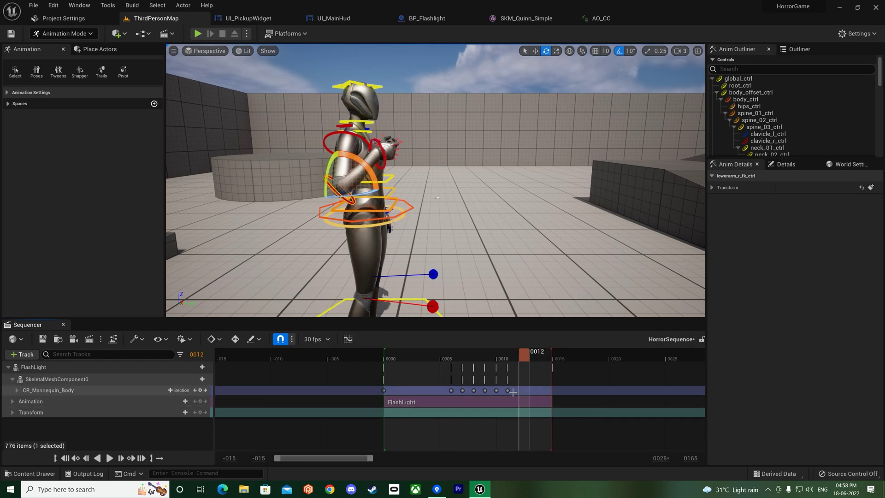
{"action": "left_click_drag", "start_coordinate": [509, 391], "coordinate": [528, 368]}
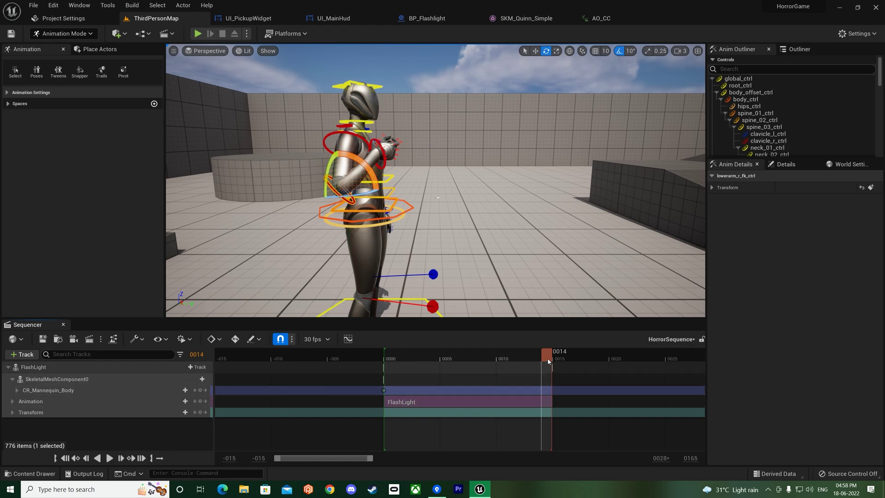
{"action": "left_click_drag", "start_coordinate": [545, 358], "coordinate": [557, 359]}
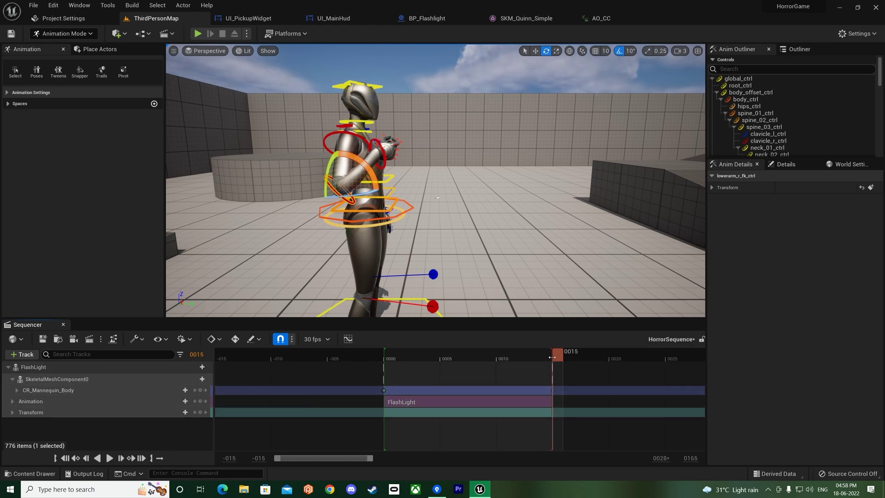
{"action": "left_click_drag", "start_coordinate": [395, 362], "coordinate": [533, 361]}
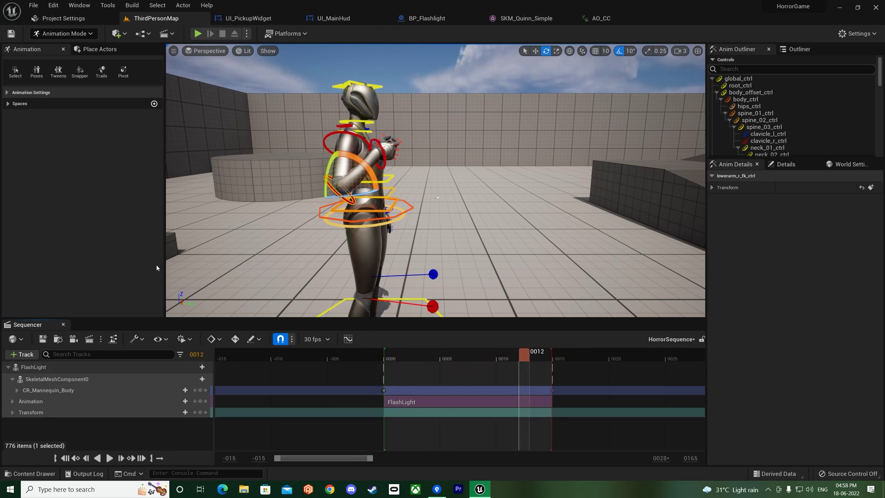
{"action": "left_click", "coordinate": [92, 379]}
Bake SkeletalMeshComponent0 into a new animation sequence named AO_CU and export the pose to it.
{"action": "right_click", "coordinate": [92, 379]}
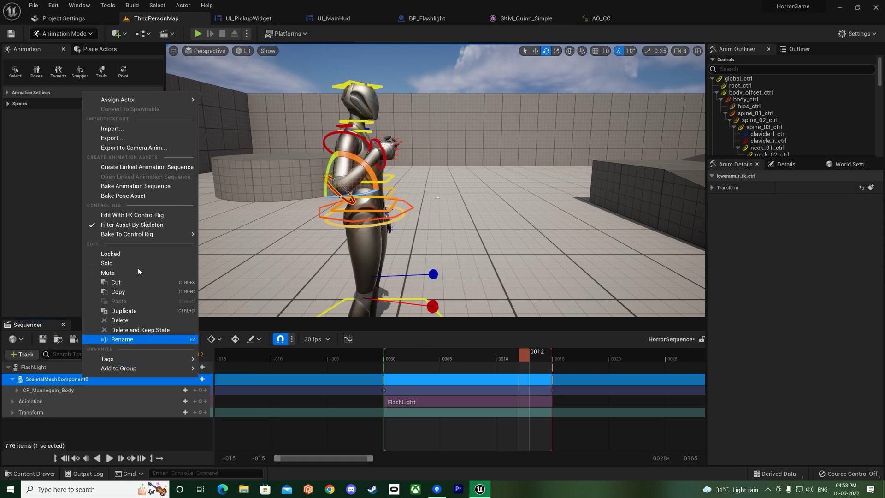
{"action": "left_click", "coordinate": [138, 186]}
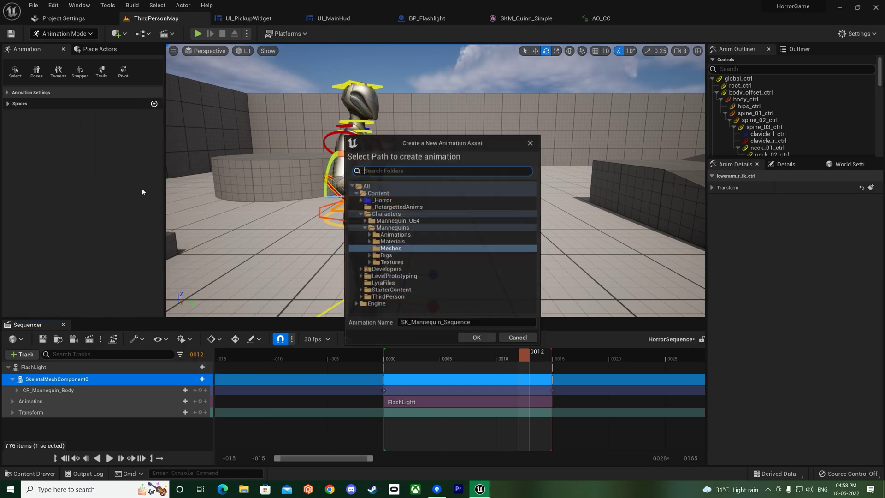
{"action": "left_click_drag", "start_coordinate": [475, 322], "coordinate": [356, 328]}
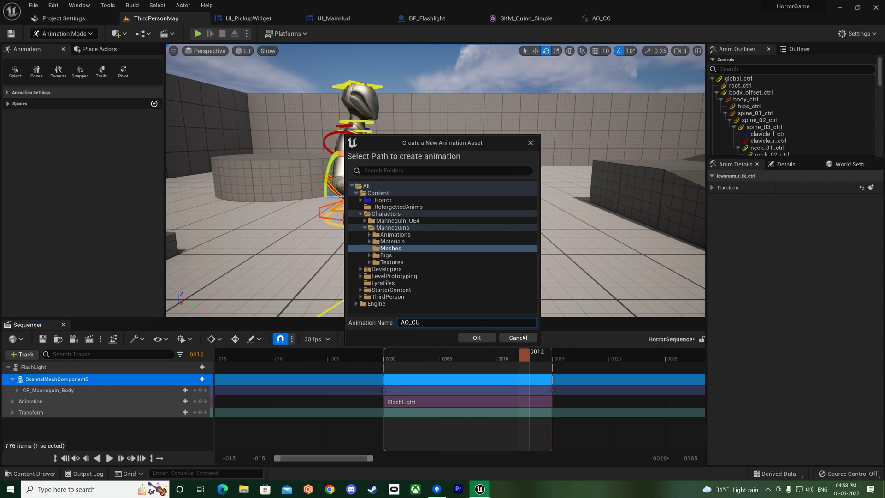
{"action": "left_click", "coordinate": [484, 340]}
{"action": "left_click", "coordinate": [462, 337]}
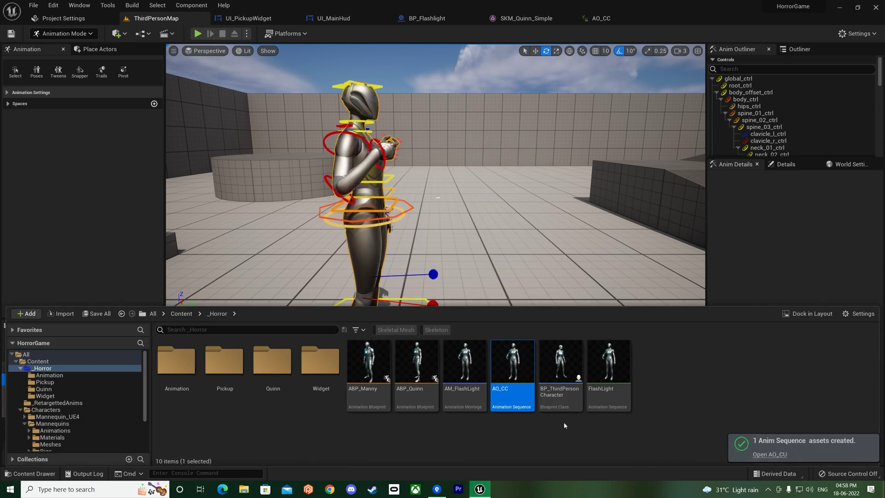
Move the new AO_CU animation from the content browser into the _Horror folder.
{"action": "left_click", "coordinate": [769, 454]}
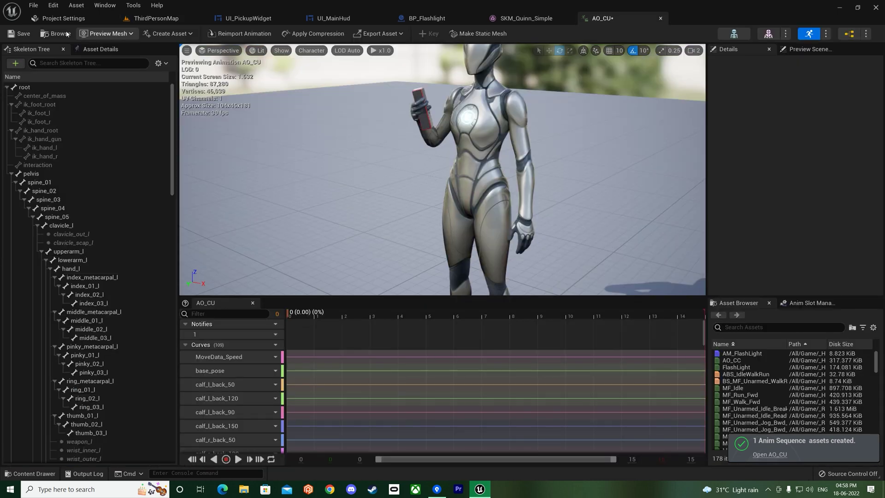
{"action": "key", "text": "ctrl+space"}
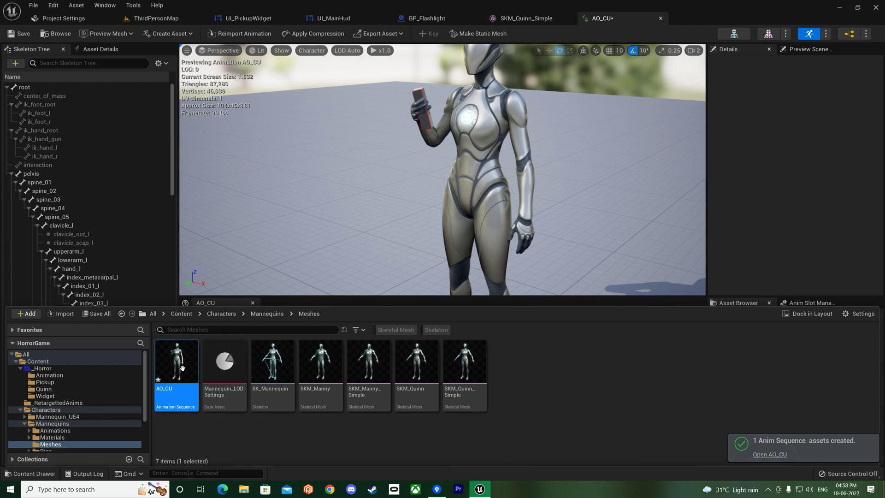
{"action": "left_click_drag", "start_coordinate": [177, 366], "coordinate": [60, 374]}
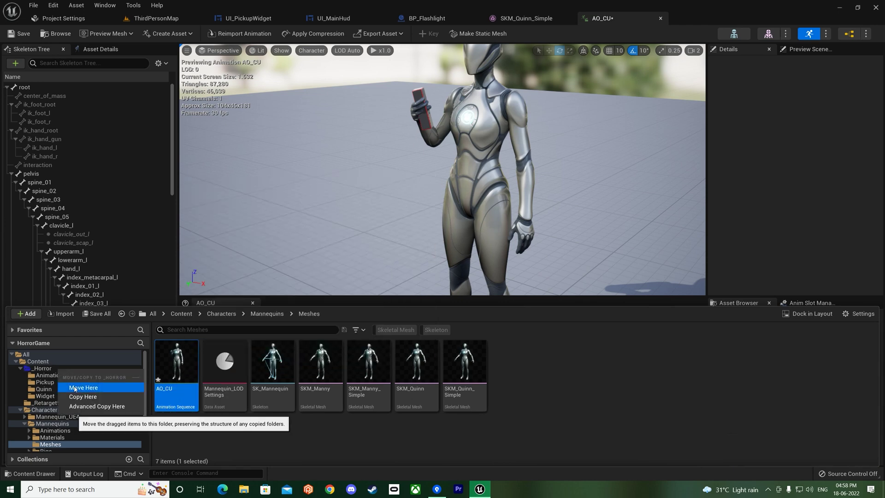
{"action": "left_click", "coordinate": [83, 388]}
{"action": "left_click", "coordinate": [42, 369]}
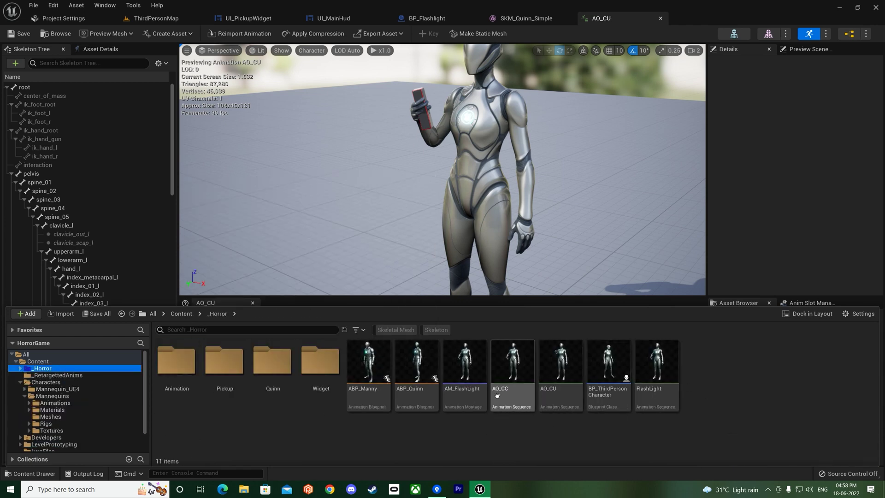
Create an AimOffset folder in _Horror and move AO_CC and AO_CU into it.
{"action": "right_click", "coordinate": [702, 374]}
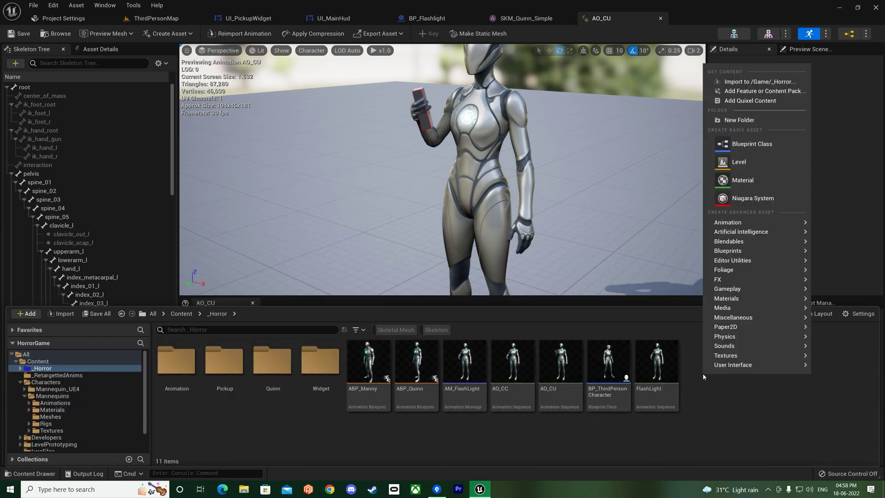
{"action": "left_click", "coordinate": [739, 120]}
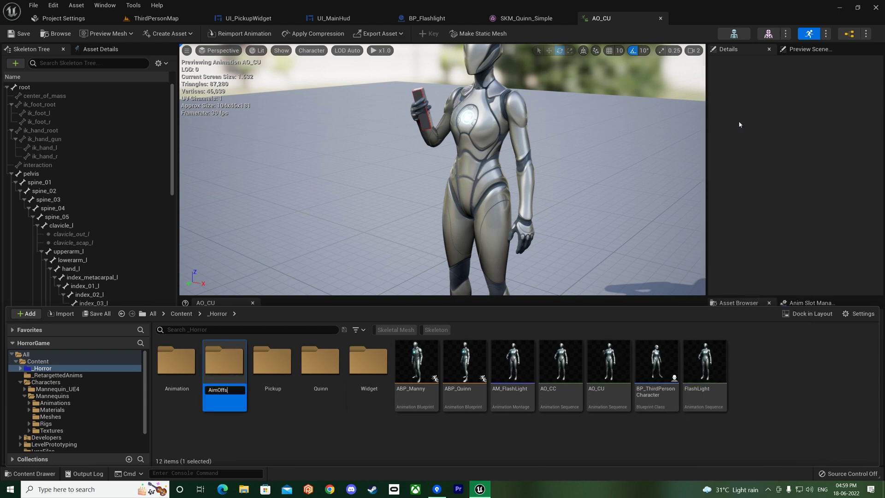
{"action": "key", "text": "Return"}
{"action": "left_click", "coordinate": [569, 390]}
{"action": "left_click", "coordinate": [601, 390], "text": "ctrl"}
{"action": "left_click_drag", "start_coordinate": [586, 398], "coordinate": [188, 383]}
{"action": "left_click", "coordinate": [208, 399]}
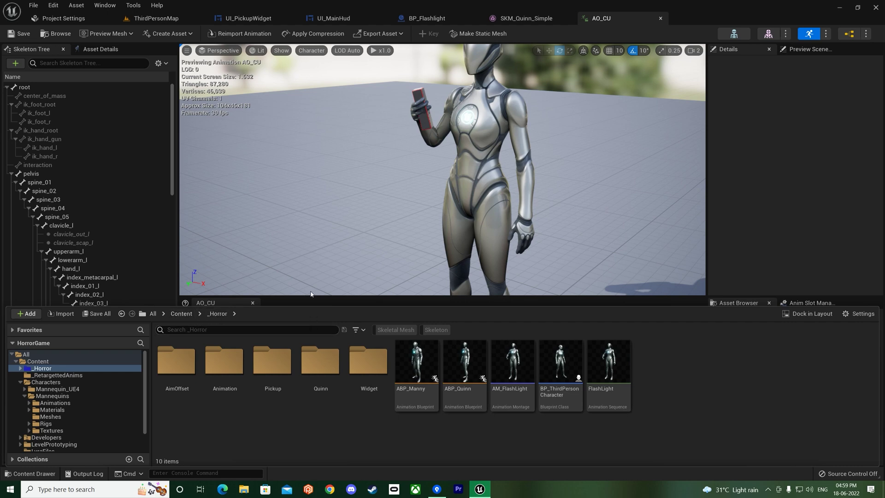
{"action": "left_click", "coordinate": [253, 285]}
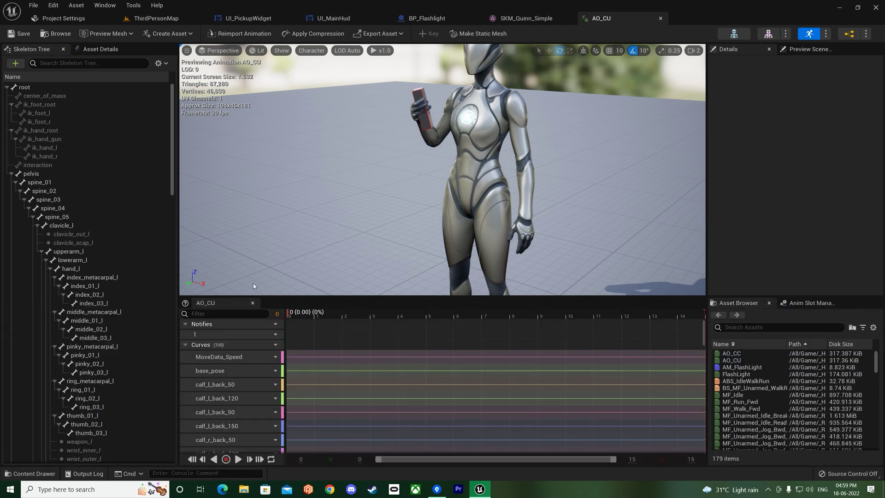
Close the AO_CU editor, return to ThirdPersonMap, and set the sequence playhead back to frame 0.
{"action": "left_click", "coordinate": [661, 19]}
{"action": "left_click", "coordinate": [159, 18]}
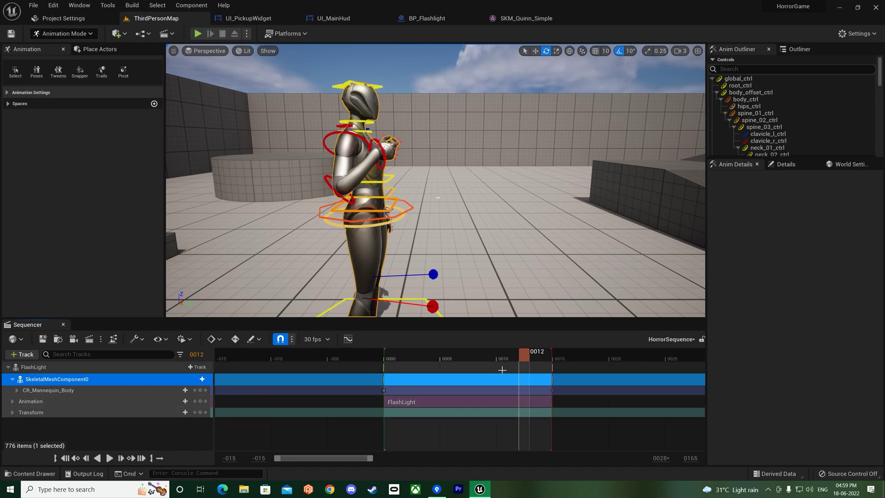
{"action": "left_click", "coordinate": [553, 390]}
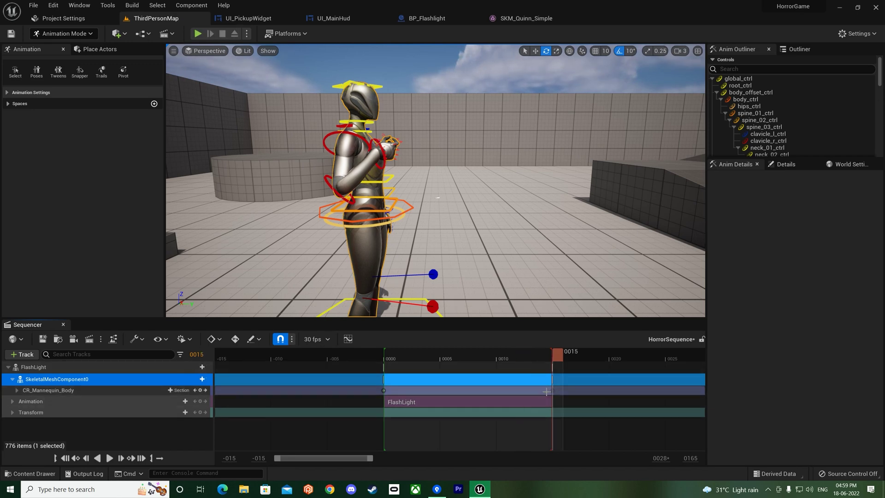
{"action": "left_click_drag", "start_coordinate": [557, 359], "coordinate": [397, 364]}
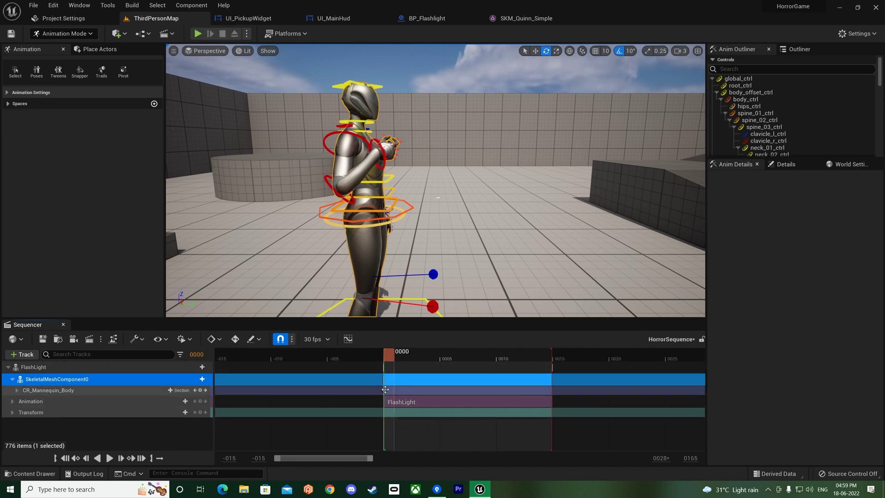
Rotate lowerarm_r_fk_ctrl down beside the hip, about 110 degrees, and preview frames 0 to 15.
{"action": "left_click", "coordinate": [353, 165]}
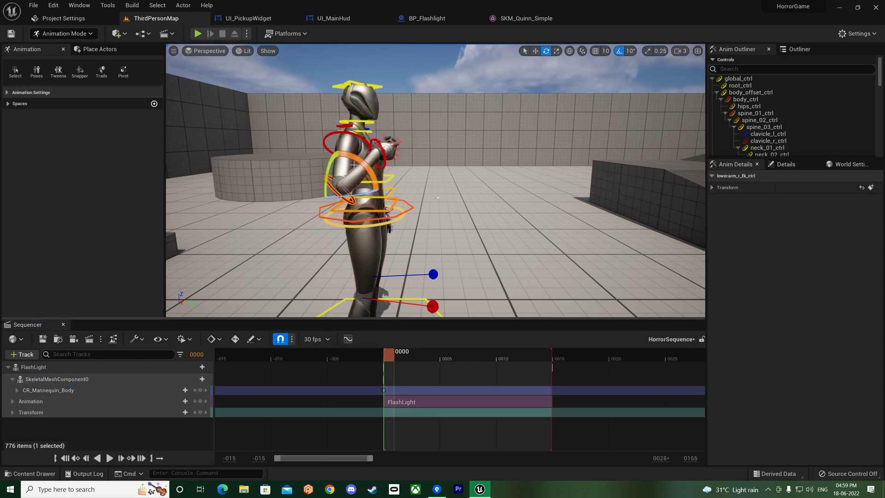
{"action": "left_click_drag", "start_coordinate": [357, 162], "coordinate": [380, 201]}
{"action": "left_click_drag", "start_coordinate": [360, 163], "coordinate": [360, 163]}
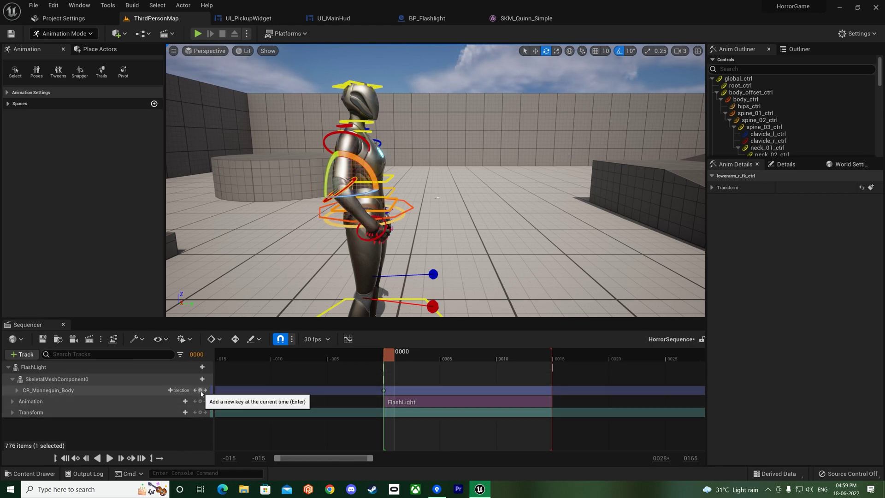
{"action": "left_click_drag", "start_coordinate": [409, 355], "coordinate": [556, 353]}
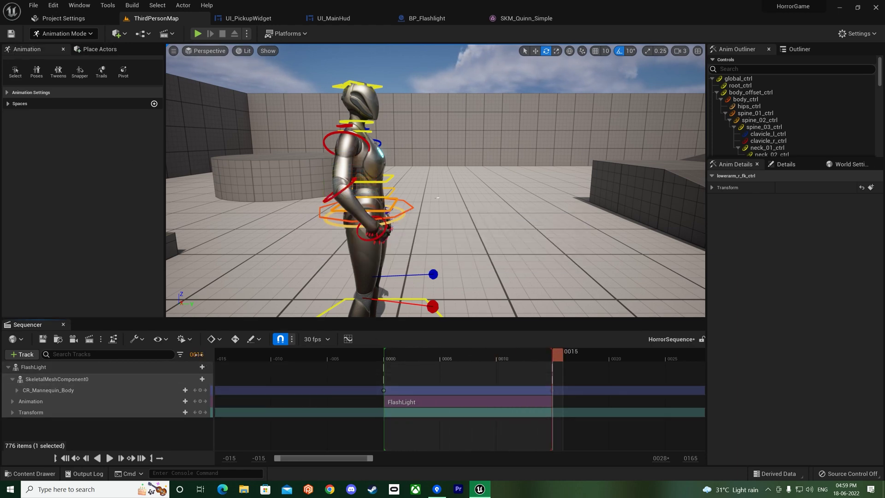
{"action": "left_click", "coordinate": [68, 379]}
Bake SkeletalMeshComponent0 into a new AO_CD animation sequence saved in the _Horror folder.
{"action": "right_click", "coordinate": [68, 379]}
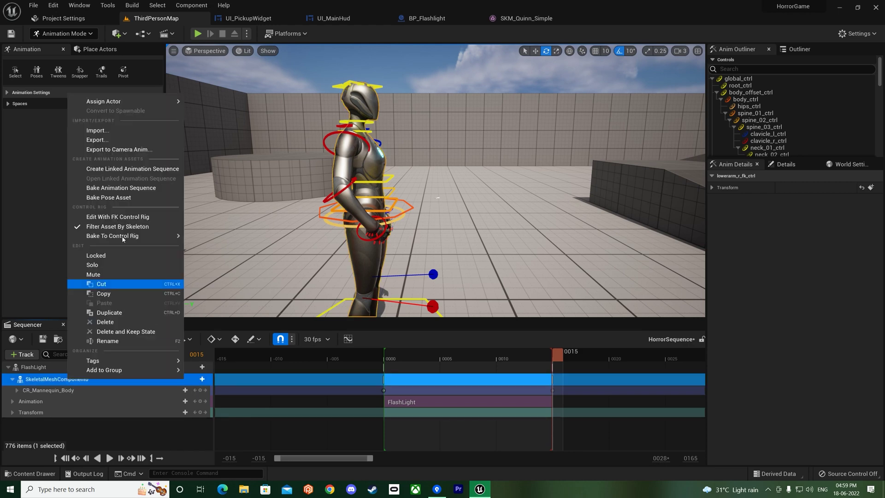
{"action": "left_click", "coordinate": [127, 189]}
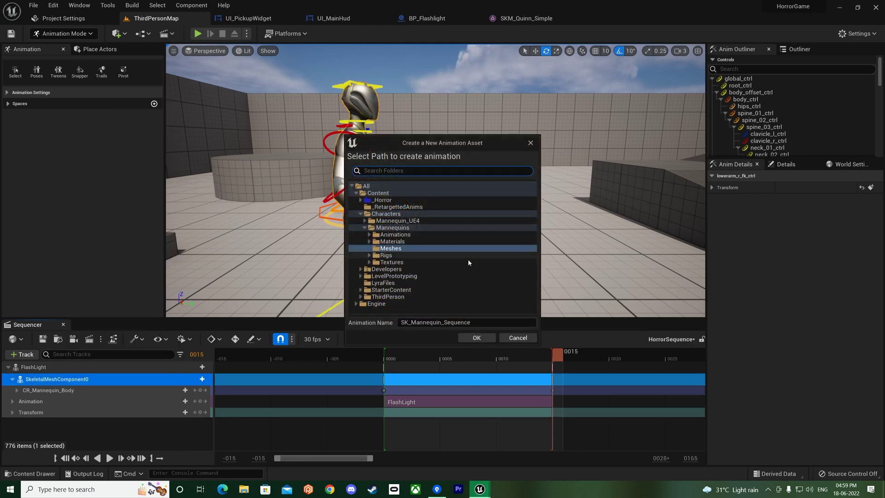
{"action": "left_click", "coordinate": [386, 201]}
{"action": "left_click", "coordinate": [476, 322]}
{"action": "type", "text": "AO_CD"}
{"action": "left_click", "coordinate": [477, 339]}
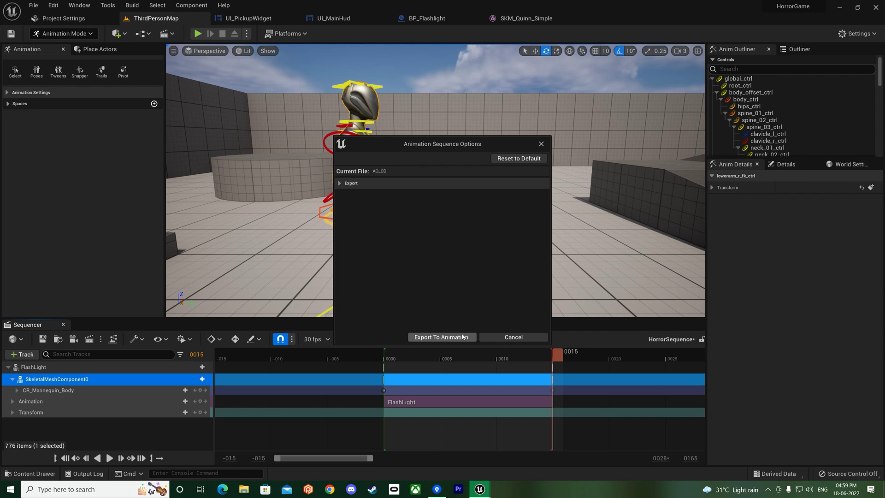
{"action": "left_click", "coordinate": [463, 337]}
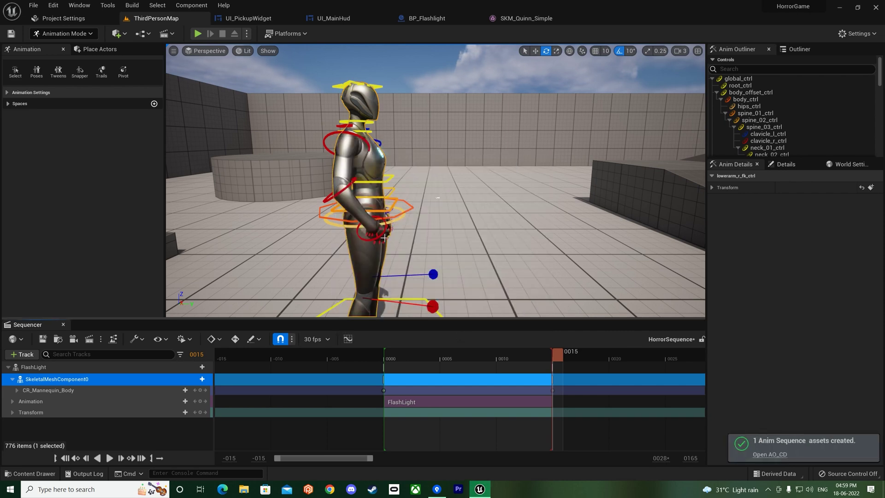
{"action": "key", "text": "ctrl+space"}
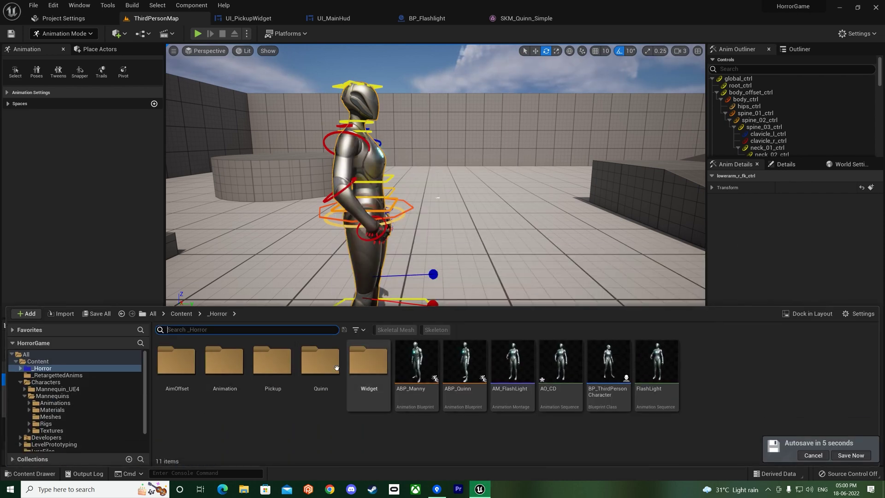
Browse the Content, Characters, Mannequins, _Horror and Quinn folders, ending back in _Horror.
{"action": "left_click", "coordinate": [183, 313]}
{"action": "double_click", "coordinate": [191, 393]}
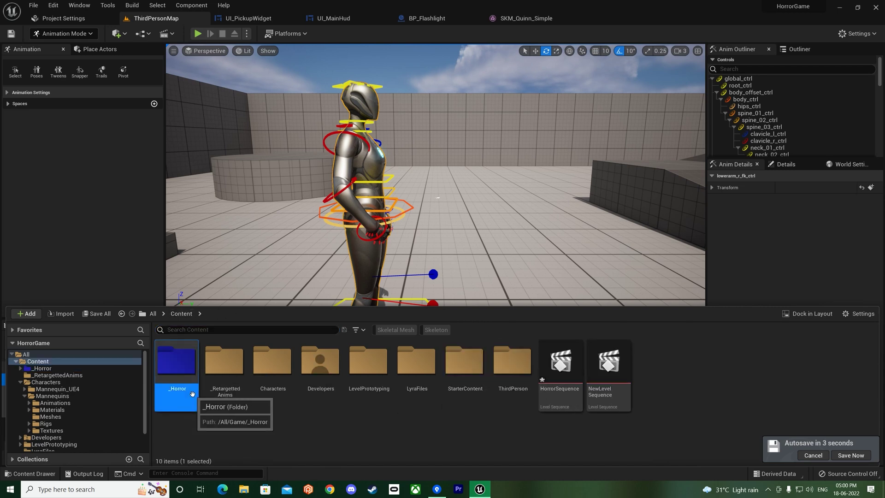
{"action": "left_click", "coordinate": [181, 314]}
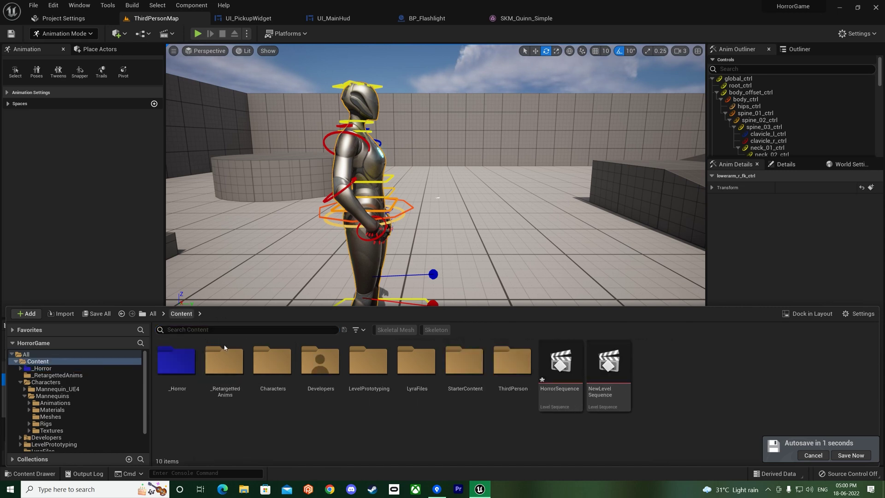
{"action": "double_click", "coordinate": [282, 384]}
{"action": "left_click", "coordinate": [209, 374]}
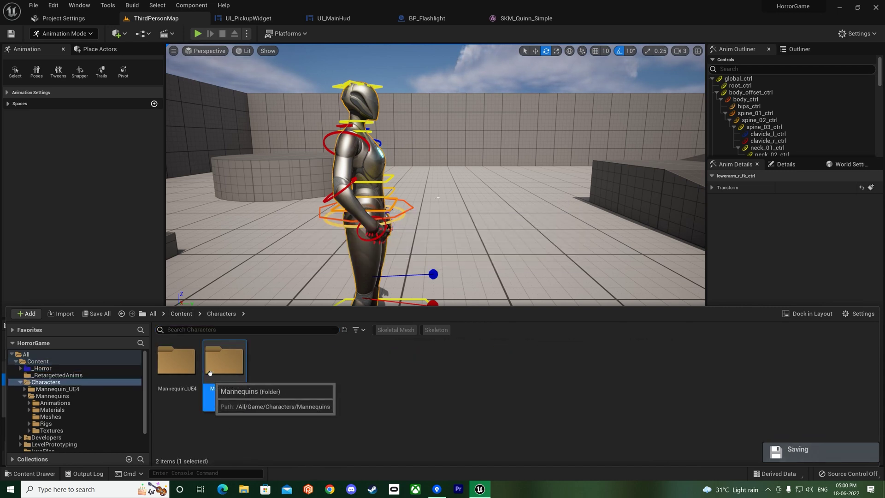
{"action": "left_click", "coordinate": [185, 314]}
{"action": "double_click", "coordinate": [177, 361]}
{"action": "double_click", "coordinate": [368, 362]}
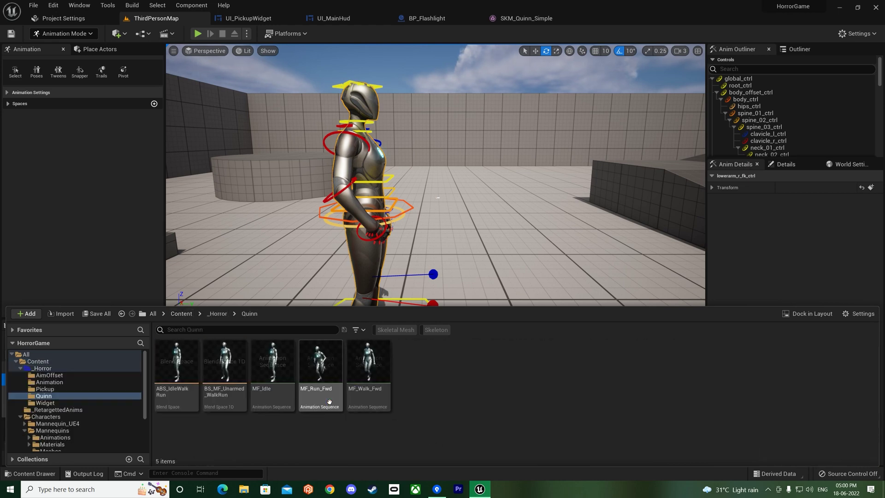
{"action": "left_click", "coordinate": [218, 315]}
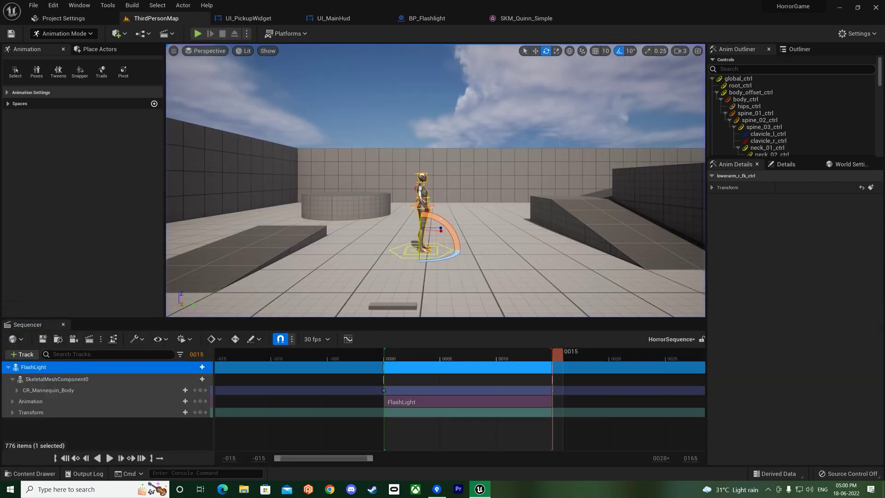
Undo the last change, then delete the character and the FlashLight track from HorrorSequence.
{"action": "key", "text": "ctrl+z"}
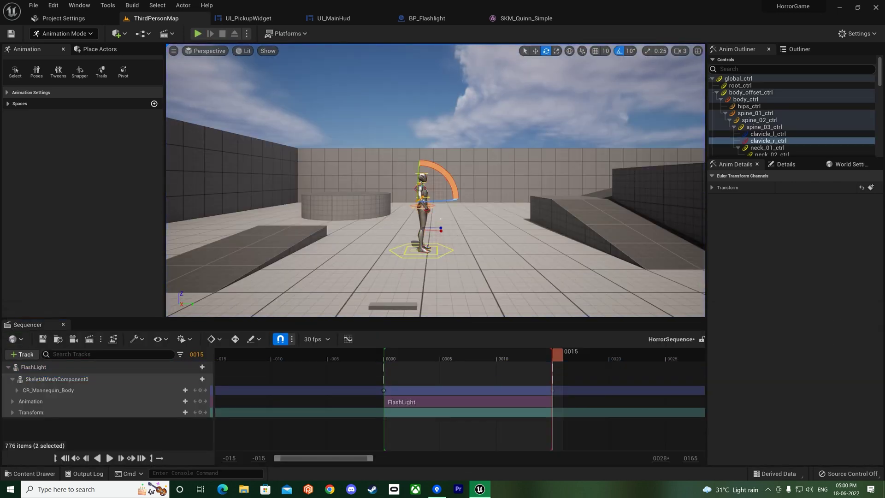
{"action": "left_click", "coordinate": [422, 213]}
{"action": "key", "text": "Delete"}
{"action": "left_click", "coordinate": [473, 275]}
{"action": "left_click", "coordinate": [58, 371]}
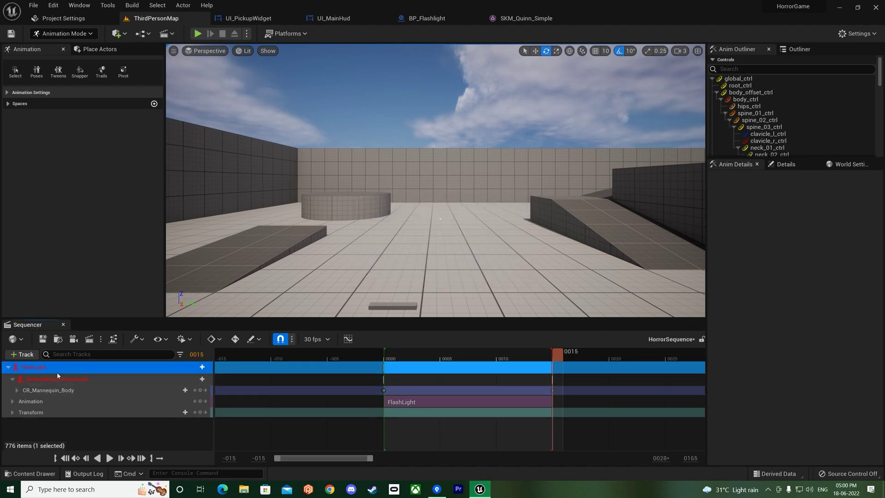
{"action": "key", "text": "Delete"}
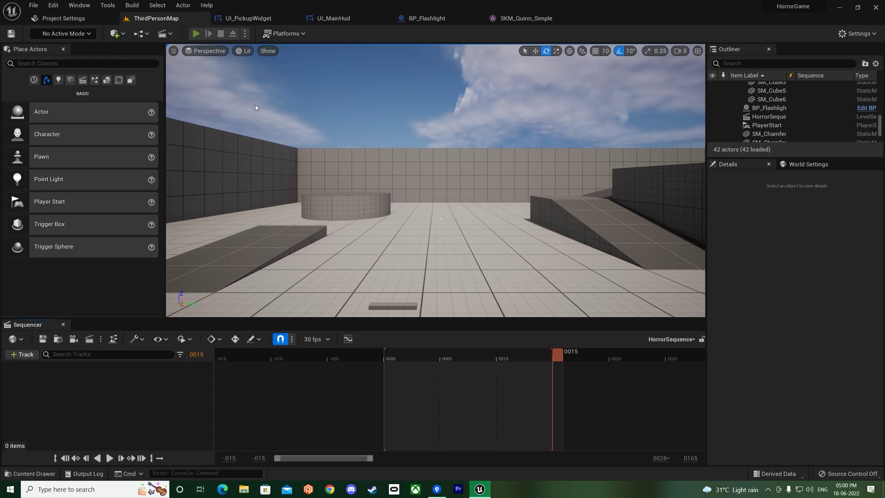
Play the level with Alt+P and open BP_ThirdPersonCharacter's Blueprint from the Outliner.
{"action": "key", "text": "alt+p"}
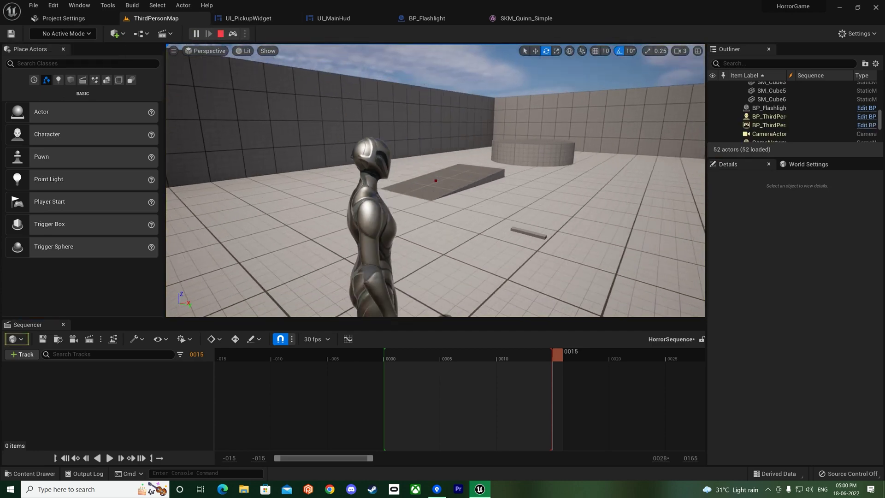
{"action": "left_click", "coordinate": [857, 118]}
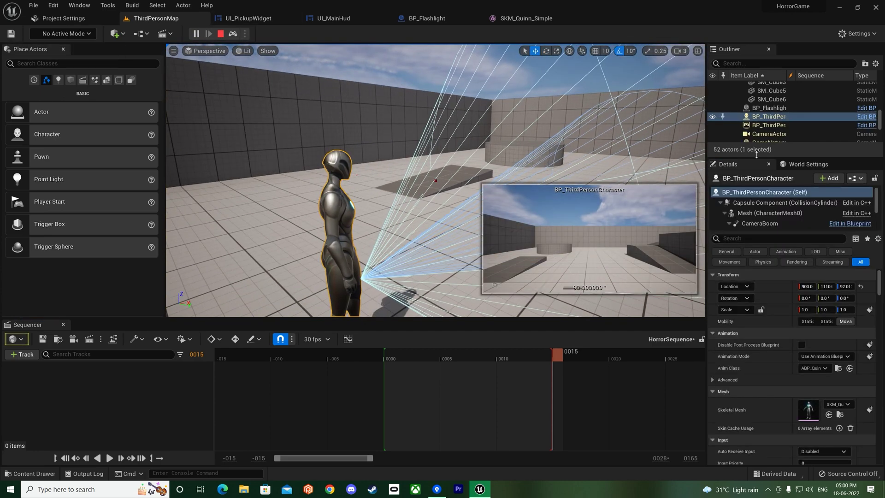
{"action": "left_click", "coordinate": [858, 118]}
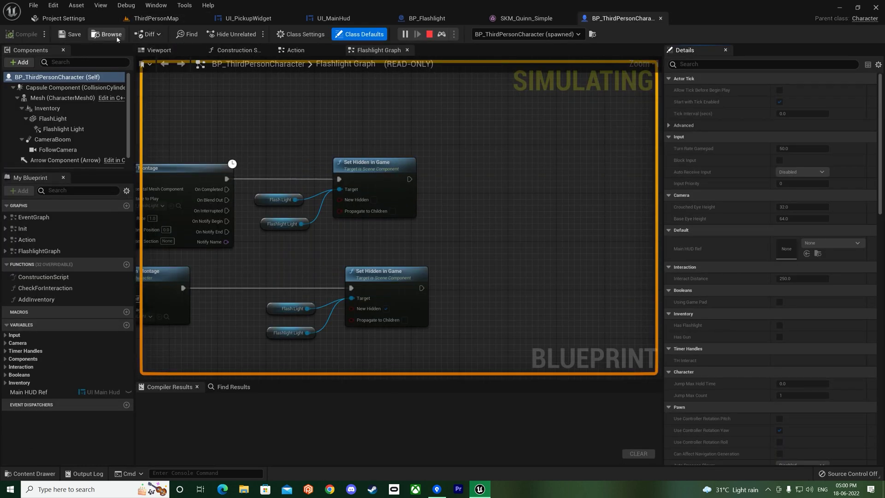
{"action": "left_click", "coordinate": [117, 36]}
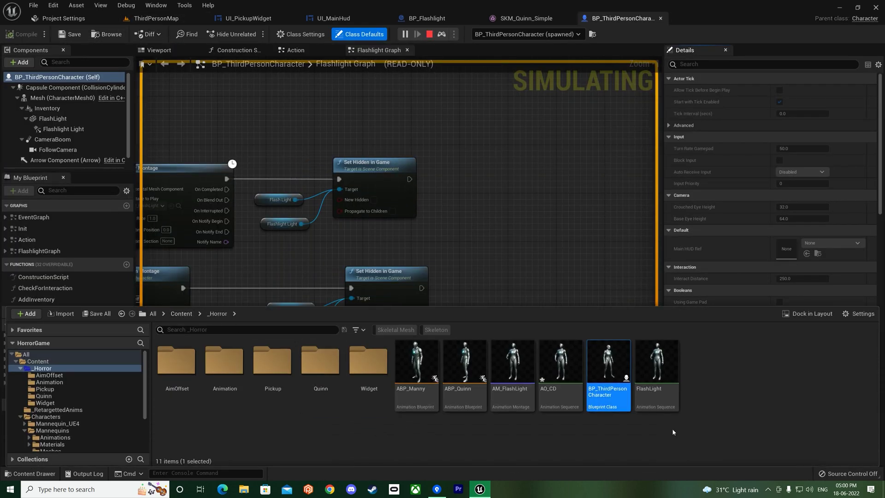
{"action": "key", "text": "Escape"}
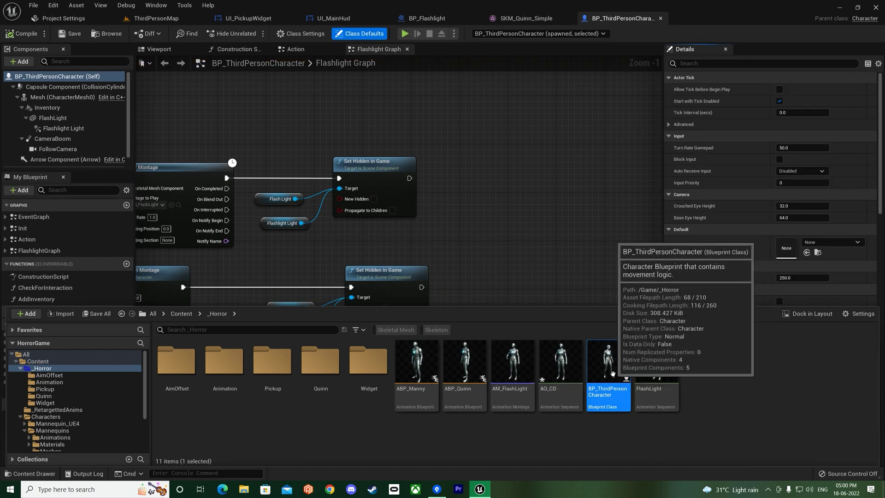
{"action": "left_click", "coordinate": [65, 167]}
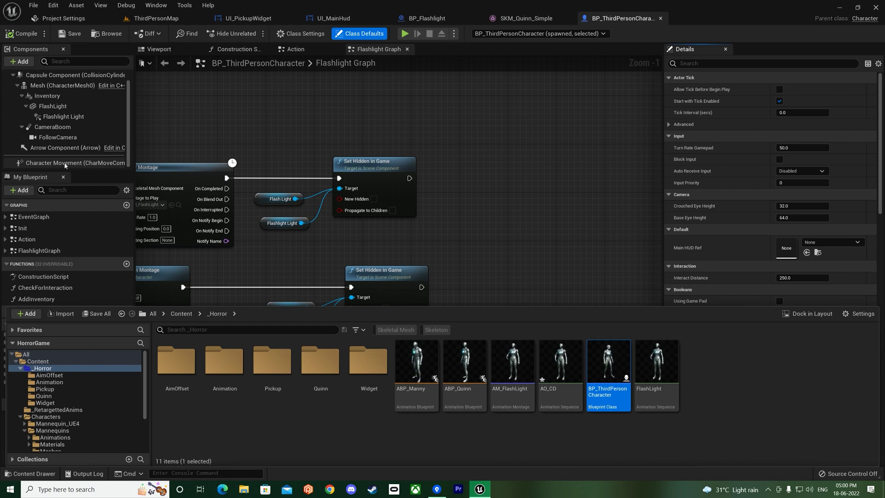
{"action": "scroll", "coordinate": [693, 279], "scroll_direction": "down", "scroll_amount": 15}
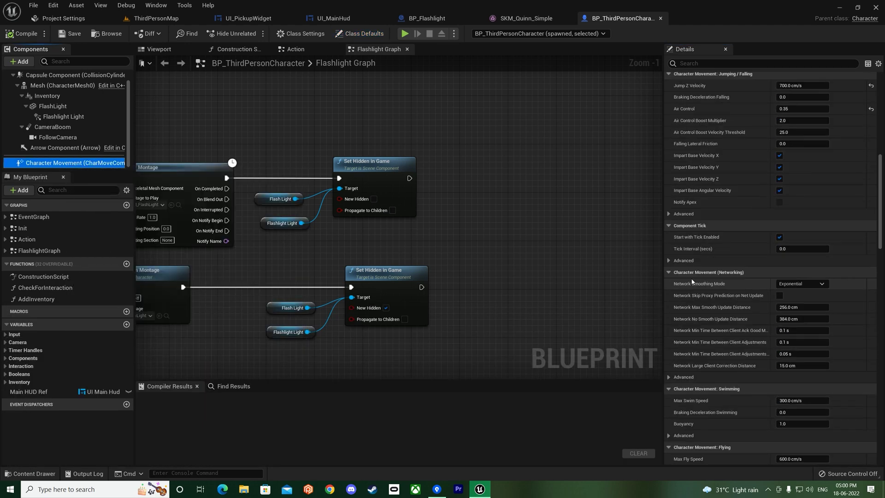
{"action": "scroll", "coordinate": [692, 279], "scroll_direction": "down", "scroll_amount": 10}
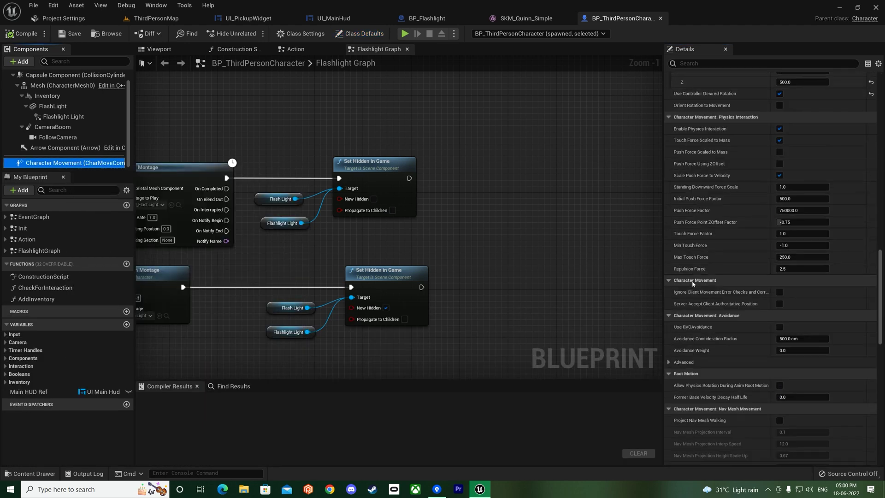
{"action": "scroll", "coordinate": [717, 342], "scroll_direction": "down", "scroll_amount": 3}
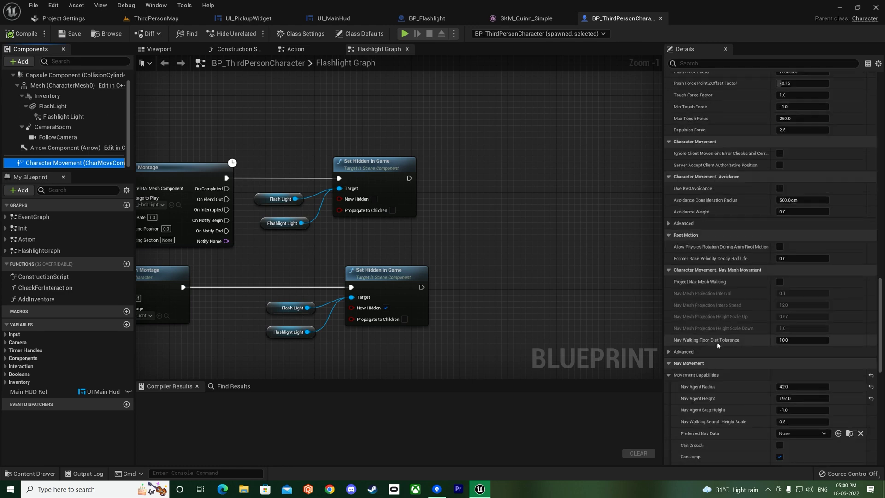
{"action": "scroll", "coordinate": [717, 339], "scroll_direction": "up", "scroll_amount": 9}
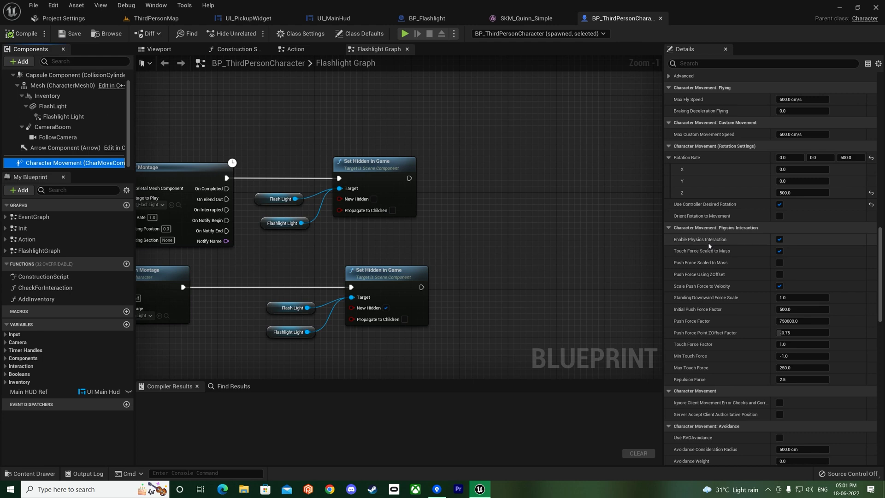
Compile the character blueprint, return to the level map, and close the Sequencer.
{"action": "left_click", "coordinate": [26, 34]}
{"action": "left_click", "coordinate": [156, 18]}
{"action": "mouse_move", "coordinate": [436, 181]}
{"action": "right_mouse_down"}
{"action": "mouse_move", "coordinate": [323, 221]}
{"action": "mouse_move", "coordinate": [378, 222]}
{"action": "mouse_move", "coordinate": [438, 175]}
{"action": "mouse_move", "coordinate": [436, 187]}
{"action": "right_mouse_up"}
{"action": "key", "text": "w"}
{"action": "key", "text": "w"}
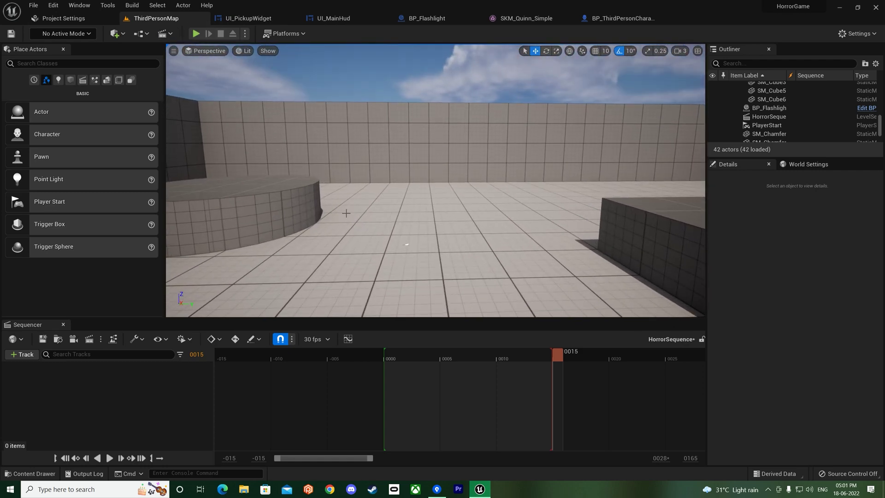
{"action": "right_click_drag", "start_coordinate": [345, 234], "coordinate": [356, 234]}
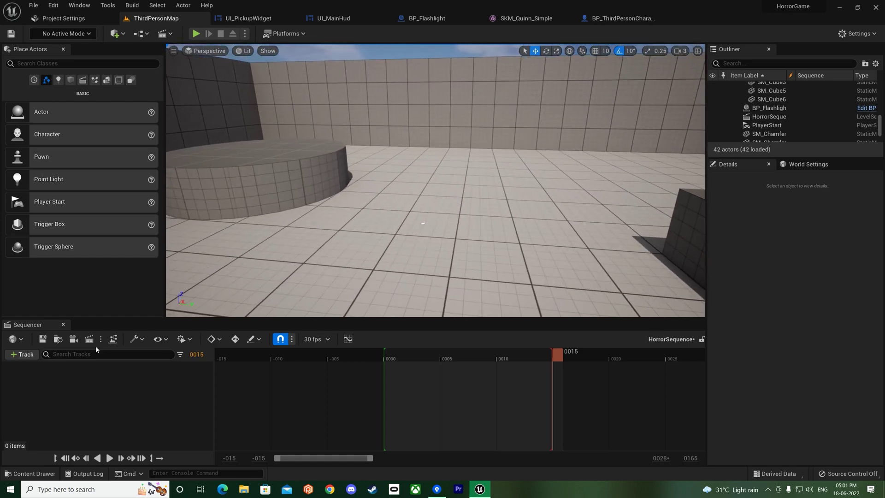
{"action": "left_click", "coordinate": [63, 324]}
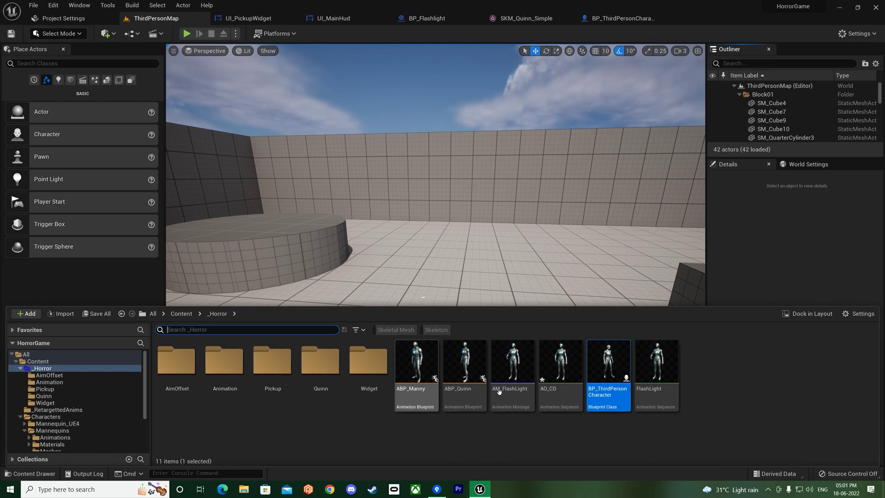
Move AO_CD into the AimOffset folder and open that folder.
{"action": "left_click_drag", "start_coordinate": [560, 364], "coordinate": [187, 374]}
{"action": "left_click", "coordinate": [199, 391]}
{"action": "left_click", "coordinate": [169, 373]}
{"action": "double_click", "coordinate": [171, 374]}
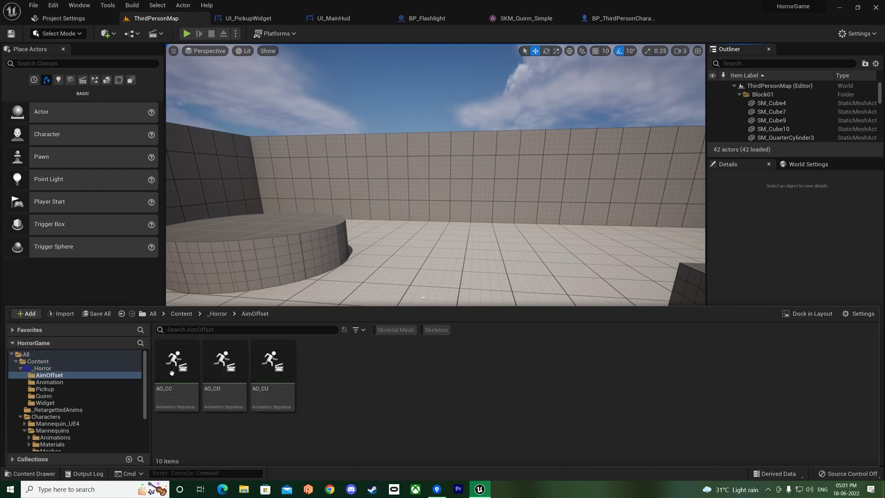
Open AO_CC, AO_CD and AO_CU in Bulk Edit via Property Matrix, detached into its own window.
{"action": "left_click", "coordinate": [268, 376], "text": "shift"}
{"action": "right_click", "coordinate": [232, 370]}
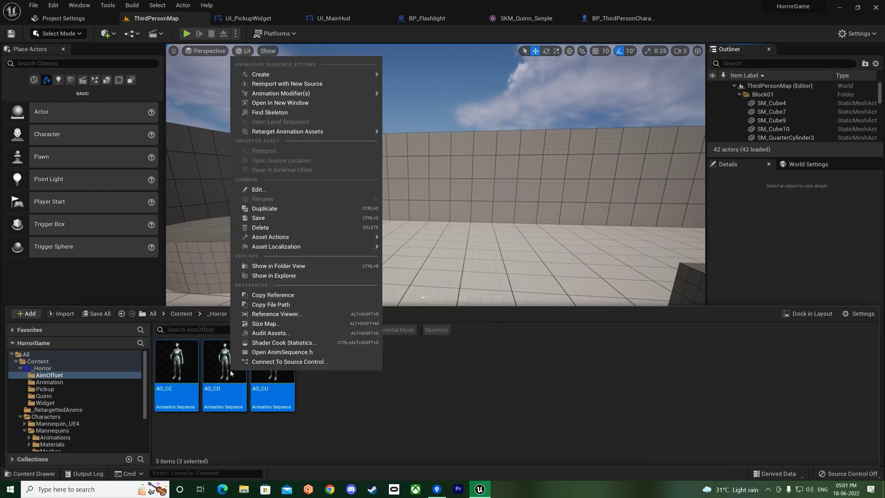
{"action": "mouse_move", "coordinate": [275, 237]}
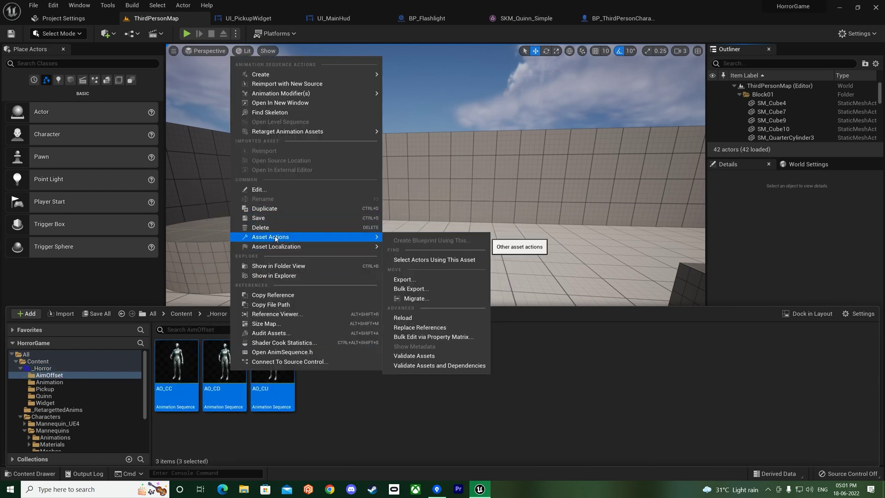
{"action": "left_click", "coordinate": [433, 337]}
{"action": "left_click_drag", "start_coordinate": [123, 68], "coordinate": [593, 16]}
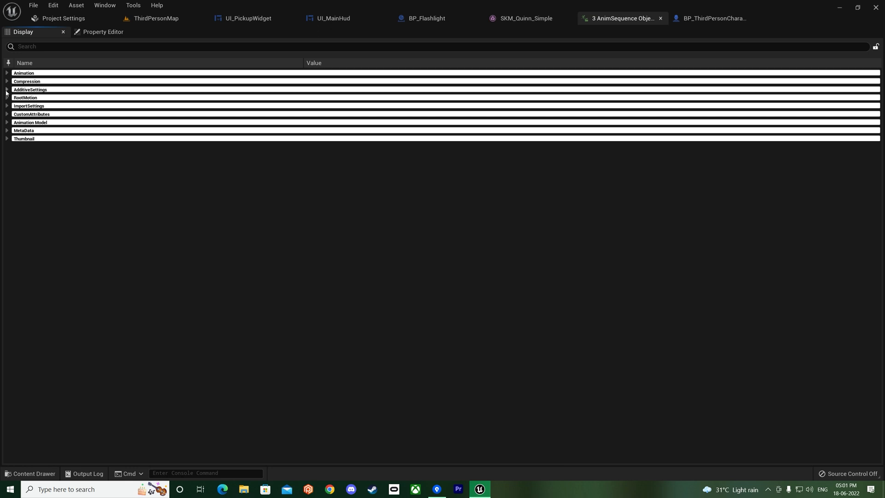
Set Additive Anim Type to Local Space for the three AO animations.
{"action": "left_click", "coordinate": [7, 73]}
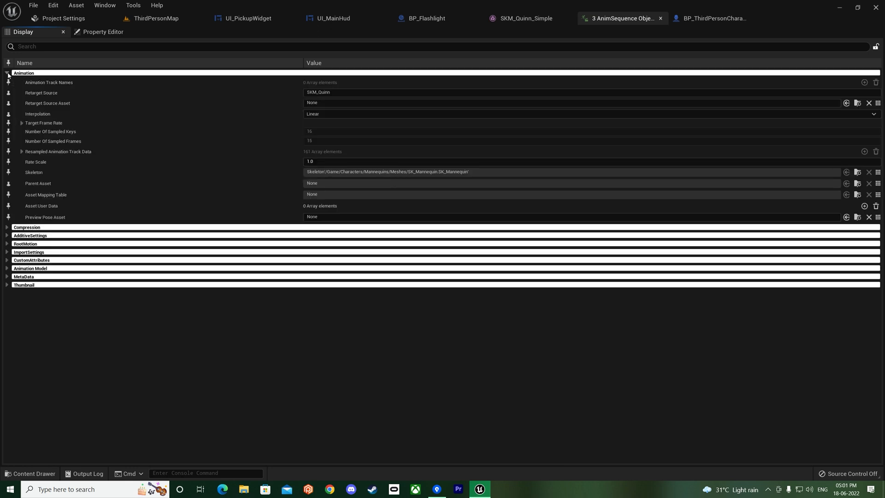
{"action": "left_click", "coordinate": [7, 73]}
{"action": "left_click", "coordinate": [7, 90]}
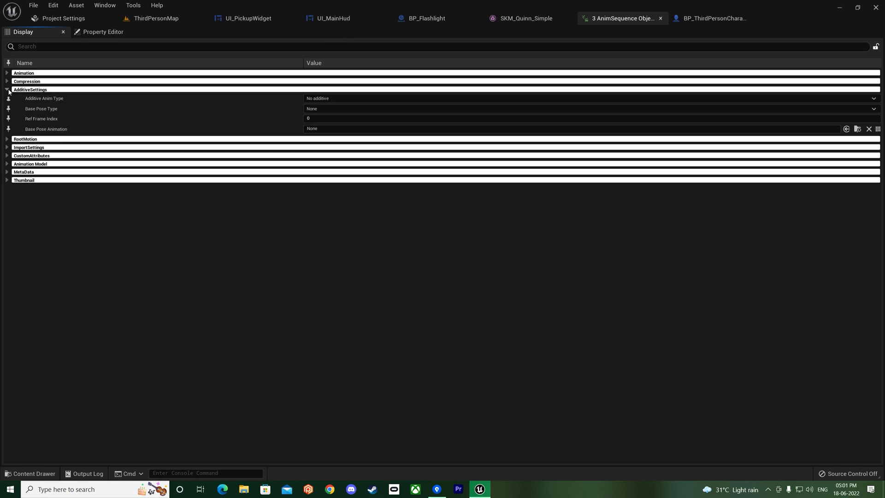
{"action": "left_click", "coordinate": [325, 98]}
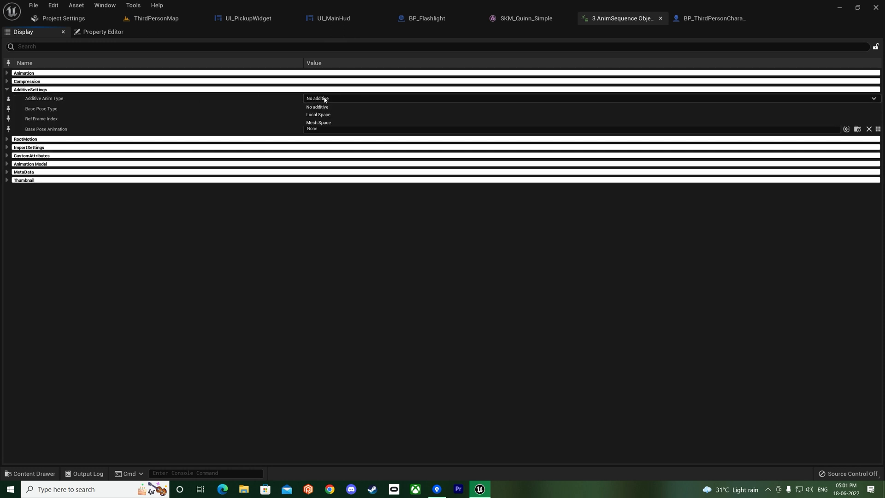
{"action": "left_click", "coordinate": [326, 114]}
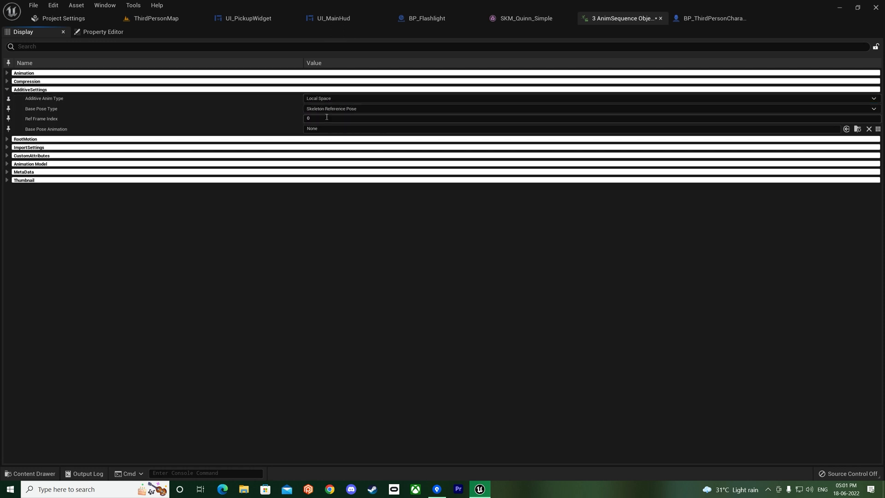
Use a selected frame of the FlashLight animation as base pose, then close the property matrix.
{"action": "left_click", "coordinate": [326, 110]}
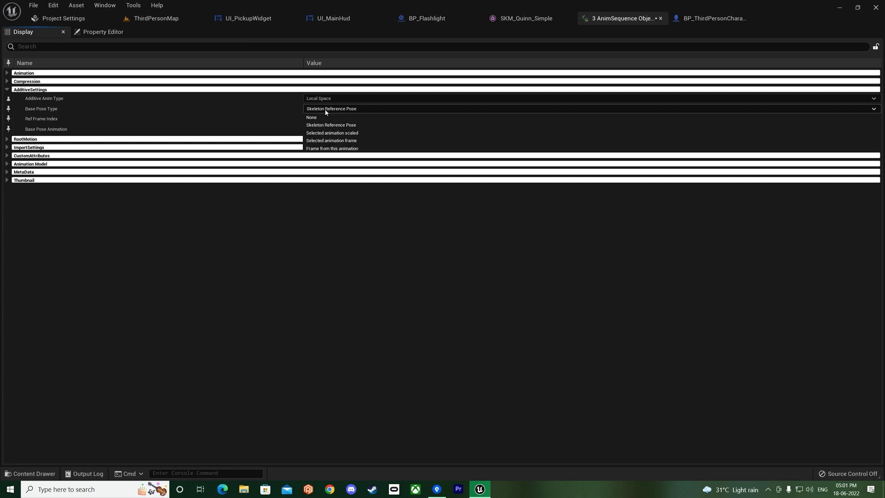
{"action": "left_click", "coordinate": [340, 141]}
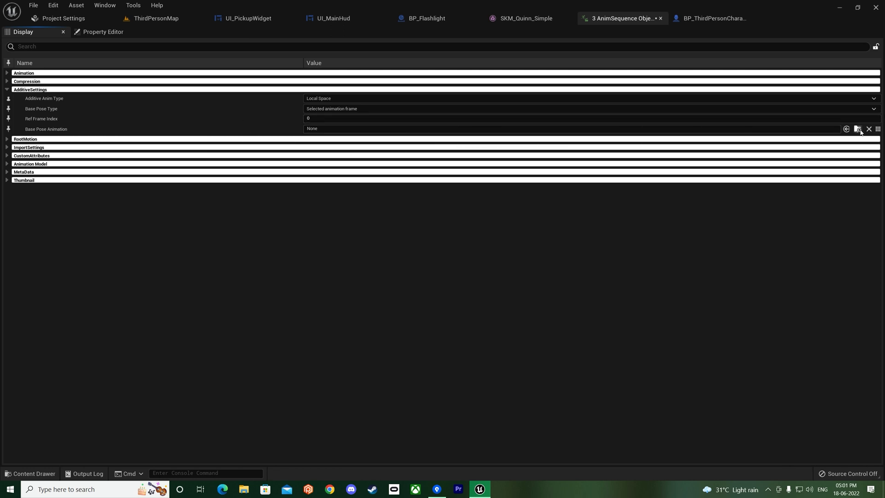
{"action": "left_click", "coordinate": [877, 129]}
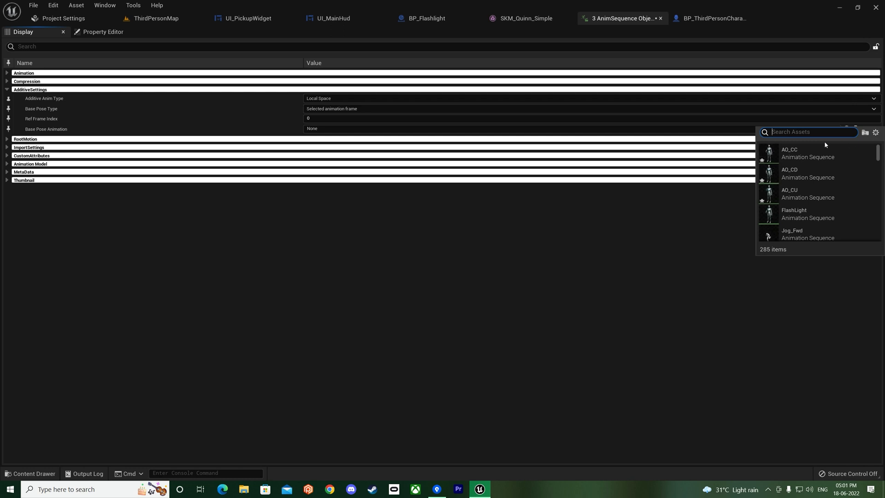
{"action": "left_click", "coordinate": [812, 217]}
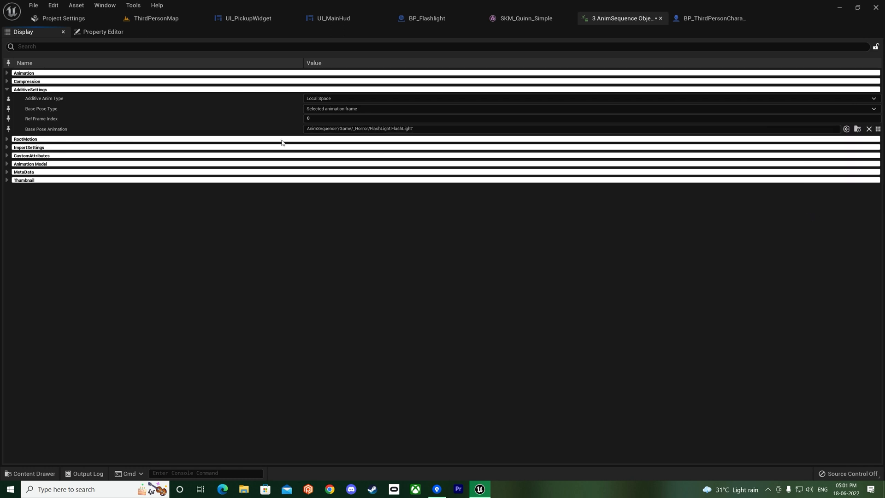
{"action": "left_click", "coordinate": [33, 5]}
{"action": "left_click", "coordinate": [53, 48]}
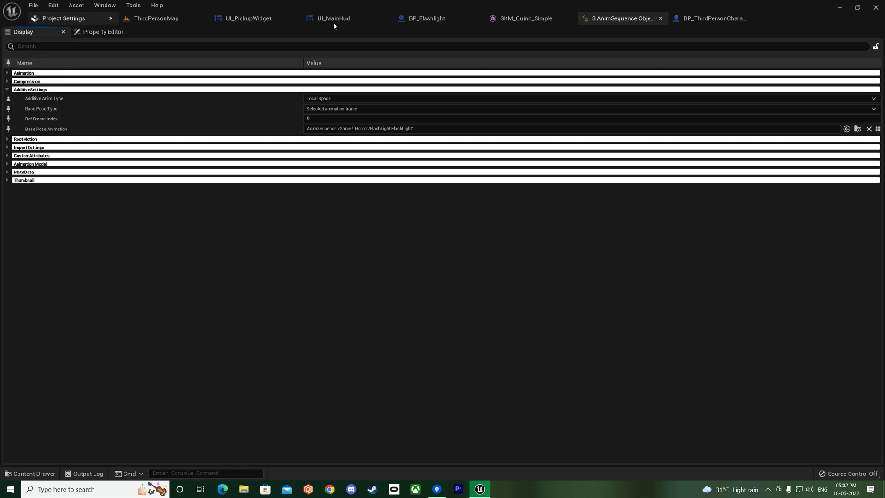
{"action": "left_click", "coordinate": [660, 19]}
Create an Aim Offset 1D named AO_FlashLight for SK_Mannequin and open it for editing.
{"action": "left_click", "coordinate": [156, 19]}
{"action": "right_click", "coordinate": [318, 375]}
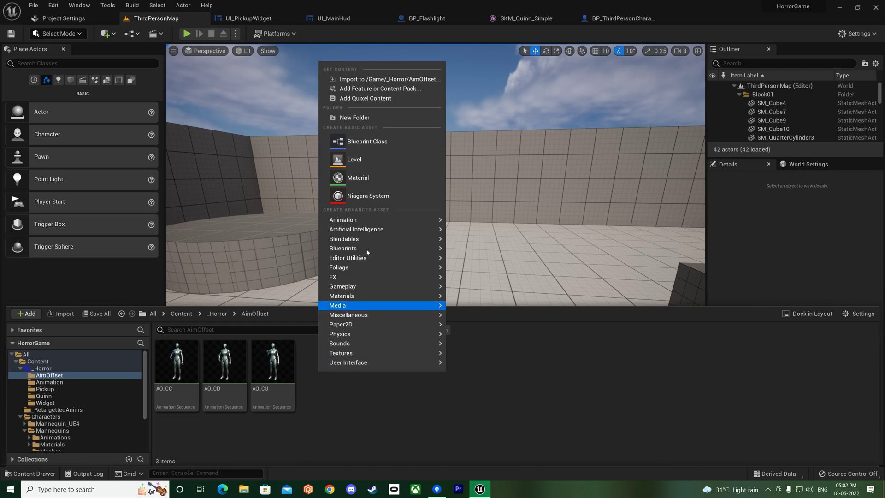
{"action": "mouse_move", "coordinate": [370, 223]}
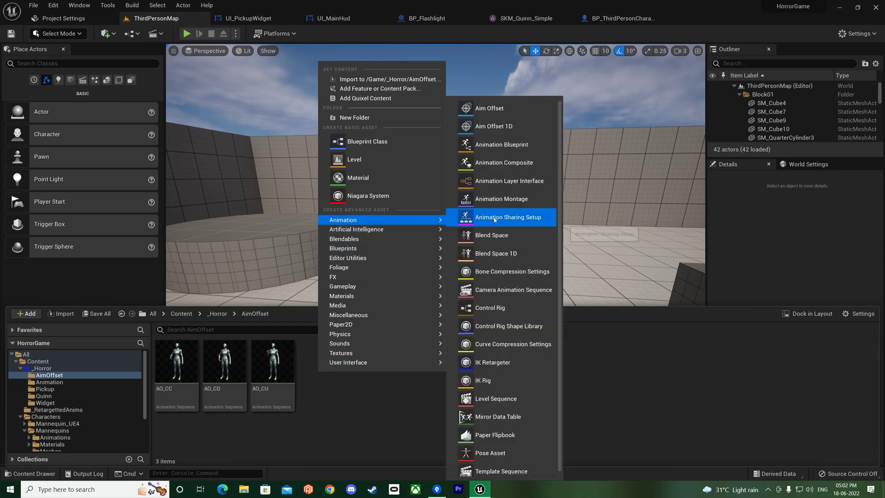
{"action": "left_click", "coordinate": [515, 129]}
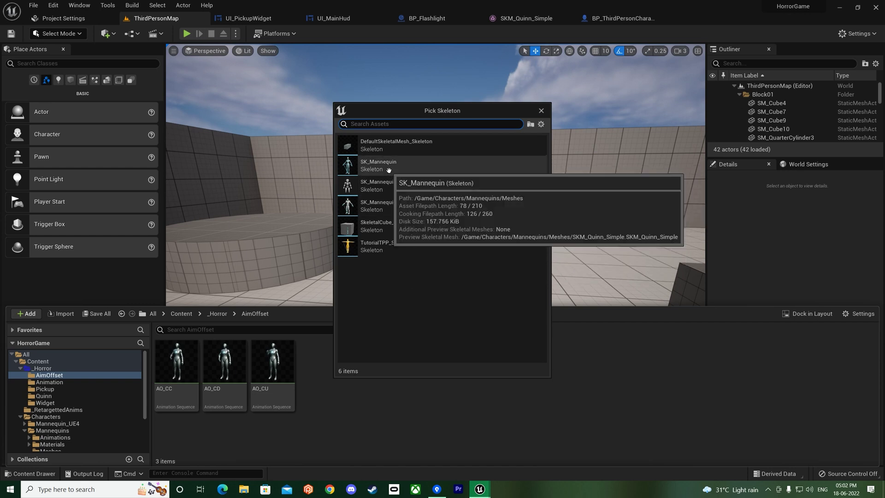
{"action": "left_click", "coordinate": [388, 170]}
{"action": "type", "text": "AO_FlashLight"}
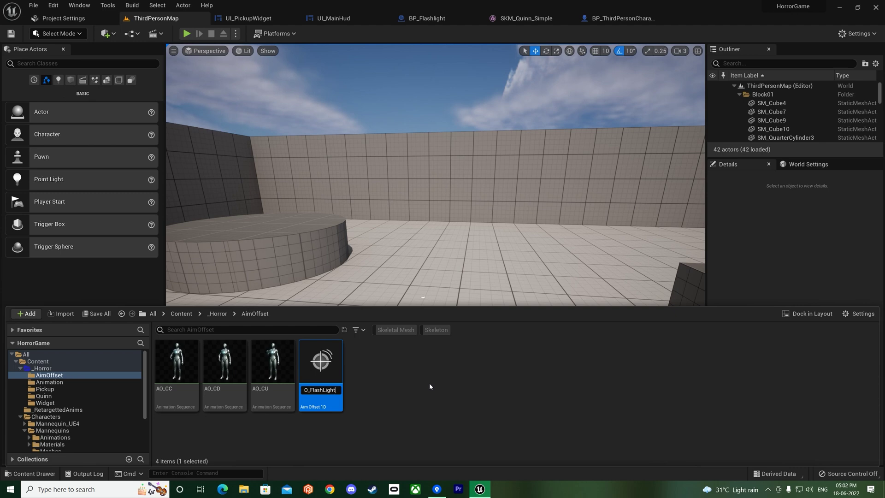
{"action": "key", "text": "Return"}
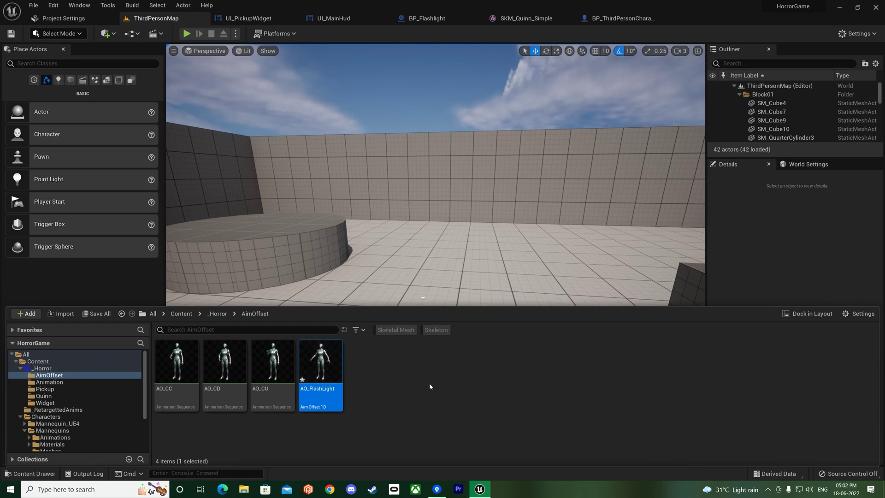
{"action": "double_click", "coordinate": [329, 360]}
{"action": "left_click_drag", "start_coordinate": [125, 68], "coordinate": [669, 20]}
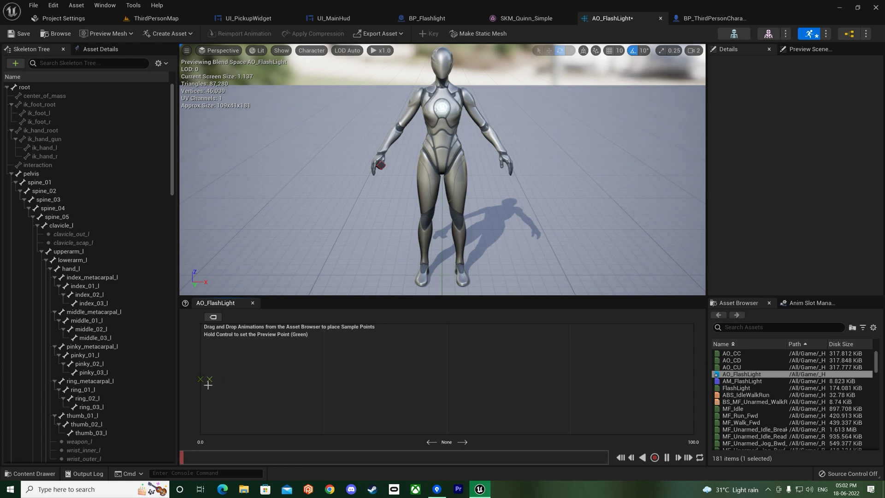
{"action": "mouse_move", "coordinate": [200, 384]}
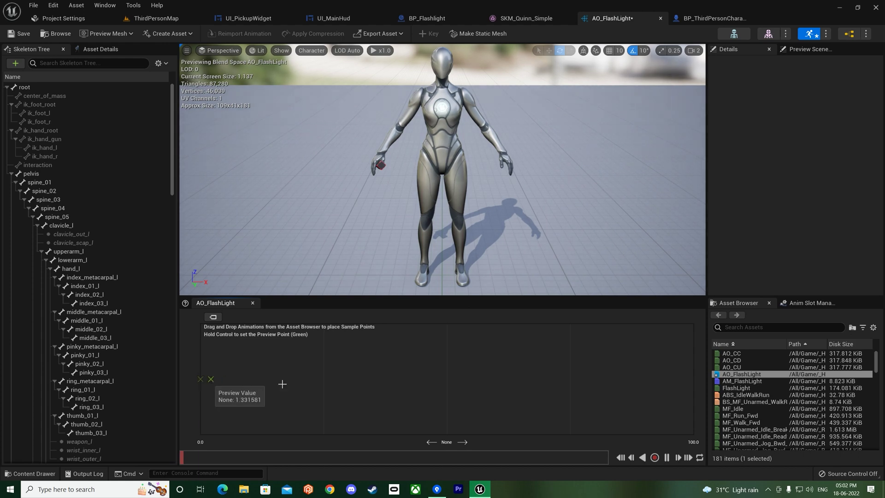
{"action": "mouse_move", "coordinate": [448, 387]}
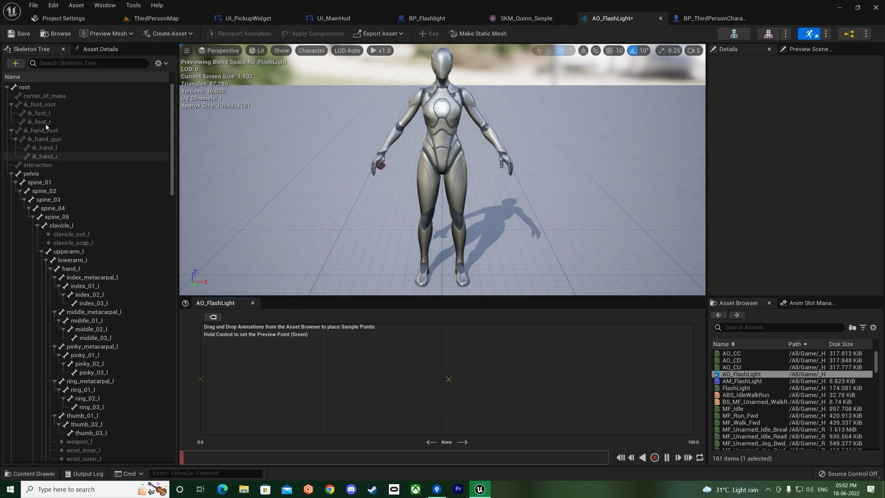
{"action": "left_click", "coordinate": [99, 49]}
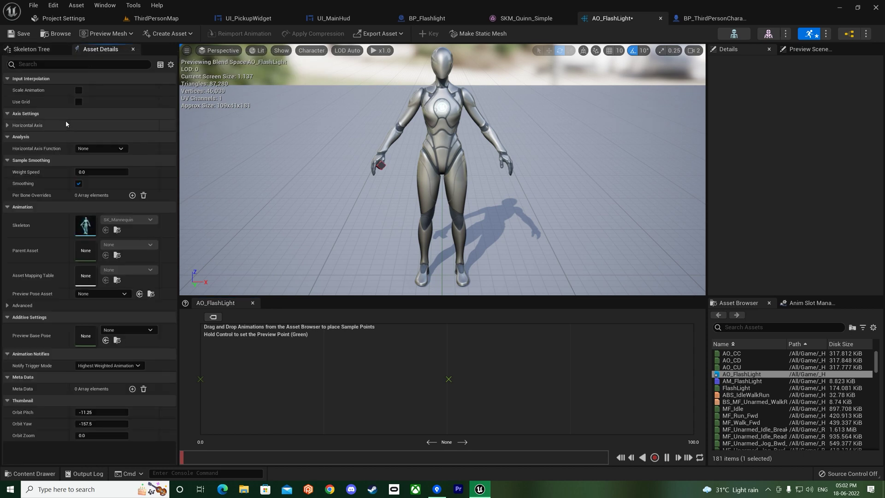
{"action": "left_click", "coordinate": [8, 126]}
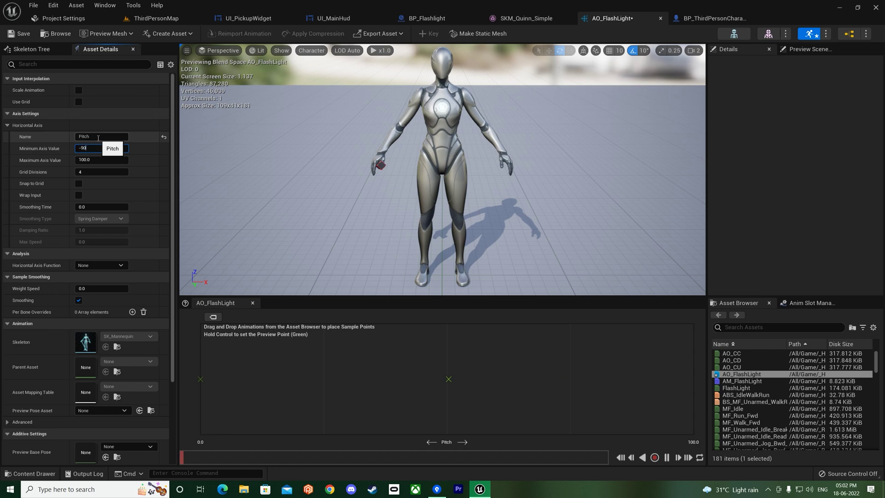
{"action": "left_click", "coordinate": [78, 183]}
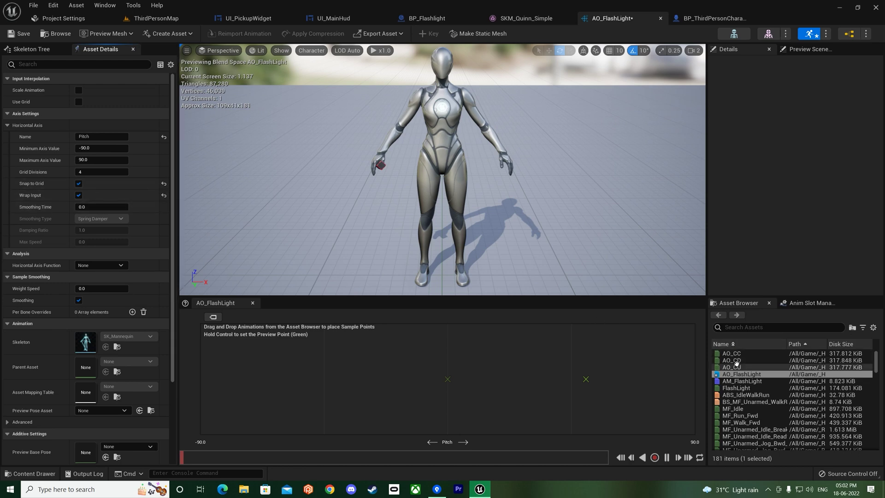
{"action": "left_click_drag", "start_coordinate": [733, 354], "coordinate": [475, 378]}
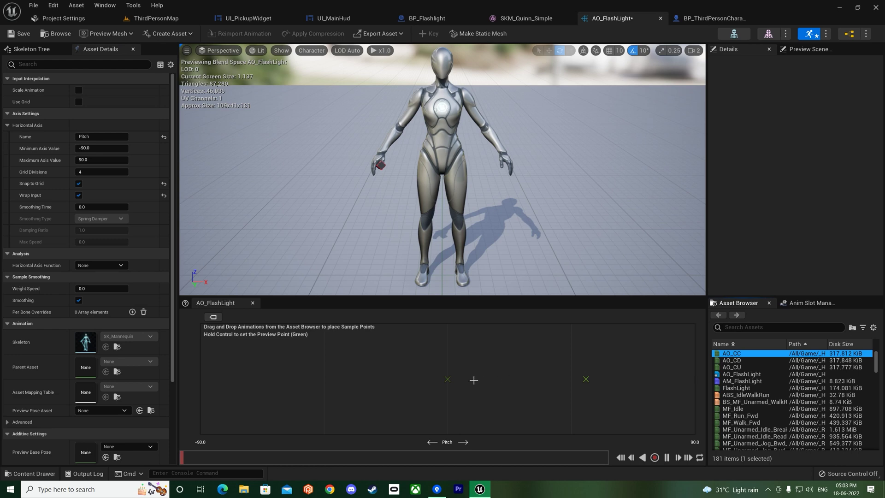
{"action": "mouse_move", "coordinate": [729, 354]}
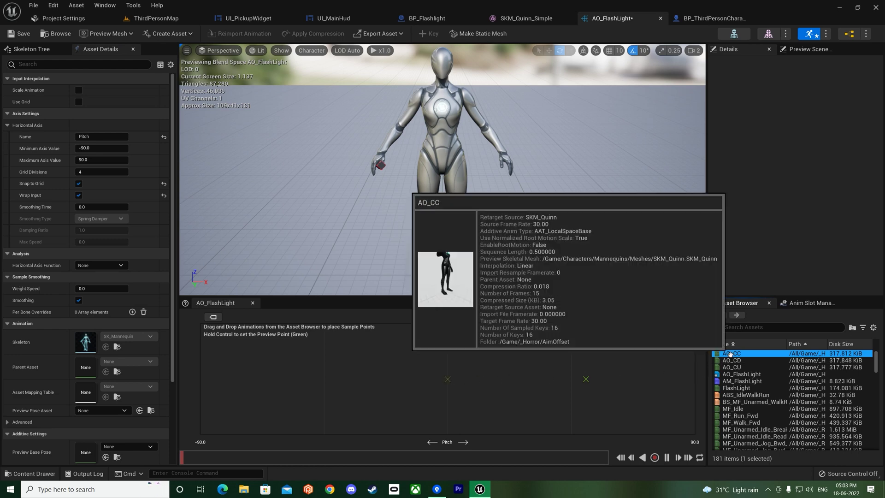
{"action": "left_click_drag", "start_coordinate": [730, 354], "coordinate": [473, 380]}
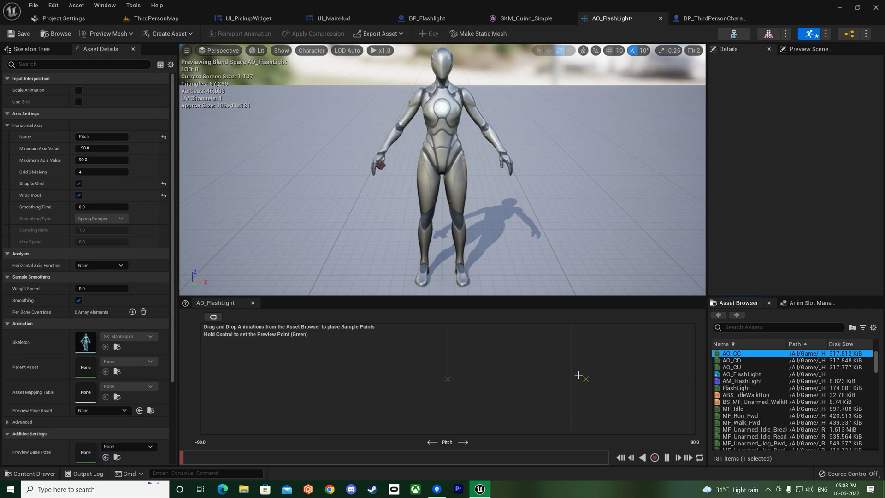
{"action": "left_click_drag", "start_coordinate": [729, 354], "coordinate": [479, 379]}
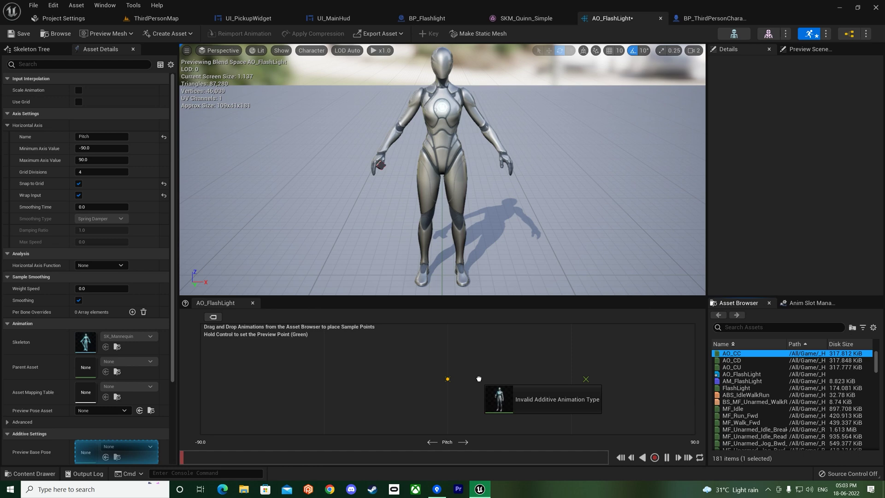
{"action": "left_click_drag", "start_coordinate": [479, 378], "coordinate": [403, 336]}
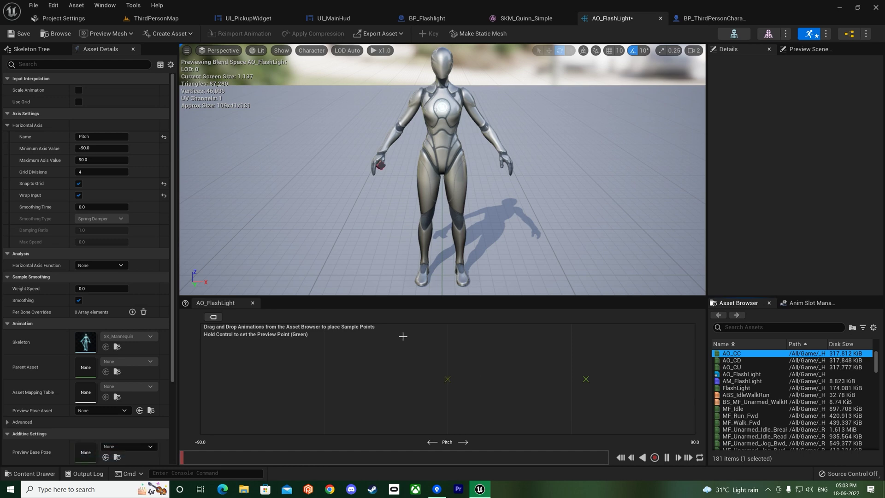
Select AO_CC, AO_CD and AO_CU in the AimOffset folder and bulk edit them via Property Matrix.
{"action": "left_click", "coordinate": [64, 18]}
{"action": "left_click", "coordinate": [152, 18]}
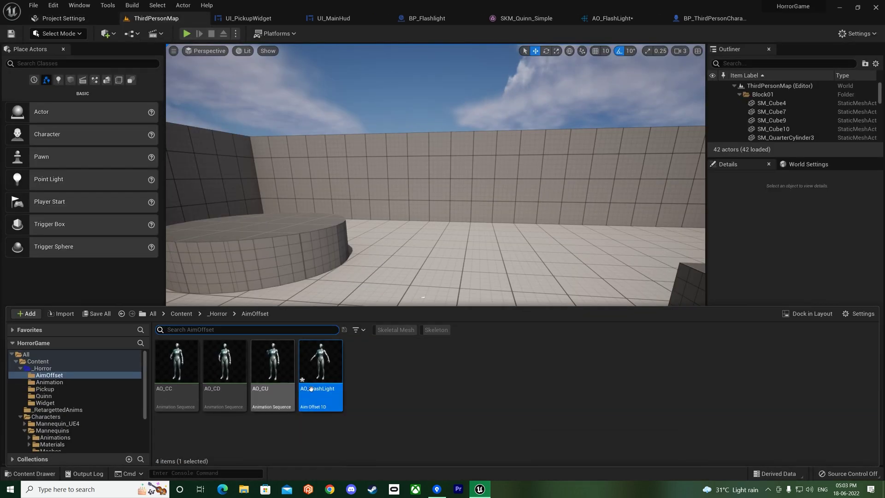
{"action": "left_click", "coordinate": [271, 369]}
{"action": "left_click", "coordinate": [176, 369], "text": "shift"}
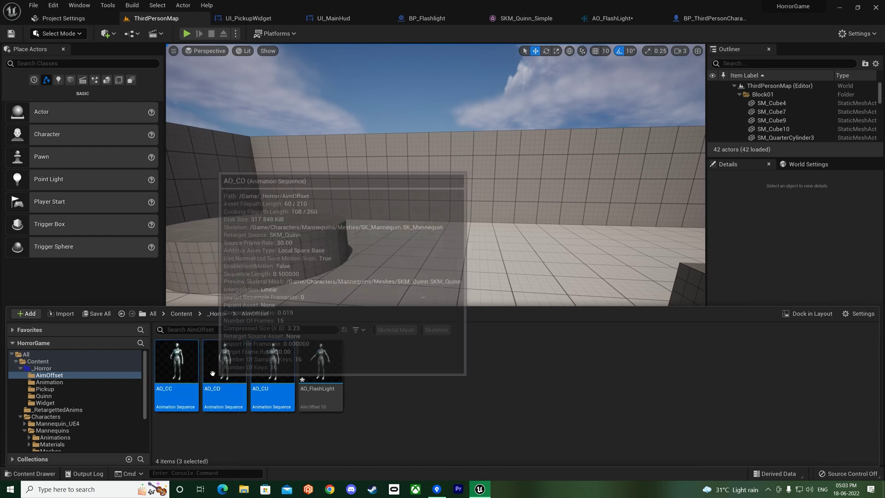
{"action": "right_click", "coordinate": [212, 373]}
{"action": "mouse_move", "coordinate": [276, 241]}
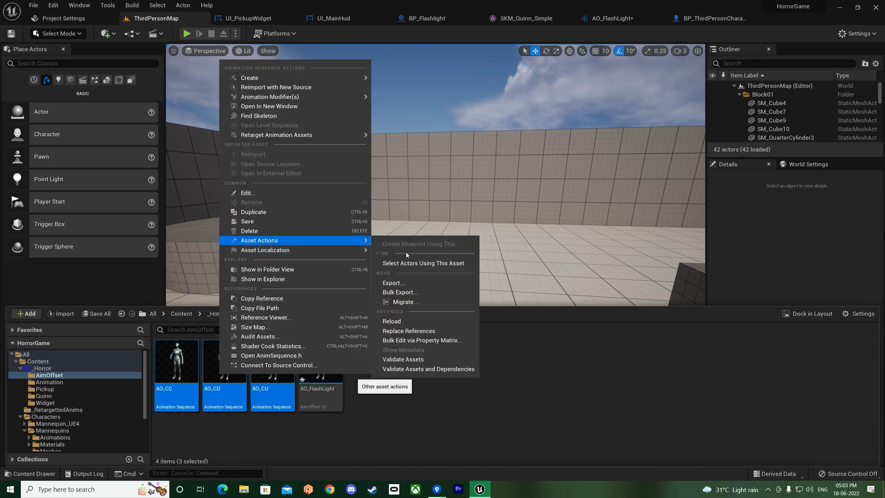
{"action": "left_click", "coordinate": [420, 343]}
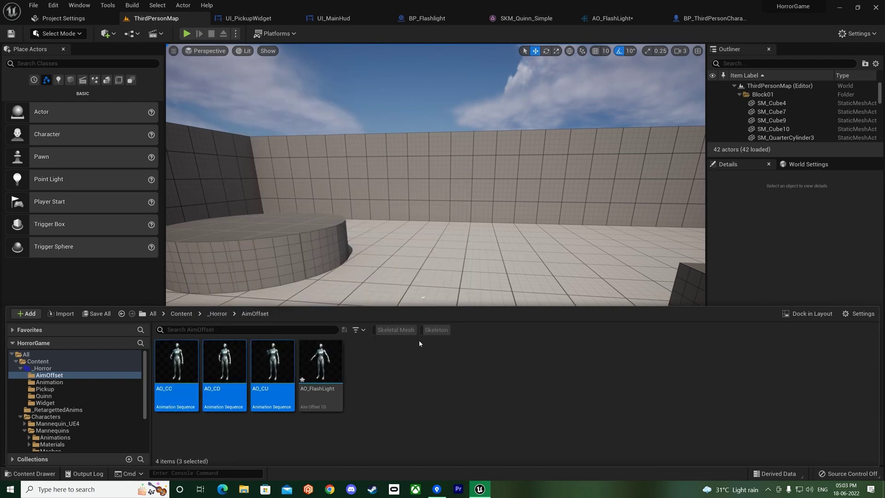
Set their Additive Anim Type to Mesh Space and save all modified assets.
{"action": "left_click", "coordinate": [7, 90]}
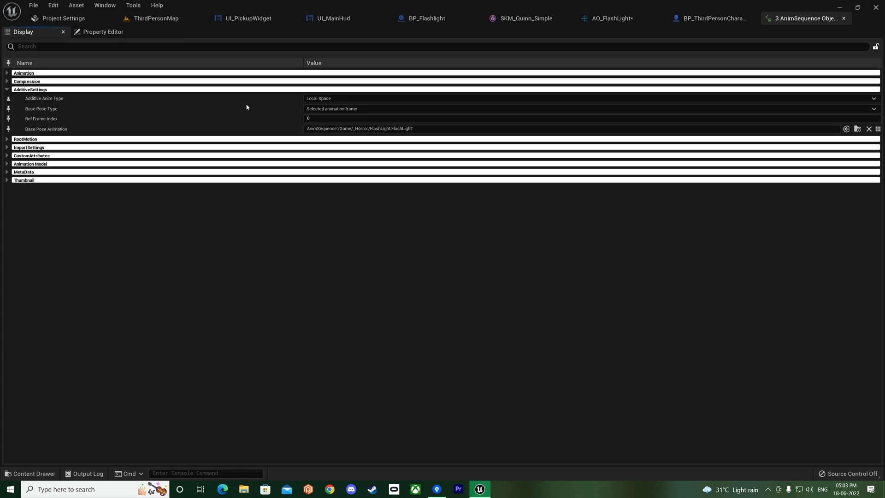
{"action": "left_click", "coordinate": [323, 99]}
{"action": "left_click", "coordinate": [324, 123]}
{"action": "left_click", "coordinate": [33, 6]}
{"action": "left_click", "coordinate": [51, 49]}
{"action": "left_click", "coordinate": [702, 20]}
{"action": "left_click", "coordinate": [610, 18]}
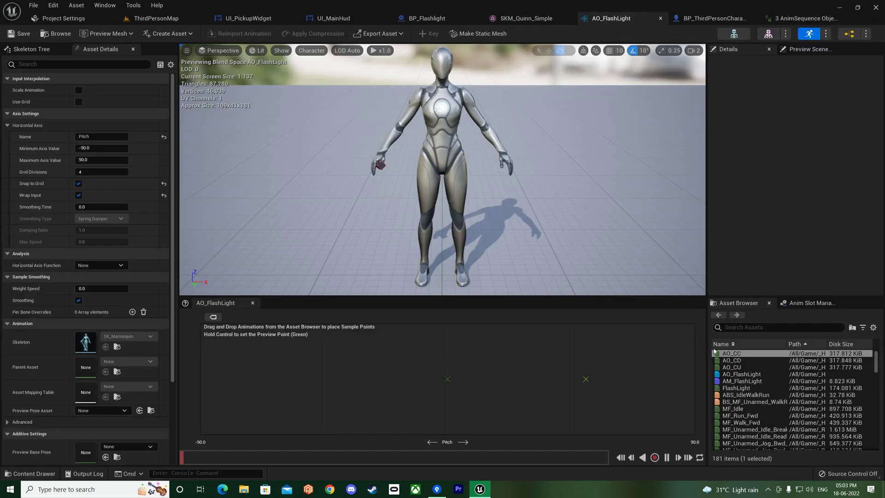
Place AO_CC at Pitch 0, AO_CD at -90 and AO_CU at 90 on the aim offset.
{"action": "left_click_drag", "start_coordinate": [717, 353], "coordinate": [449, 378]}
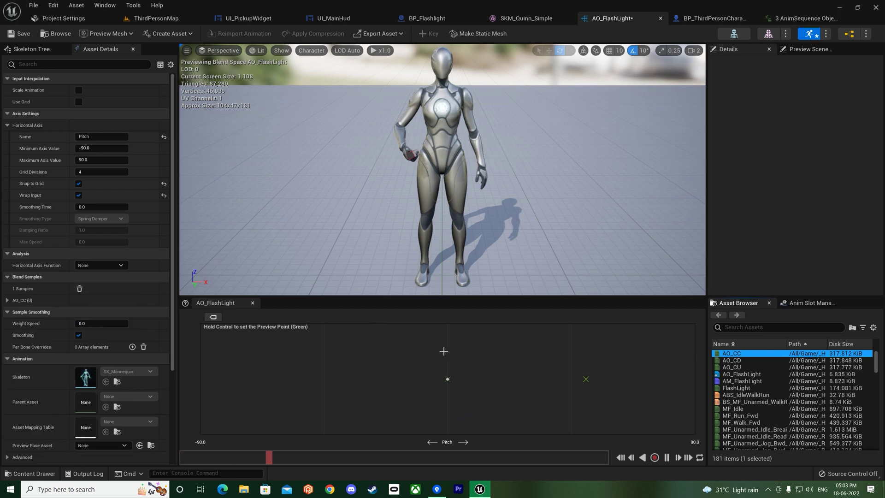
{"action": "left_click_drag", "start_coordinate": [732, 360], "coordinate": [225, 374]}
{"action": "left_click_drag", "start_coordinate": [732, 368], "coordinate": [695, 378]}
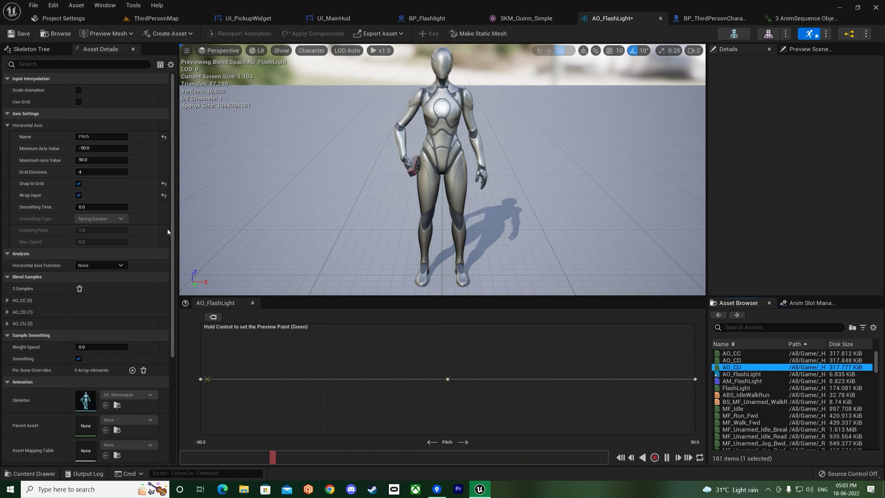
Save AO_FlashLight and return to ThirdPersonMap with the Content Drawer open.
{"action": "left_click", "coordinate": [19, 33]}
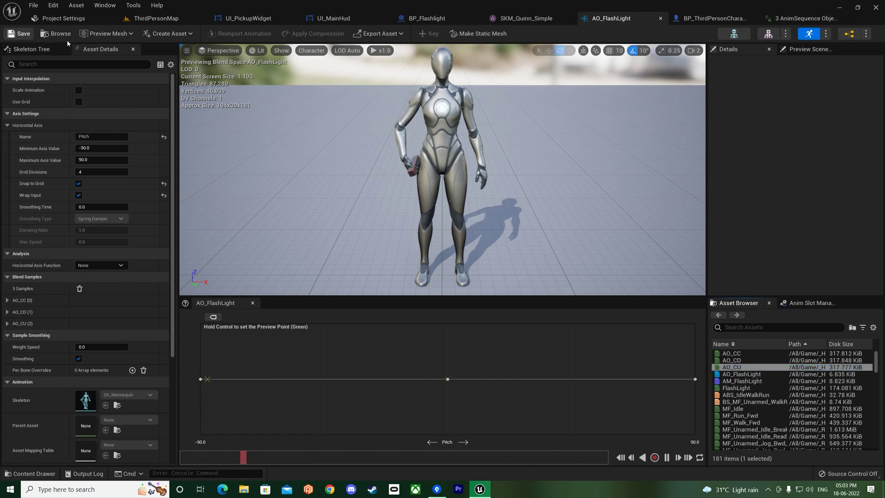
{"action": "left_click", "coordinate": [155, 19]}
{"action": "key", "text": "ctrl+space"}
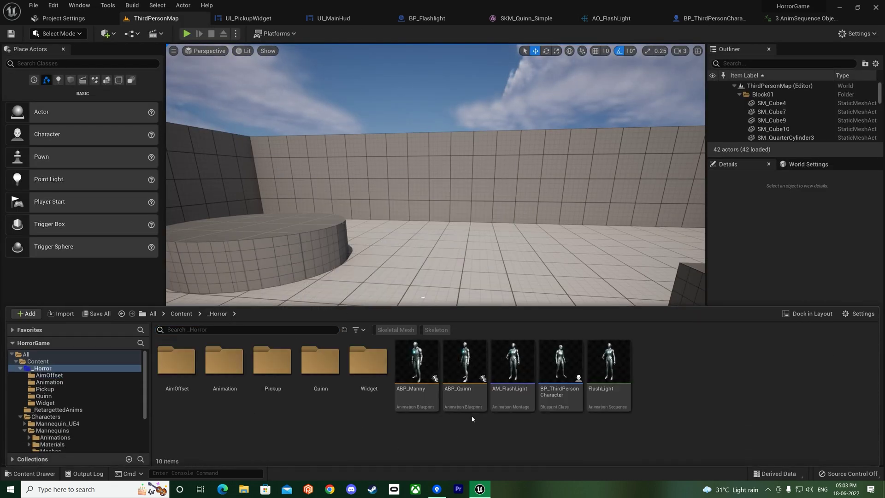
Open ABP_Manny from the Content Drawer and look over its AnimGraph final pose chain.
{"action": "mouse_move", "coordinate": [472, 382]}
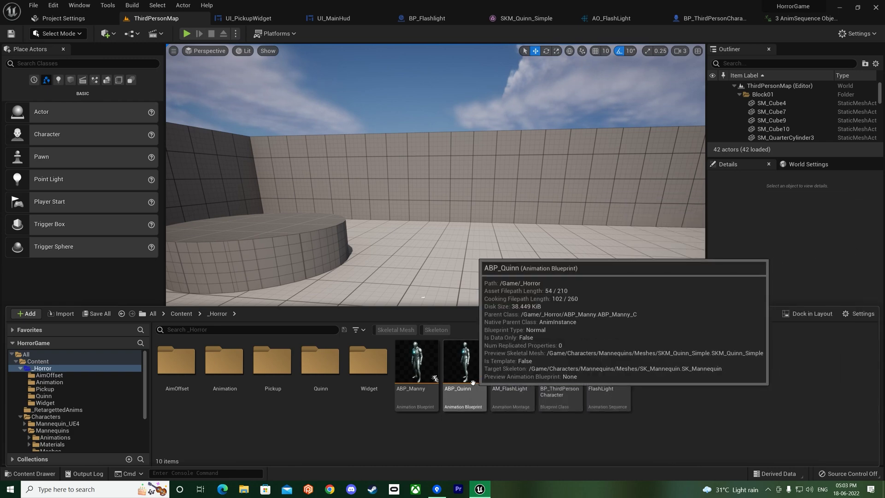
{"action": "double_click", "coordinate": [417, 364]}
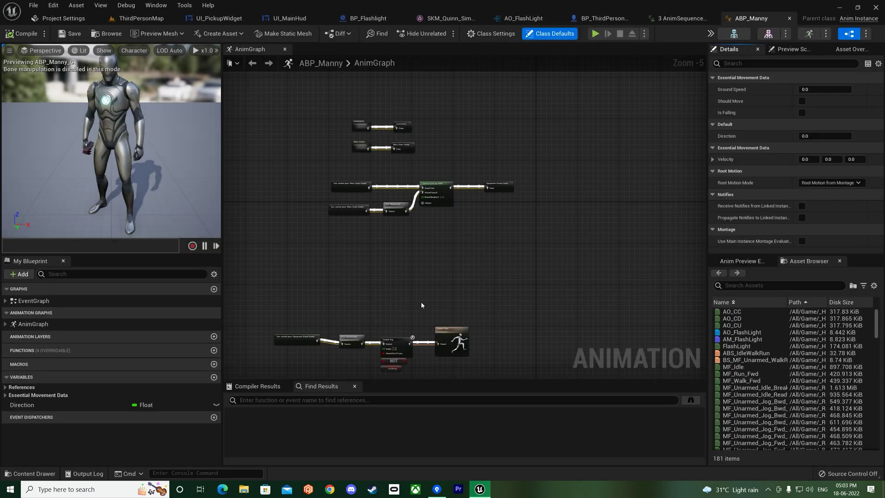
{"action": "scroll", "coordinate": [395, 309], "scroll_direction": "up", "scroll_amount": 3}
{"action": "right_click_drag", "start_coordinate": [400, 302], "coordinate": [504, 217]}
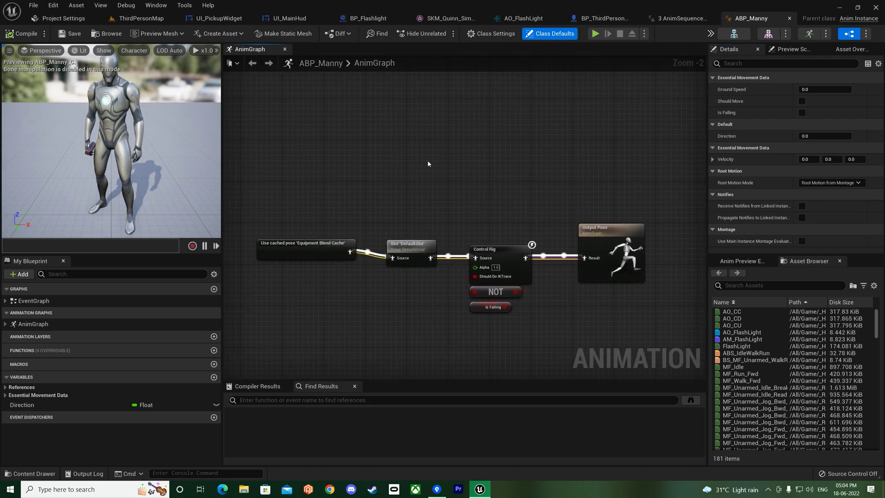
{"action": "right_click_drag", "start_coordinate": [389, 108], "coordinate": [355, 148]}
Open the Event Graph and inspect the Character variable and initialize-animation nodes.
{"action": "double_click", "coordinate": [33, 301]}
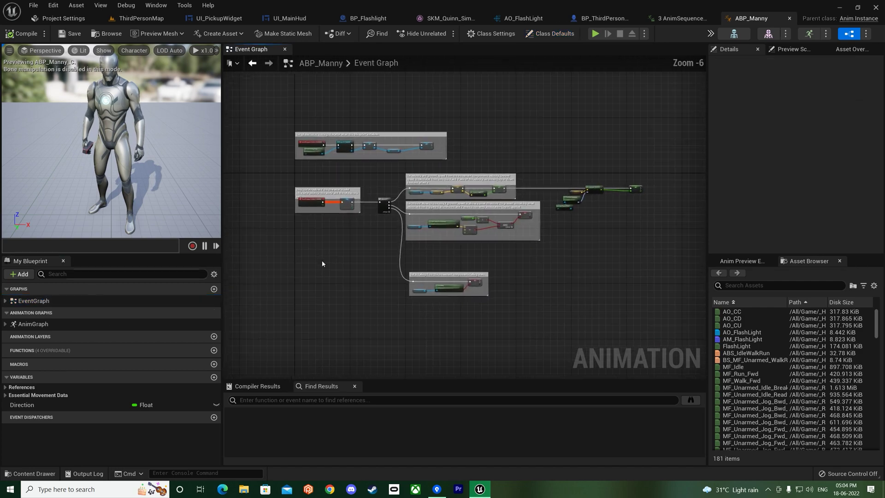
{"action": "scroll", "coordinate": [392, 265], "scroll_direction": "up", "scroll_amount": 4}
{"action": "right_click_drag", "start_coordinate": [411, 336], "coordinate": [440, 364]}
{"action": "left_click", "coordinate": [294, 172]}
{"action": "right_click_drag", "start_coordinate": [301, 179], "coordinate": [425, 350]}
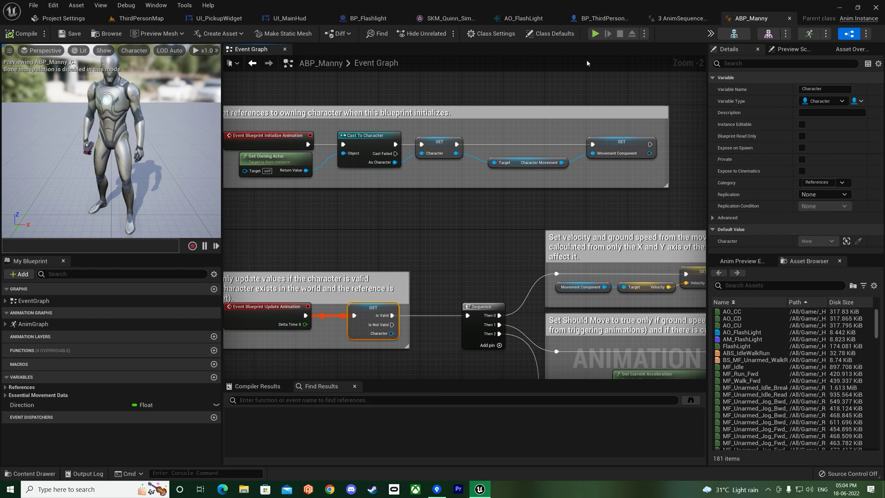
Check the character blueprint's Mesh Anim Class, then return to ABP_Manny's velocity and ground speed logic.
{"action": "left_click", "coordinate": [602, 18]}
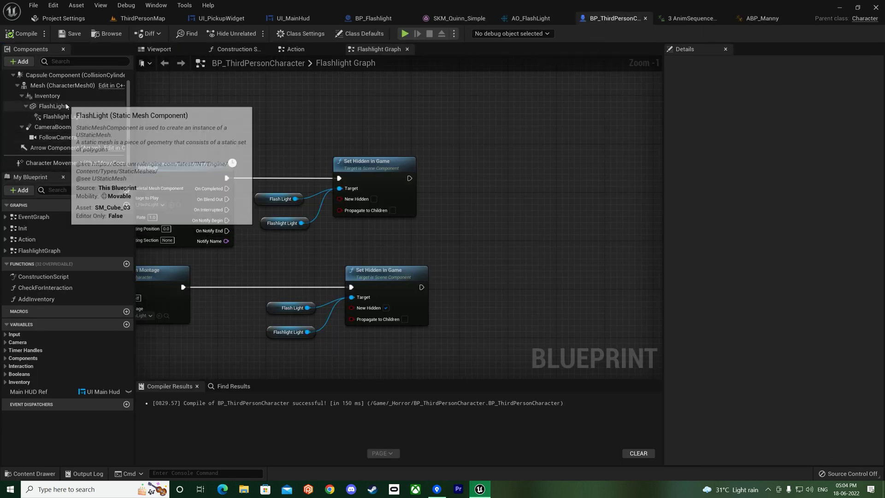
{"action": "left_click", "coordinate": [63, 89]}
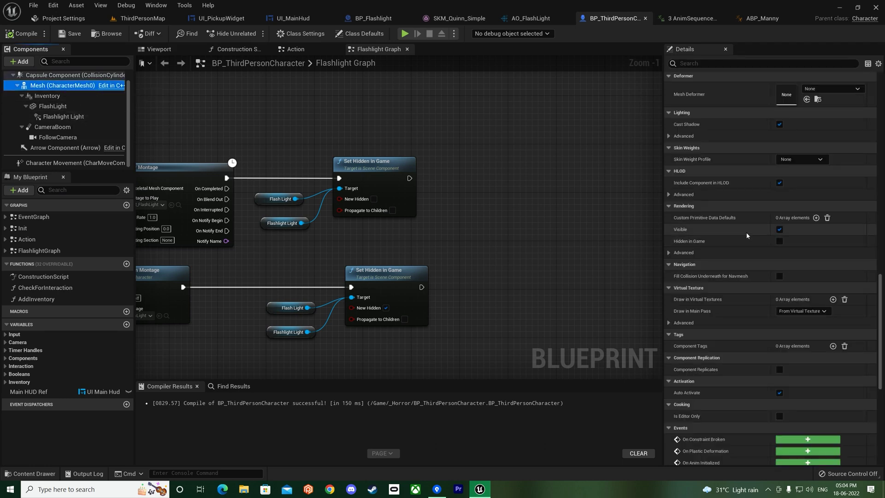
{"action": "scroll", "coordinate": [742, 238], "scroll_direction": "up", "scroll_amount": 5}
{"action": "scroll", "coordinate": [737, 238], "scroll_direction": "up", "scroll_amount": 10}
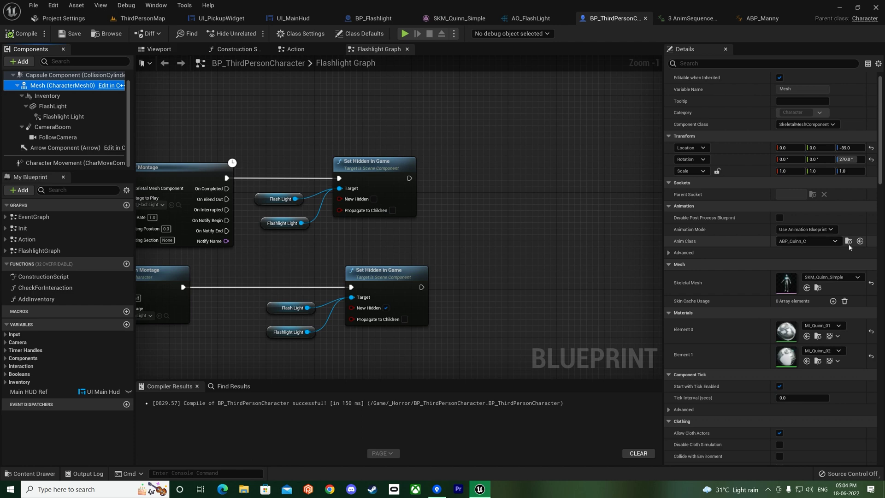
{"action": "left_click", "coordinate": [765, 20]}
{"action": "right_click_drag", "start_coordinate": [341, 210], "coordinate": [395, 244]}
{"action": "scroll", "coordinate": [415, 190], "scroll_direction": "up", "scroll_amount": 2}
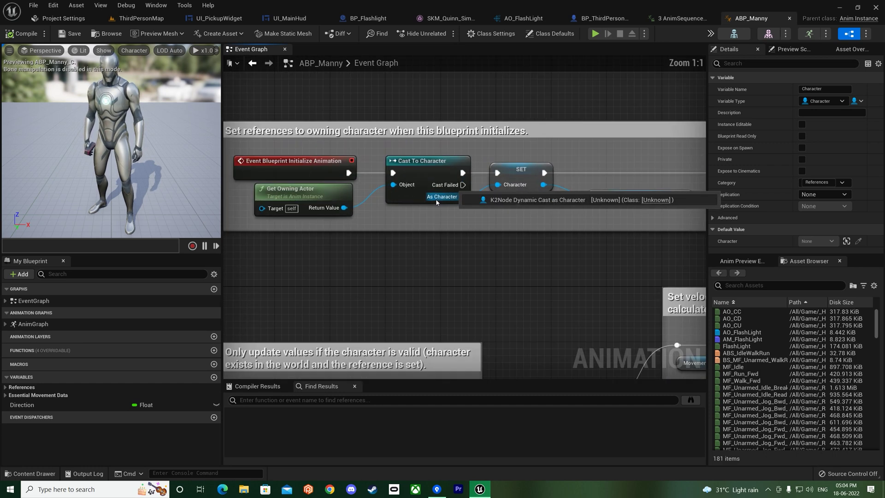
Replace Cast To Character with a Cast To BP_ThirdPersonCharacter from the owning actor.
{"action": "left_click", "coordinate": [420, 168]}
{"action": "key", "text": "Delete"}
{"action": "left_click_drag", "start_coordinate": [345, 208], "coordinate": [386, 182]}
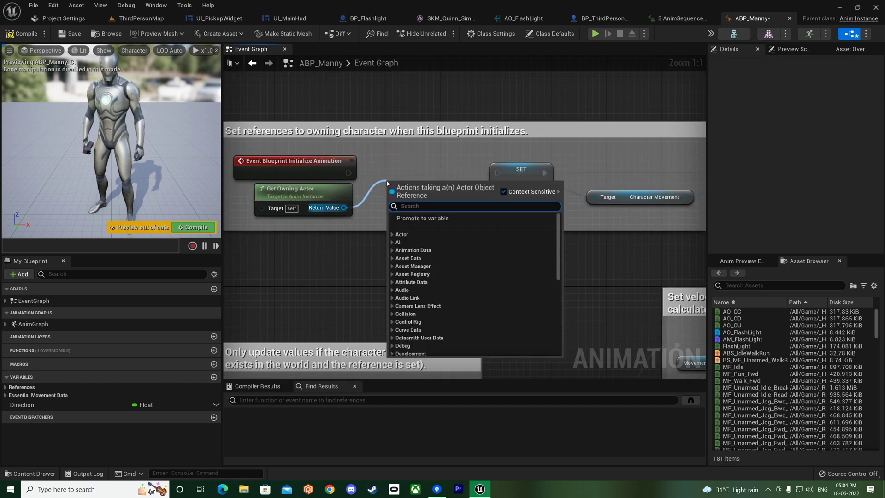
{"action": "type", "text": "cast t"}
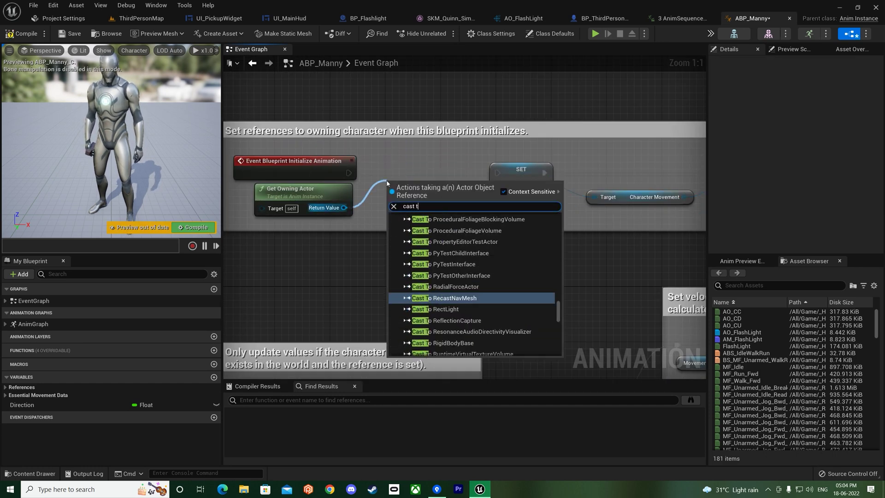
{"action": "type", "text": "o BP Third"}
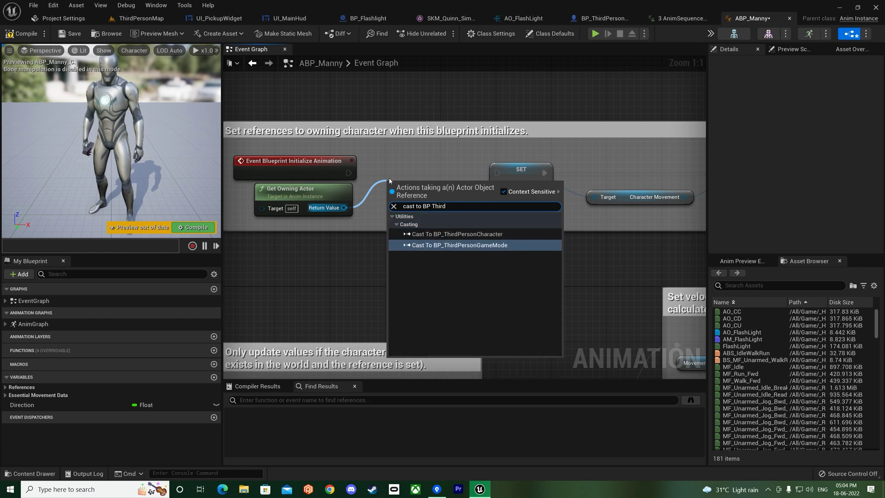
{"action": "left_click", "coordinate": [454, 233]}
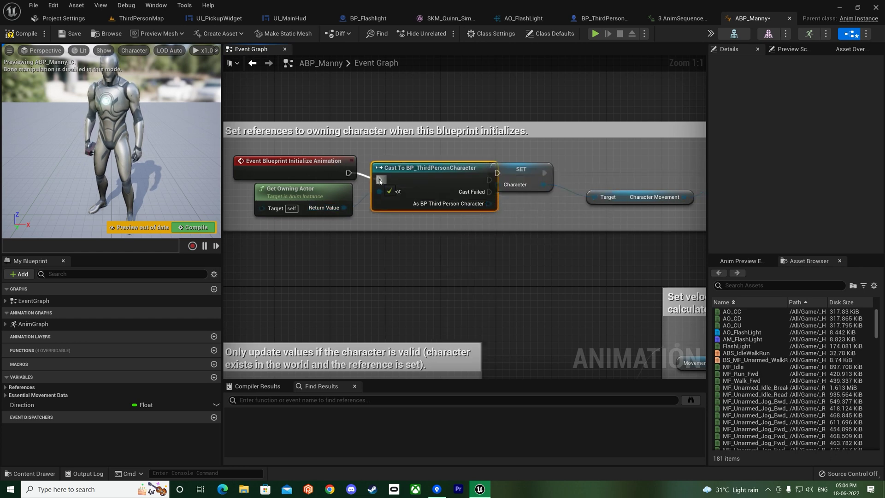
{"action": "left_click_drag", "start_coordinate": [429, 168], "coordinate": [423, 160]}
Retype the Character variable as BP Third Person Character and confirm the change.
{"action": "left_click", "coordinate": [521, 170]}
{"action": "left_click", "coordinate": [819, 102]}
{"action": "type", "text": "bp thi"}
{"action": "type", "text": "re"}
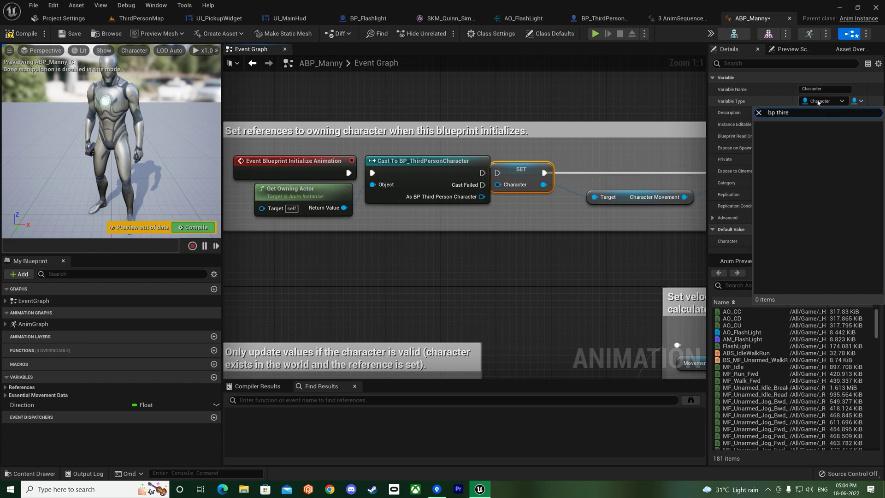
{"action": "mouse_move", "coordinate": [839, 134]}
{"action": "left_click", "coordinate": [752, 135]}
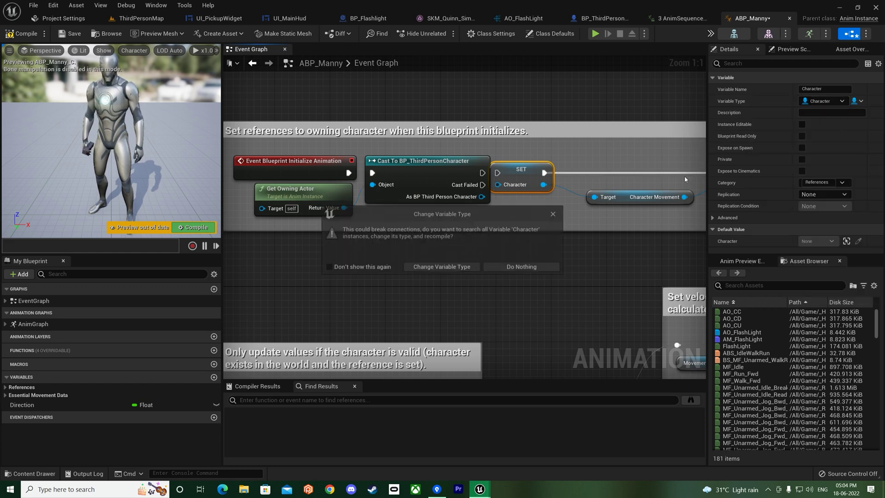
{"action": "left_click", "coordinate": [420, 267]}
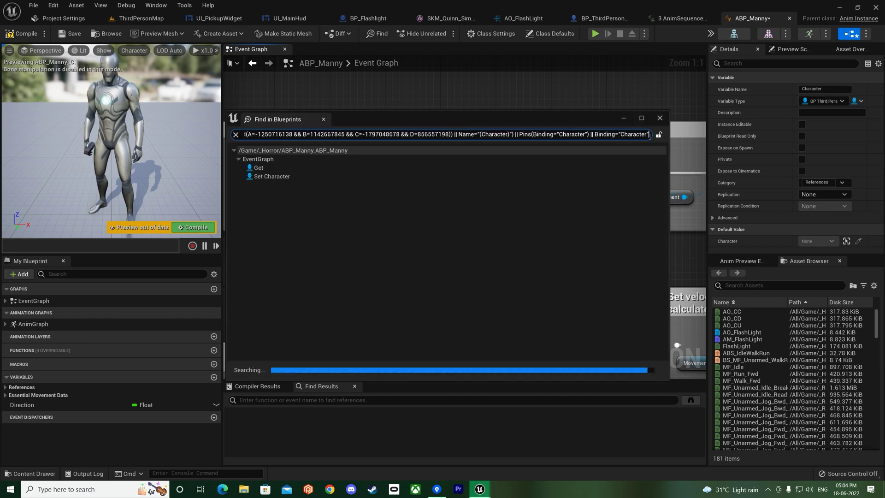
Wire the cast's As BP Third Person Character output into SET Character and compile.
{"action": "left_click_drag", "start_coordinate": [544, 172], "coordinate": [558, 172]}
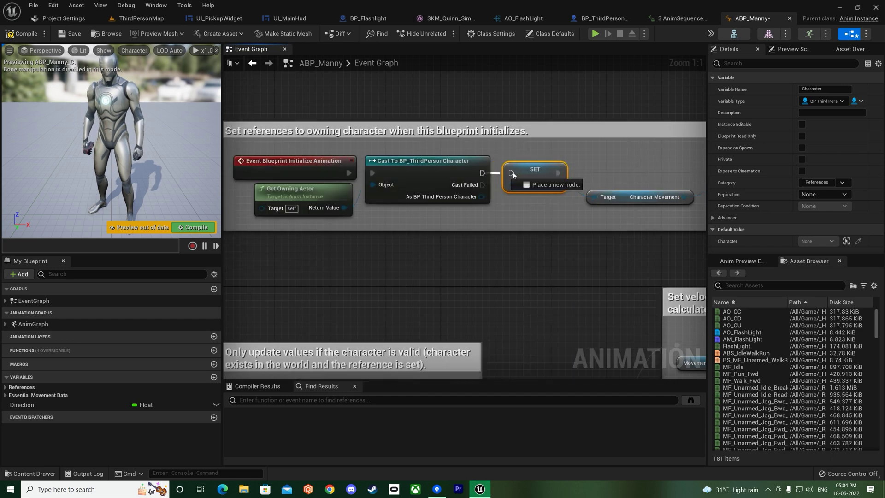
{"action": "left_click_drag", "start_coordinate": [482, 196], "coordinate": [512, 185]}
{"action": "scroll", "coordinate": [394, 258], "scroll_direction": "down", "scroll_amount": 4}
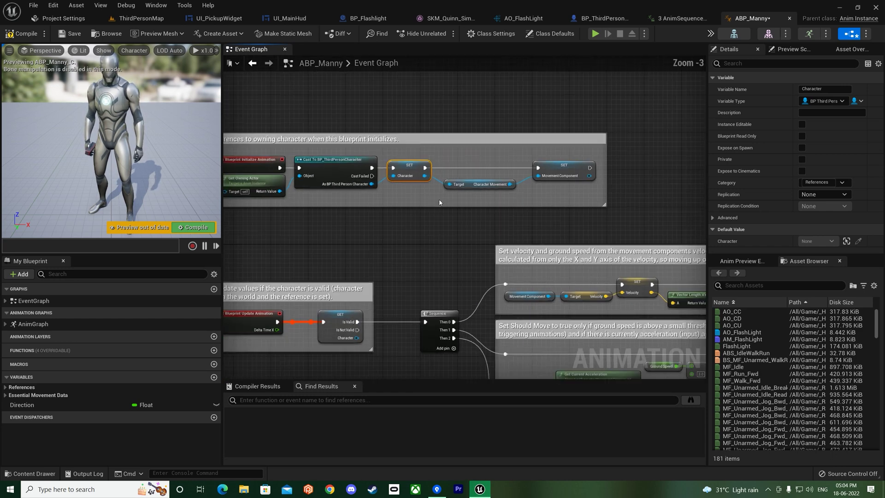
{"action": "left_click", "coordinate": [21, 34]}
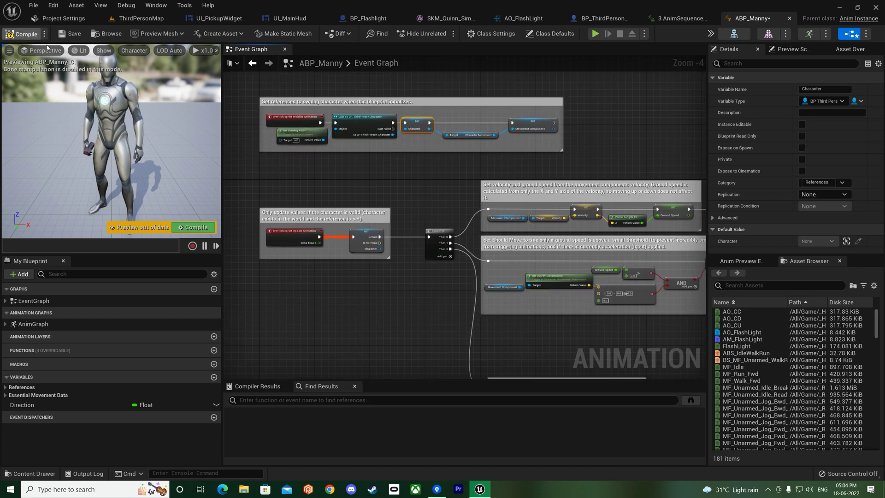
Add a Then 3 output to the Sequence and move the Is Falling section higher.
{"action": "right_click_drag", "start_coordinate": [508, 259], "coordinate": [565, 178]}
{"action": "right_click_drag", "start_coordinate": [415, 206], "coordinate": [434, 254]}
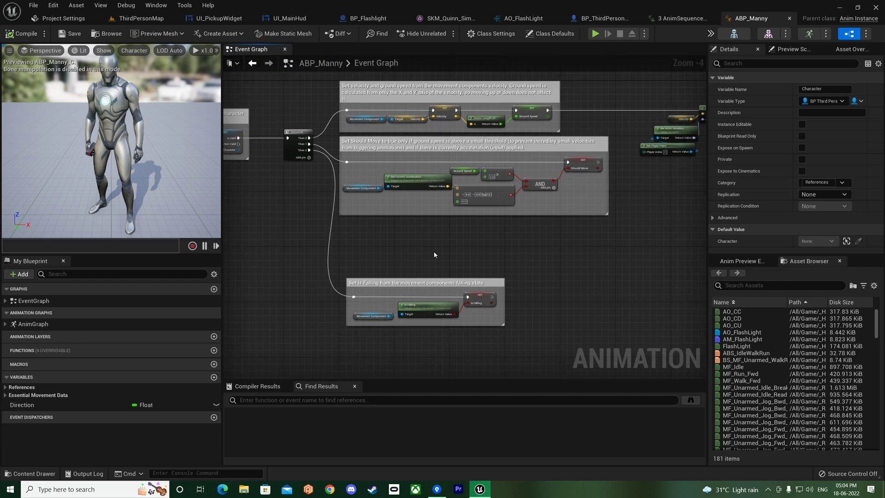
{"action": "right_click_drag", "start_coordinate": [305, 307], "coordinate": [301, 250]}
{"action": "right_click_drag", "start_coordinate": [299, 144], "coordinate": [354, 212]}
{"action": "left_click", "coordinate": [359, 167]}
{"action": "left_click_drag", "start_coordinate": [389, 260], "coordinate": [548, 337]}
{"action": "left_click_drag", "start_coordinate": [484, 291], "coordinate": [487, 236]}
{"action": "left_click", "coordinate": [369, 291]}
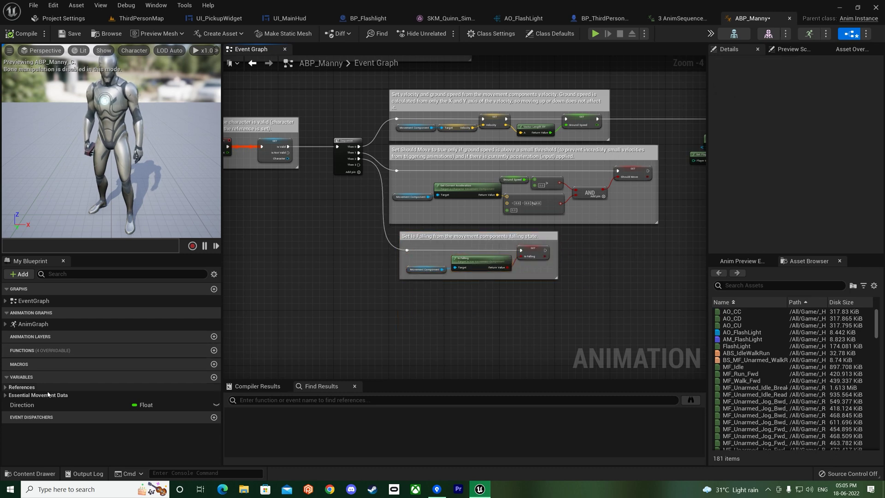
Drag the Character variable from References into the graph as a Get node.
{"action": "left_click", "coordinate": [6, 387]}
{"action": "left_click", "coordinate": [193, 397]}
{"action": "left_click_drag", "start_coordinate": [295, 334], "coordinate": [411, 304]}
{"action": "left_click", "coordinate": [325, 335]}
{"action": "scroll", "coordinate": [325, 335], "scroll_direction": "up", "scroll_amount": 3}
Convert the Character getter to a validated get and wire Sequence Then 3 into it.
{"action": "right_click", "coordinate": [426, 304]}
{"action": "left_click", "coordinate": [432, 294]}
{"action": "right_click", "coordinate": [398, 310]}
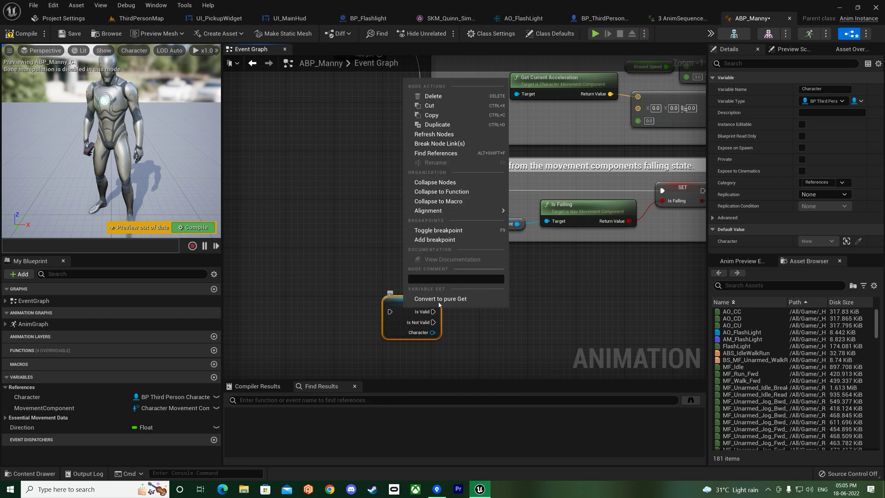
{"action": "left_click", "coordinate": [397, 311]}
{"action": "left_click_drag", "start_coordinate": [398, 310], "coordinate": [430, 298]}
{"action": "scroll", "coordinate": [361, 249], "scroll_direction": "down", "scroll_amount": 3}
{"action": "right_click_drag", "start_coordinate": [367, 158], "coordinate": [360, 192]}
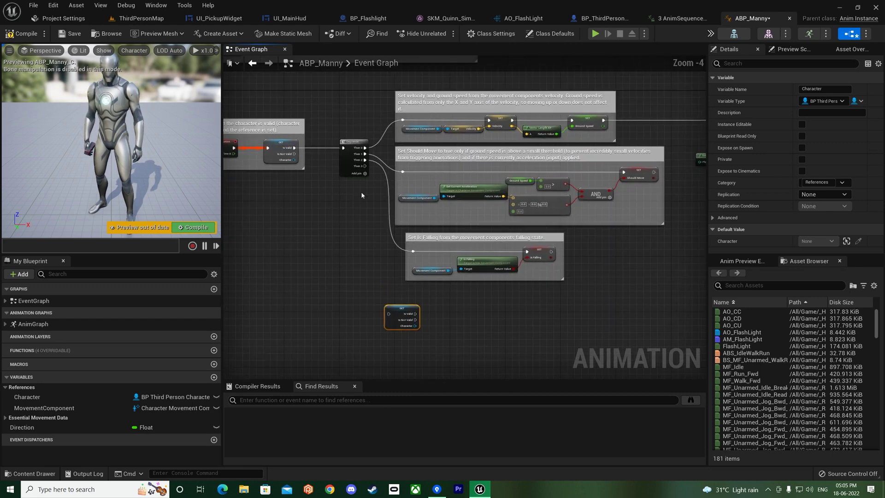
{"action": "scroll", "coordinate": [361, 190], "scroll_direction": "up", "scroll_amount": 2}
{"action": "left_click_drag", "start_coordinate": [366, 154], "coordinate": [403, 312]}
Convert the Character getter back to a pure get and place it below Is Falling.
{"action": "right_click", "coordinate": [412, 312]}
{"action": "left_click", "coordinate": [457, 336]}
{"action": "right_click", "coordinate": [412, 313]}
{"action": "left_click", "coordinate": [450, 302]}
{"action": "left_click_drag", "start_coordinate": [419, 303], "coordinate": [460, 324]}
{"action": "left_click", "coordinate": [492, 322]}
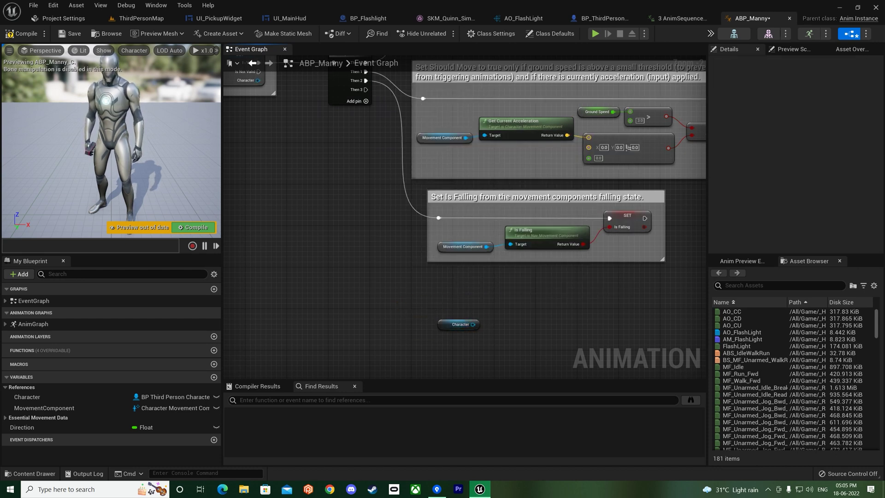
Search the Character pin's actions for 'flash', then view BP_ThirdPersonCharacter's Flashlight Graph.
{"action": "right_click_drag", "start_coordinate": [490, 325], "coordinate": [418, 313]}
{"action": "left_click_drag", "start_coordinate": [402, 313], "coordinate": [430, 295]}
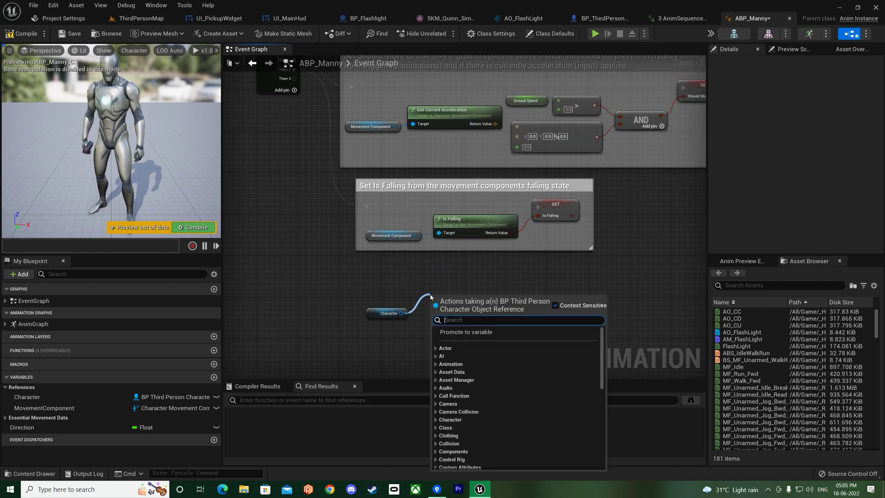
{"action": "type", "text": "flash"}
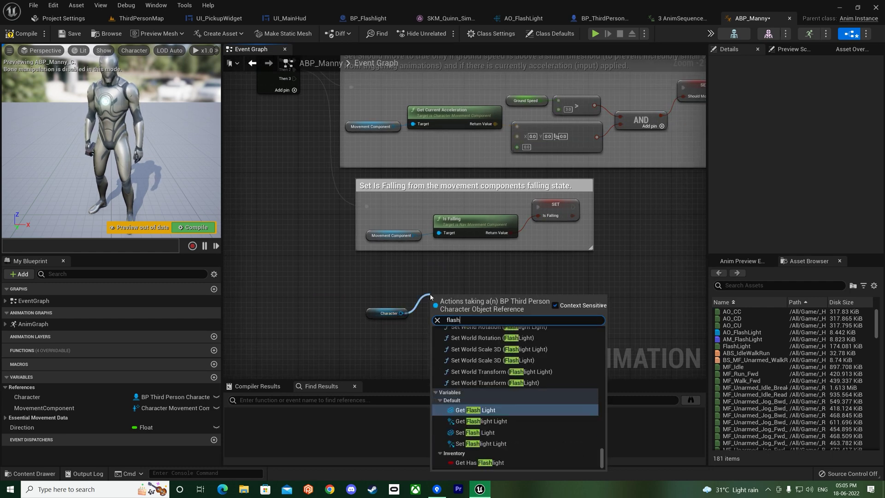
{"action": "scroll", "coordinate": [479, 424], "scroll_direction": "down", "scroll_amount": 1}
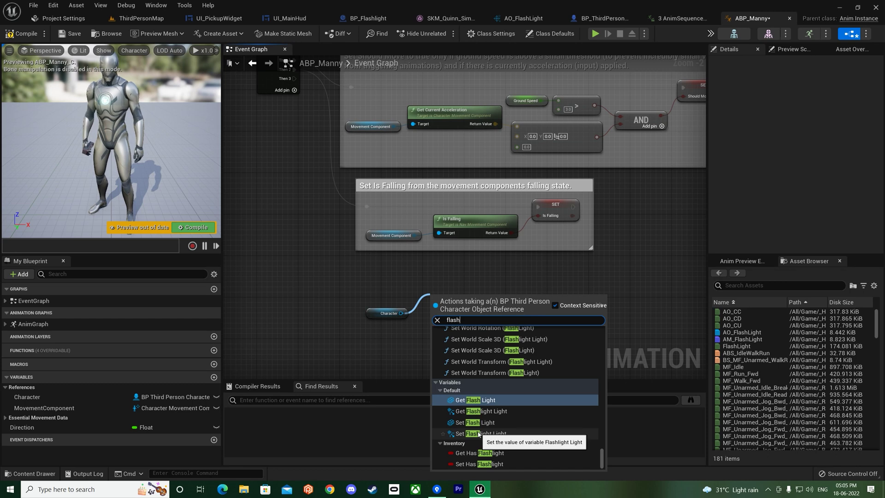
{"action": "left_click", "coordinate": [357, 282]}
{"action": "left_click", "coordinate": [604, 18]}
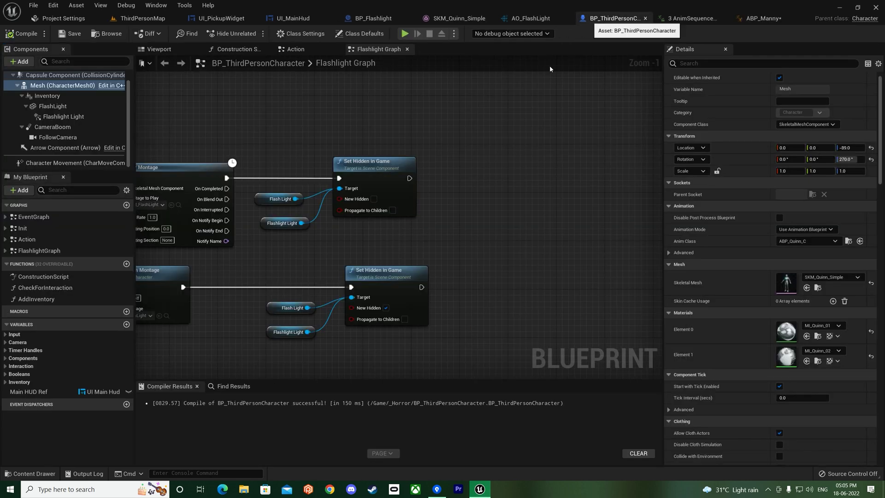
Duplicate the bUsingGamePad Boolean with Ctrl+W and name the copy bUsingFlashlight.
{"action": "scroll", "coordinate": [316, 249], "scroll_direction": "down", "scroll_amount": 2}
{"action": "right_click_drag", "start_coordinate": [316, 249], "coordinate": [456, 256]}
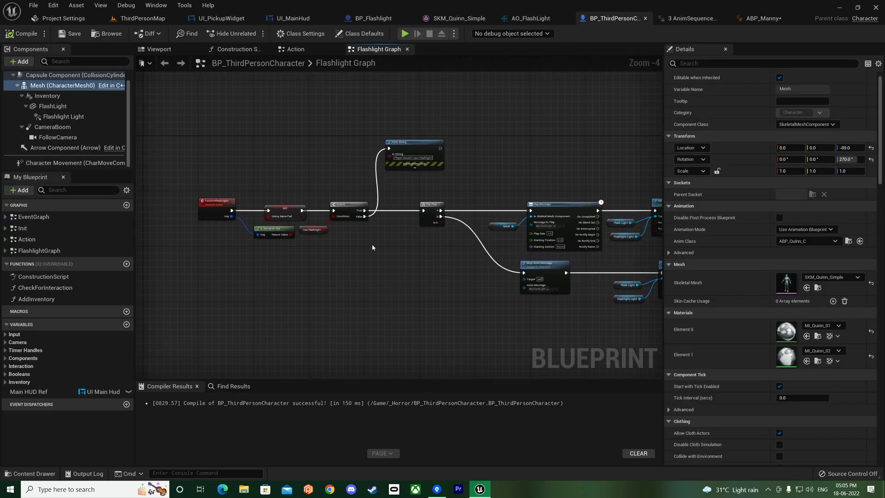
{"action": "scroll", "coordinate": [237, 230], "scroll_direction": "up", "scroll_amount": 3}
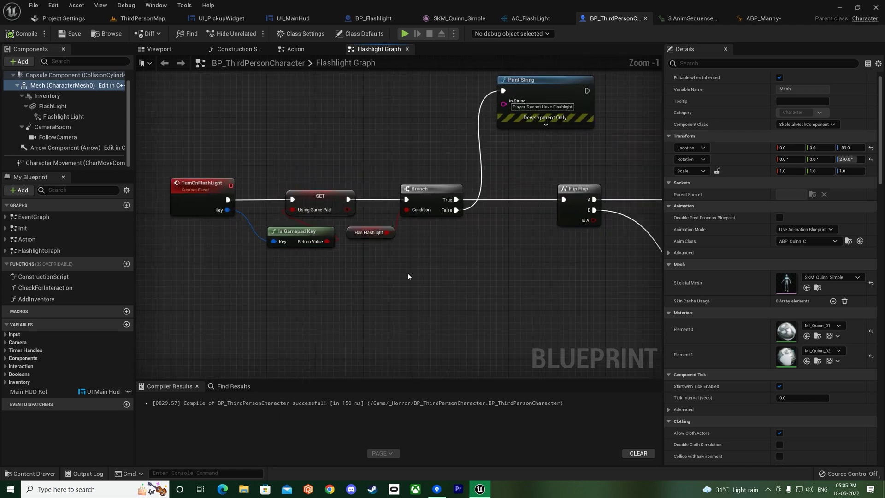
{"action": "right_click_drag", "start_coordinate": [481, 284], "coordinate": [373, 330]}
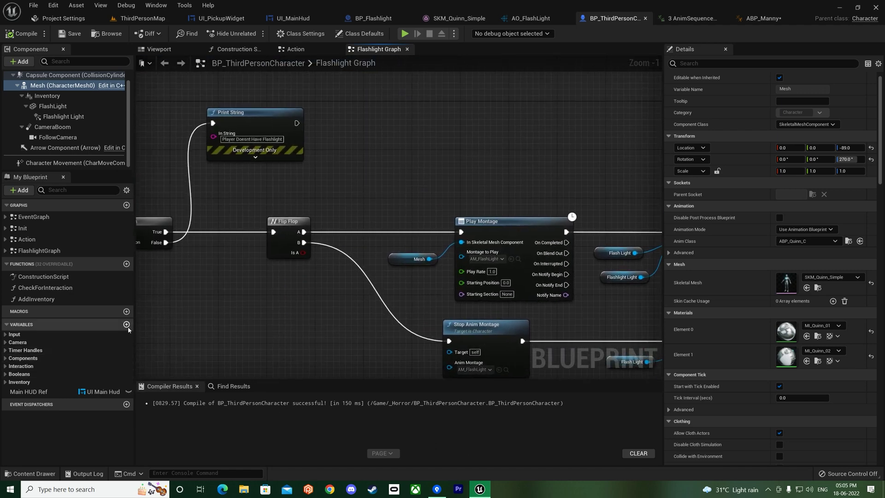
{"action": "left_click", "coordinate": [31, 374]}
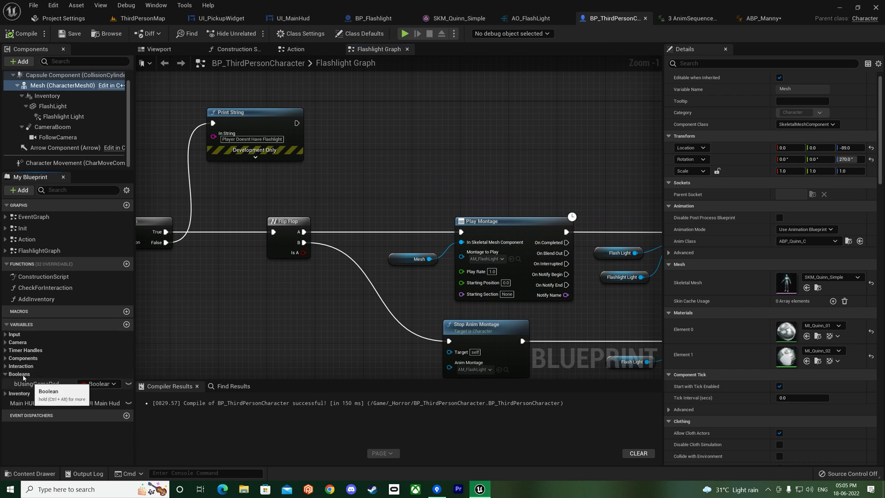
{"action": "left_click", "coordinate": [6, 374]}
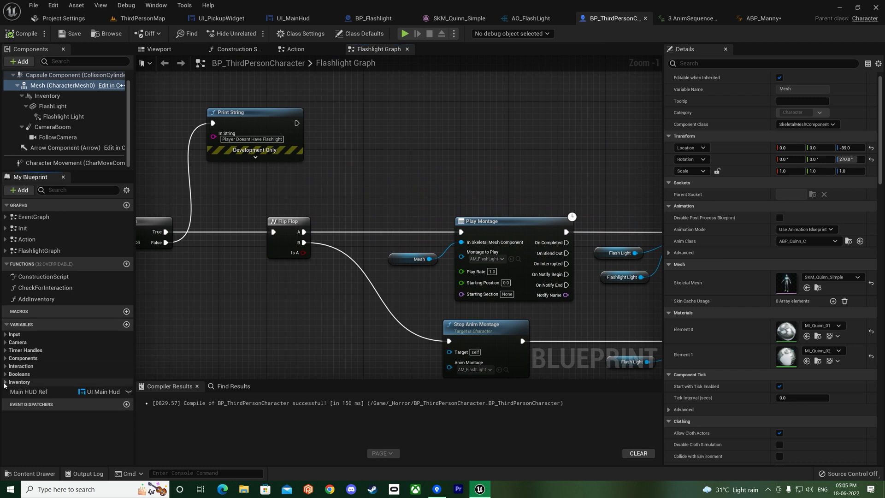
{"action": "left_click", "coordinate": [6, 382]}
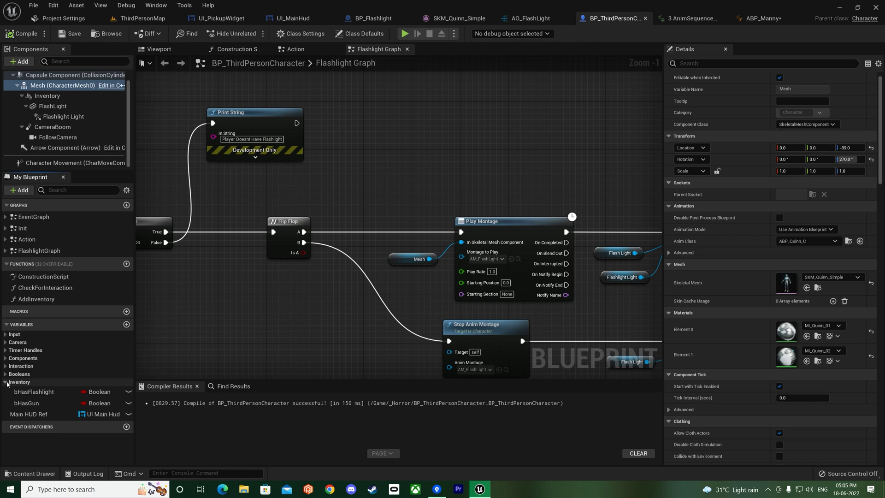
{"action": "left_click", "coordinate": [7, 382]}
{"action": "left_click", "coordinate": [19, 374]}
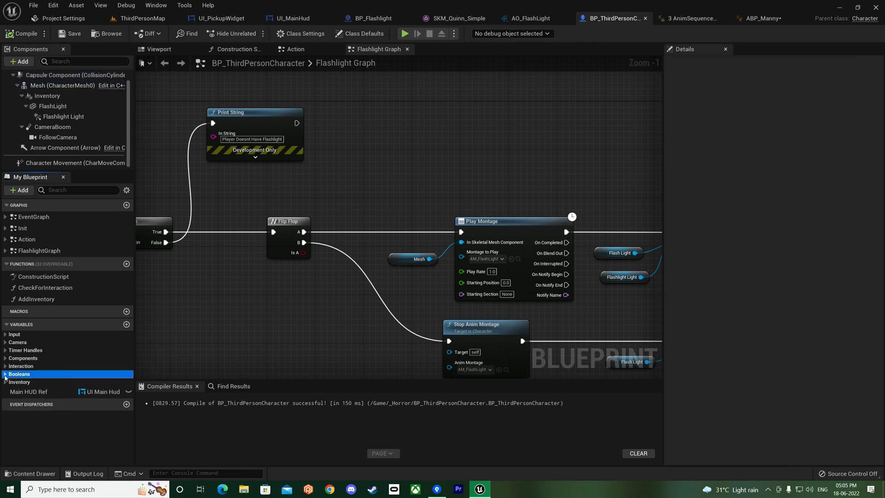
{"action": "left_click", "coordinate": [23, 383]}
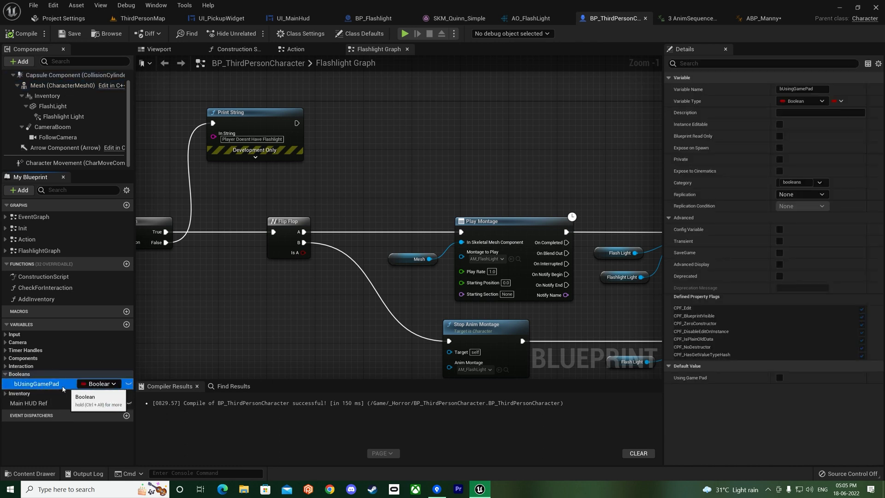
{"action": "key", "text": "ctrl+w"}
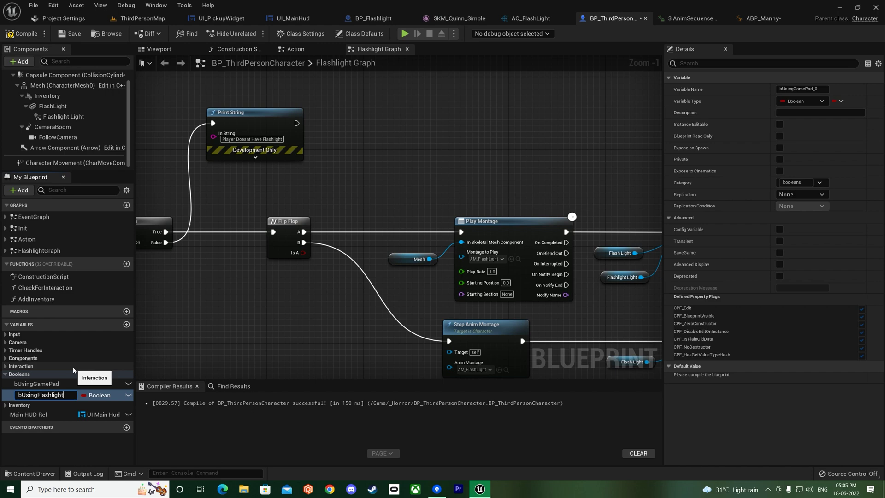
{"action": "key", "text": "Return"}
Set bUsingFlashlight true after Flip Flop A and false after B, then compile and save.
{"action": "left_click_drag", "start_coordinate": [39, 395], "coordinate": [303, 230], "text": "ctrl"}
{"action": "left_click_drag", "start_coordinate": [400, 236], "coordinate": [390, 231]}
{"action": "left_click", "coordinate": [401, 242]}
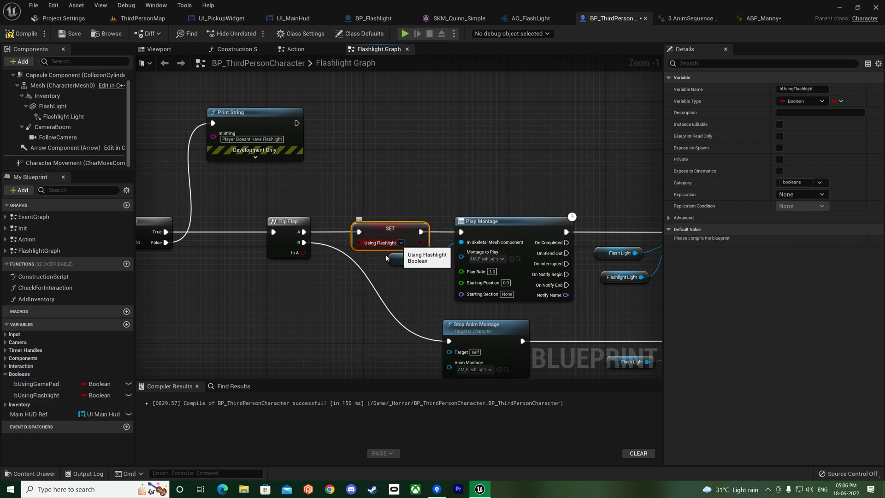
{"action": "left_click_drag", "start_coordinate": [29, 397], "coordinate": [303, 243]}
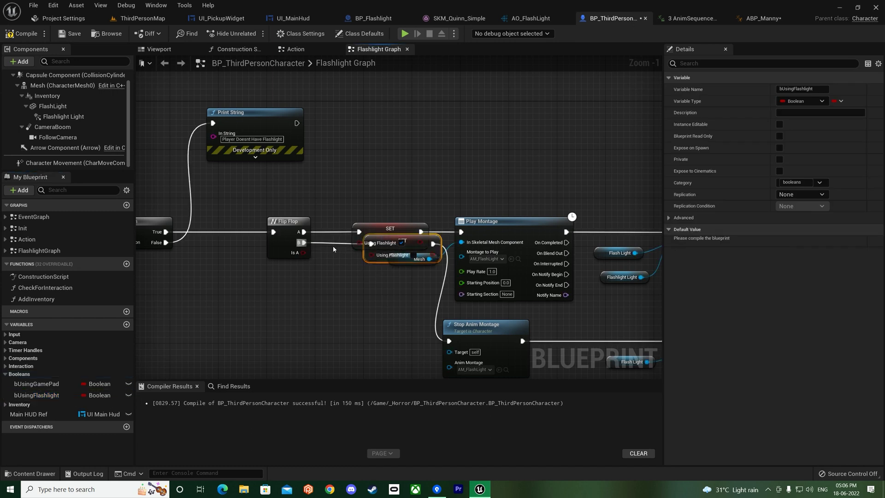
{"action": "left_click_drag", "start_coordinate": [432, 254], "coordinate": [386, 292]}
{"action": "left_click_drag", "start_coordinate": [371, 255], "coordinate": [345, 348]}
{"action": "scroll", "coordinate": [274, 272], "scroll_direction": "down", "scroll_amount": 2}
{"action": "left_click", "coordinate": [21, 33]}
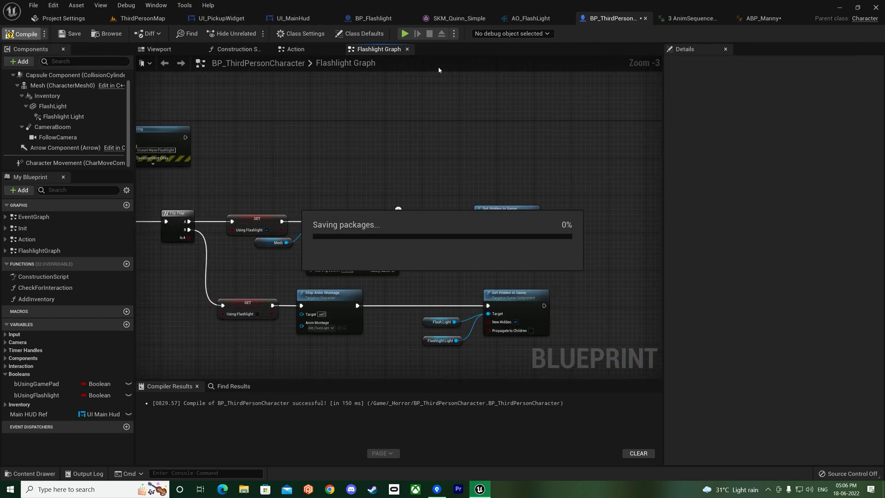
Promote Character's Using Flashlight to a variable, SET it from Then 3, and compile.
{"action": "left_click", "coordinate": [760, 18]}
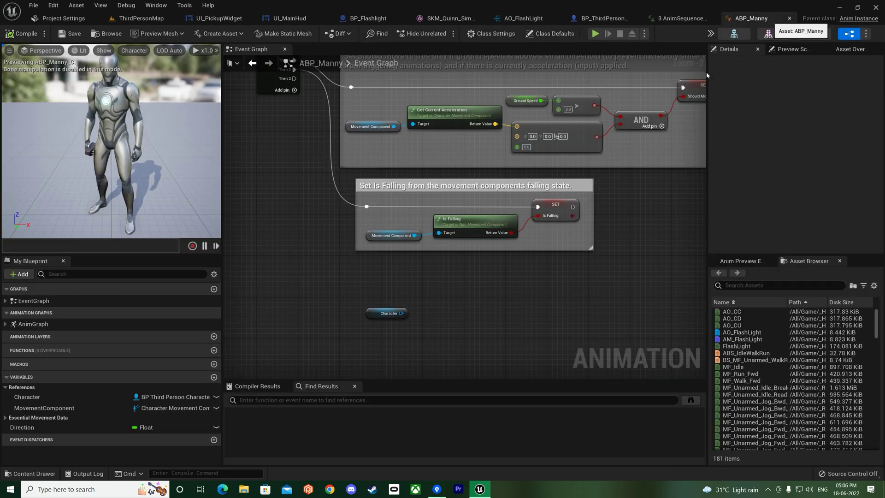
{"action": "left_click_drag", "start_coordinate": [401, 313], "coordinate": [425, 315]}
{"action": "type", "text": "using"}
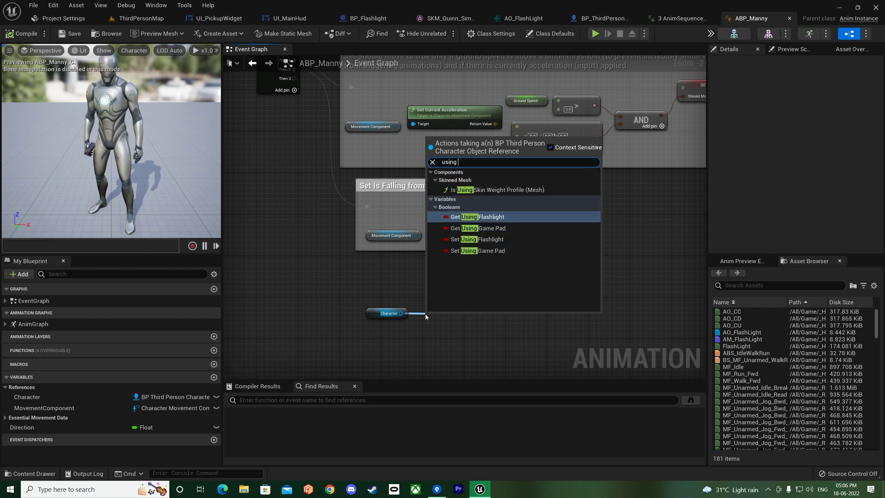
{"action": "key", "text": "Return"}
{"action": "right_click", "coordinate": [487, 319]}
{"action": "left_click", "coordinate": [506, 336]}
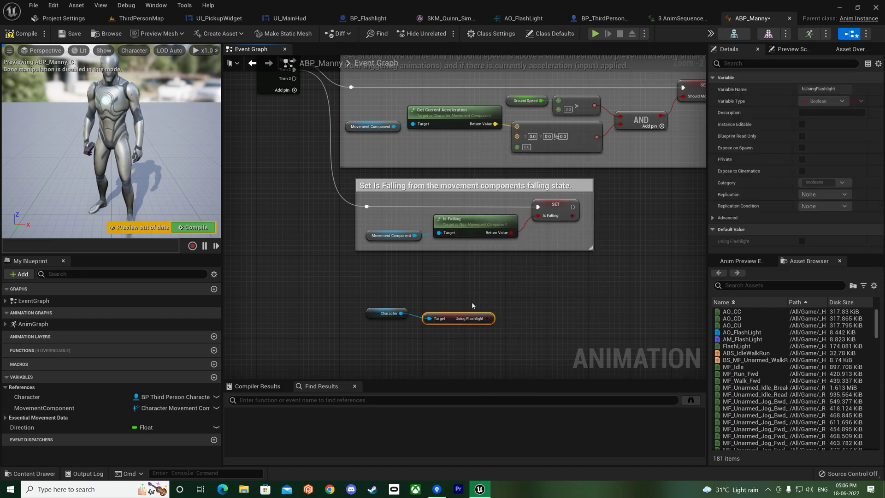
{"action": "left_click_drag", "start_coordinate": [294, 79], "coordinate": [587, 343]}
{"action": "left_click_drag", "start_coordinate": [585, 321], "coordinate": [380, 330]}
{"action": "left_click", "coordinate": [366, 303]}
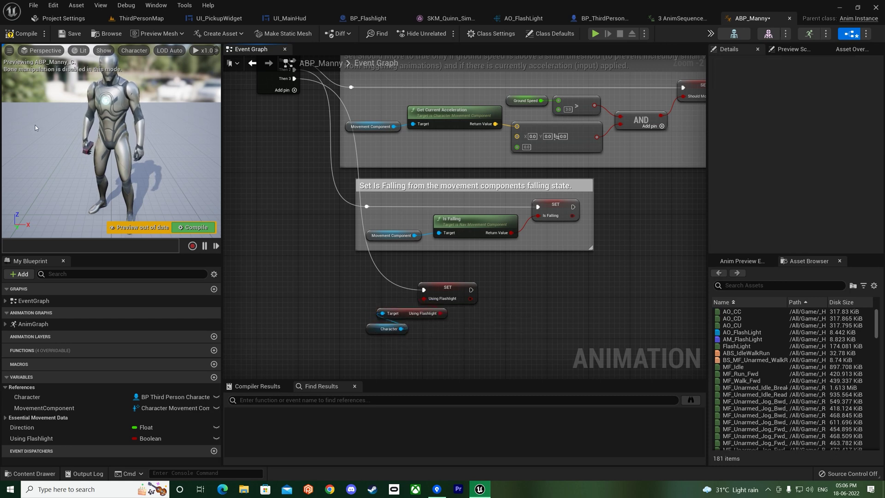
{"action": "left_click", "coordinate": [25, 39]}
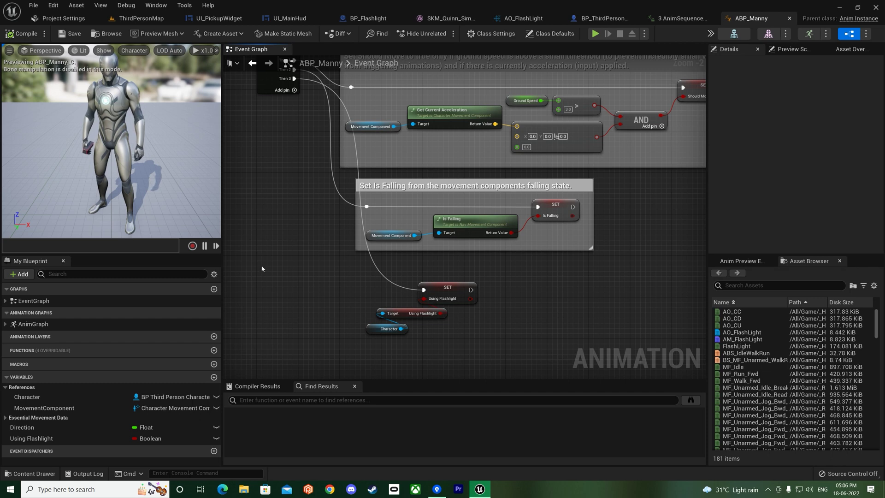
Open ABP_Manny's AnimGraph at the Equipment Blend Cache and DefaultSlot nodes.
{"action": "double_click", "coordinate": [73, 324]}
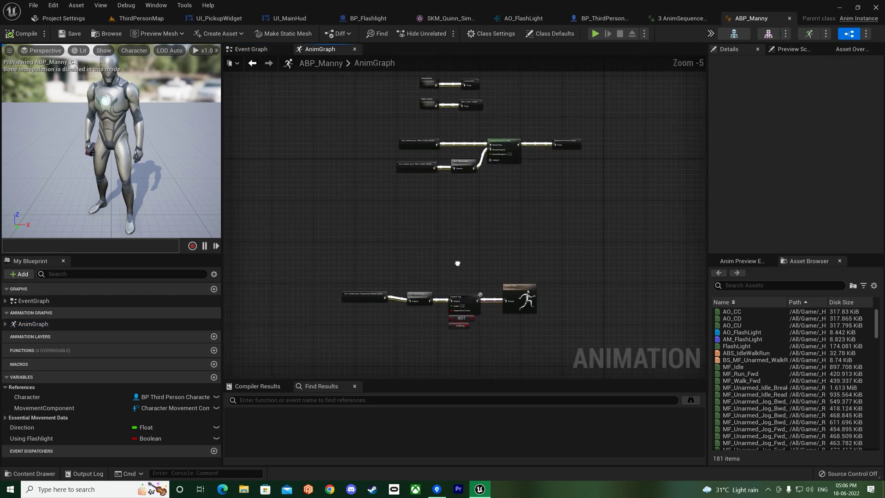
{"action": "scroll", "coordinate": [471, 276], "scroll_direction": "up", "scroll_amount": 5}
{"action": "scroll", "coordinate": [417, 203], "scroll_direction": "down", "scroll_amount": 2}
{"action": "right_click_drag", "start_coordinate": [417, 203], "coordinate": [564, 222]}
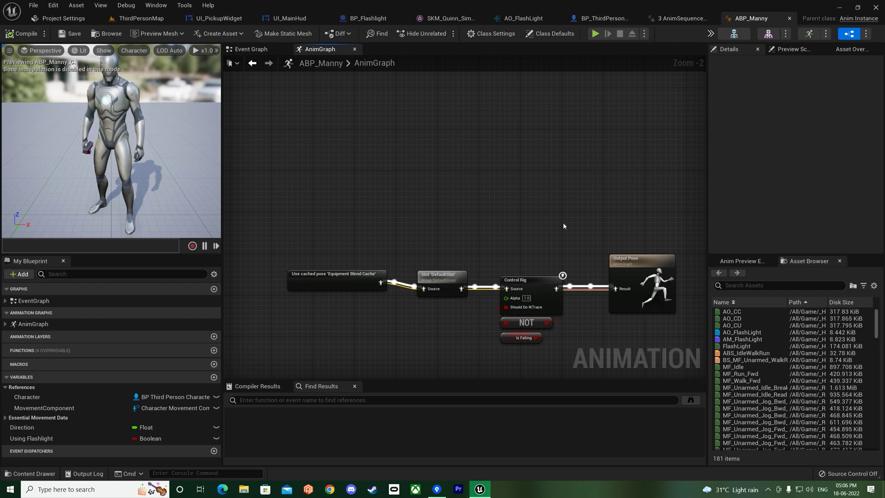
{"action": "right_click_drag", "start_coordinate": [558, 227], "coordinate": [560, 174]}
{"action": "right_click_drag", "start_coordinate": [466, 177], "coordinate": [471, 209]}
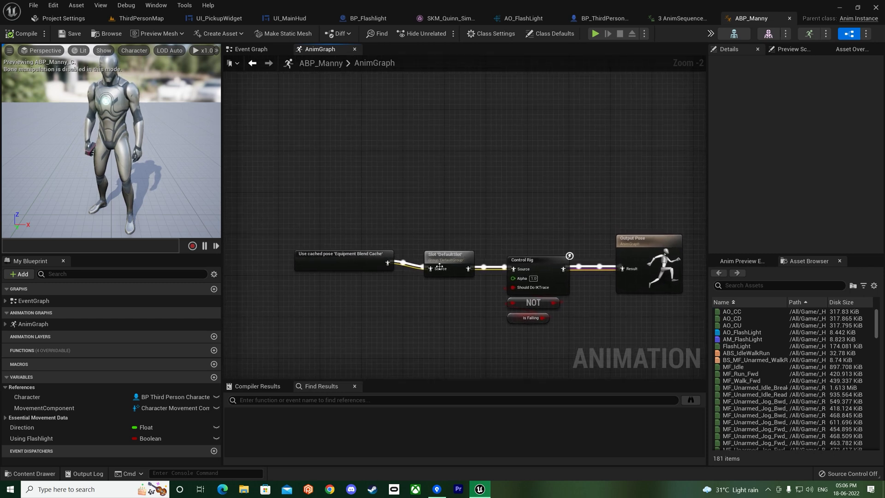
Break the Equipment Blend Cache link to Slot 'DefaultSlot' and move the node near the Equipment slot.
{"action": "left_click", "coordinate": [389, 264], "text": "alt"}
{"action": "left_click_drag", "start_coordinate": [360, 265], "coordinate": [296, 265]}
{"action": "right_click_drag", "start_coordinate": [326, 280], "coordinate": [460, 278]}
{"action": "left_click_drag", "start_coordinate": [423, 260], "coordinate": [367, 176]}
{"action": "right_click_drag", "start_coordinate": [431, 202], "coordinate": [328, 316]}
{"action": "scroll", "coordinate": [328, 316], "scroll_direction": "down", "scroll_amount": 2}
{"action": "left_click_drag", "start_coordinate": [281, 298], "coordinate": [422, 243]}
{"action": "scroll", "coordinate": [471, 247], "scroll_direction": "up", "scroll_amount": 4}
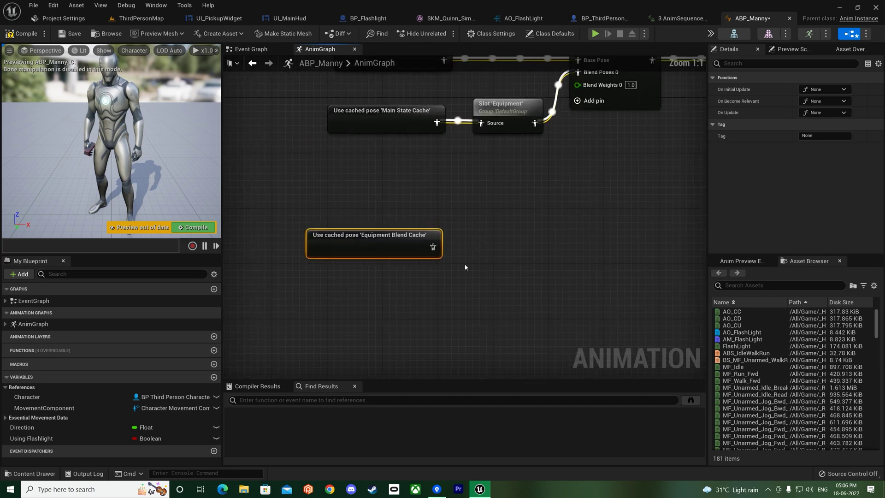
{"action": "right_click_drag", "start_coordinate": [466, 266], "coordinate": [430, 254]}
Copy and paste the Equipment Blend Cache node, placing the duplicate beneath the original.
{"action": "key", "text": "ctrl+c"}
{"action": "key", "text": "ctrl+v"}
{"action": "left_click_drag", "start_coordinate": [356, 280], "coordinate": [316, 287]}
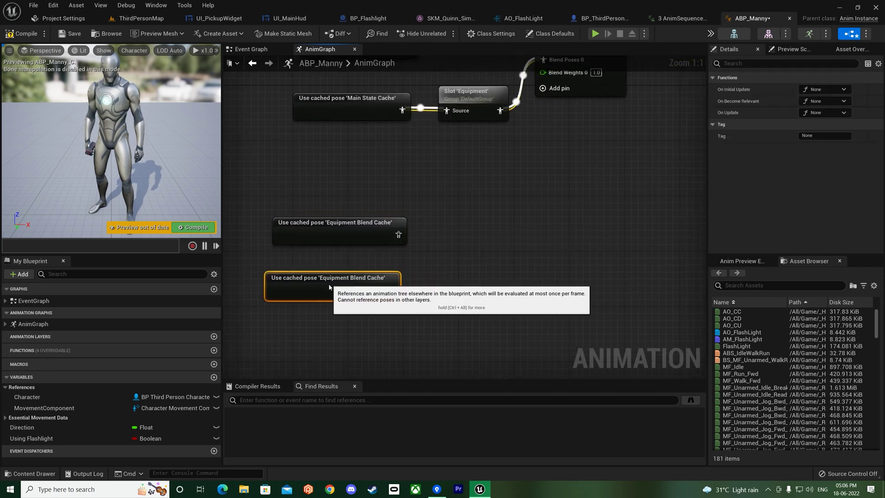
{"action": "left_click", "coordinate": [433, 271]}
{"action": "right_click_drag", "start_coordinate": [434, 271], "coordinate": [393, 263]}
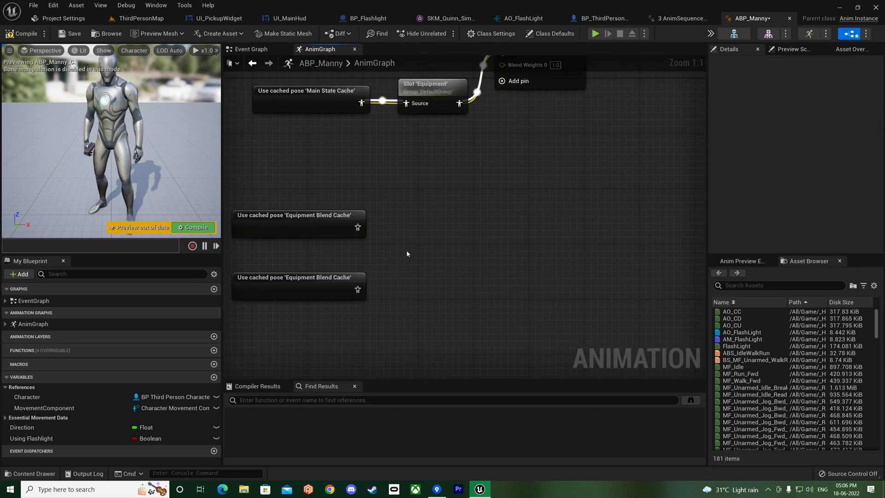
{"action": "right_click", "coordinate": [427, 239]}
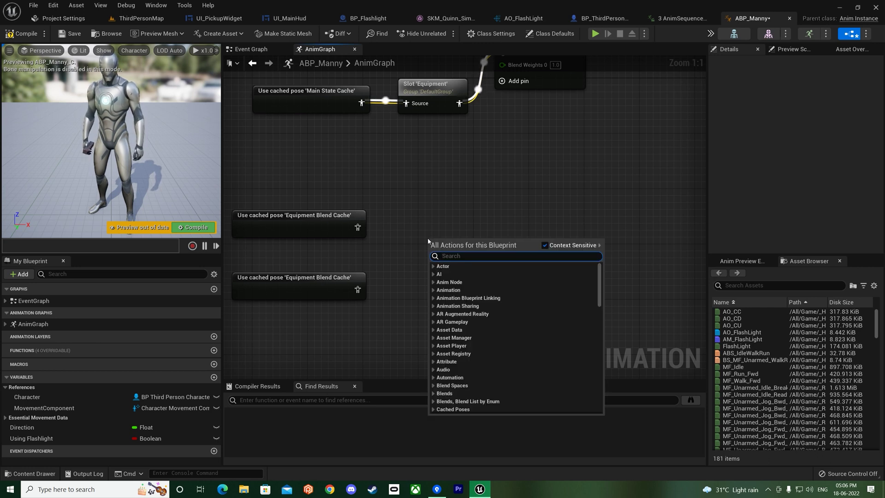
Add a Blend Poses by bool node and place an AO_FlashLight aim offset player beside it.
{"action": "type", "text": "ble"}
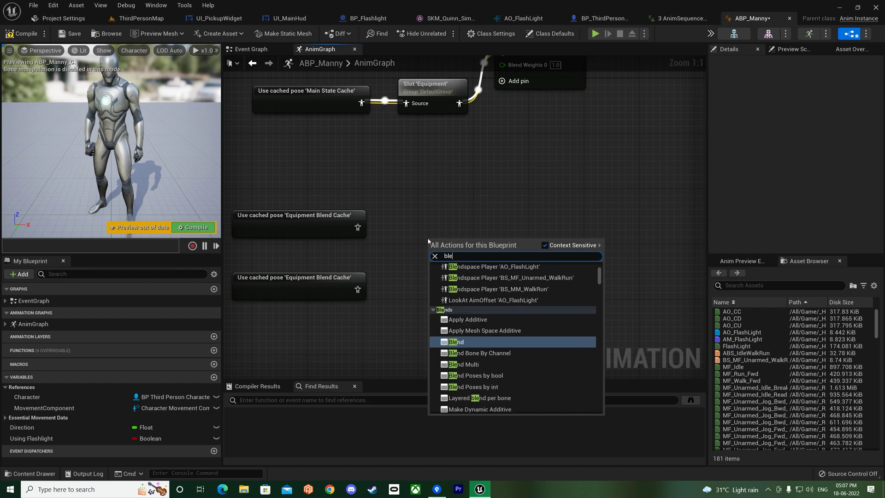
{"action": "type", "text": "nd by pos"}
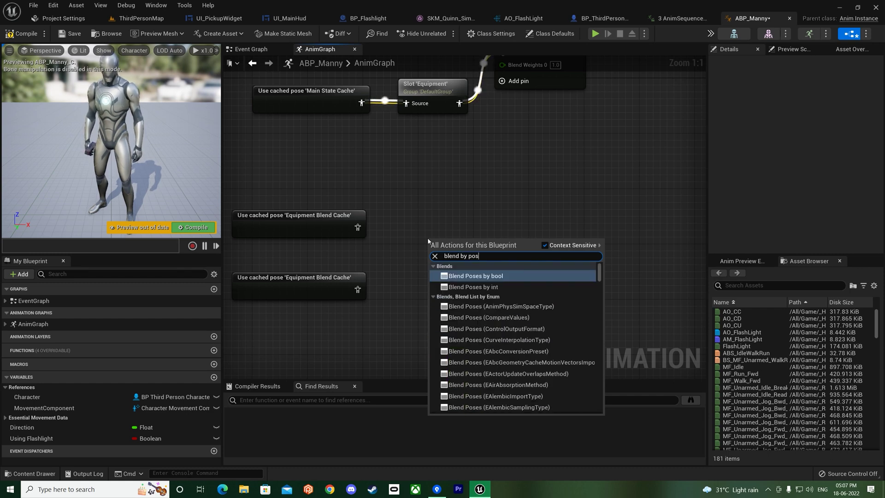
{"action": "key", "text": "Return"}
{"action": "left_click_drag", "start_coordinate": [459, 247], "coordinate": [486, 233]}
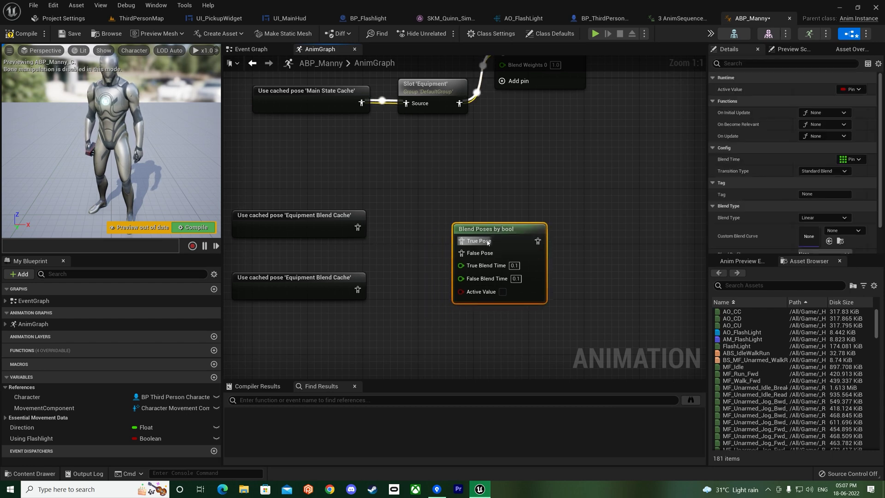
{"action": "left_click_drag", "start_coordinate": [488, 242], "coordinate": [536, 234]}
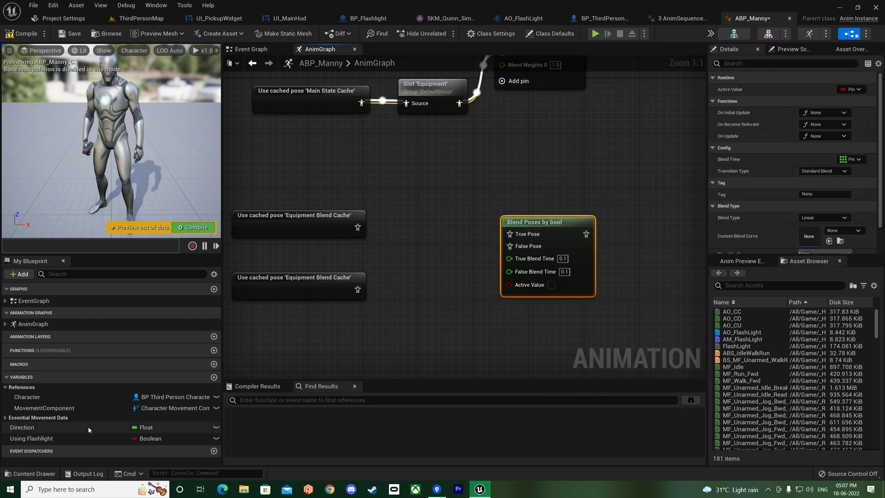
{"action": "left_click_drag", "start_coordinate": [742, 332], "coordinate": [358, 228]}
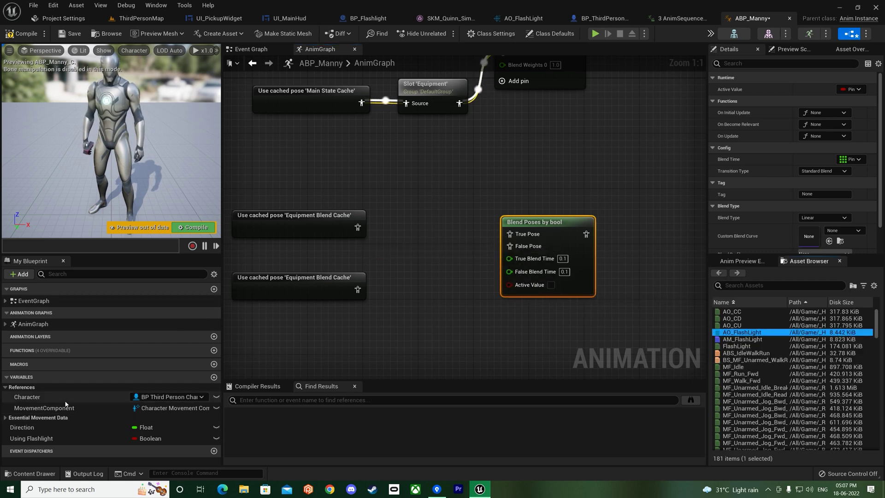
{"action": "left_click_drag", "start_coordinate": [750, 333], "coordinate": [418, 235]}
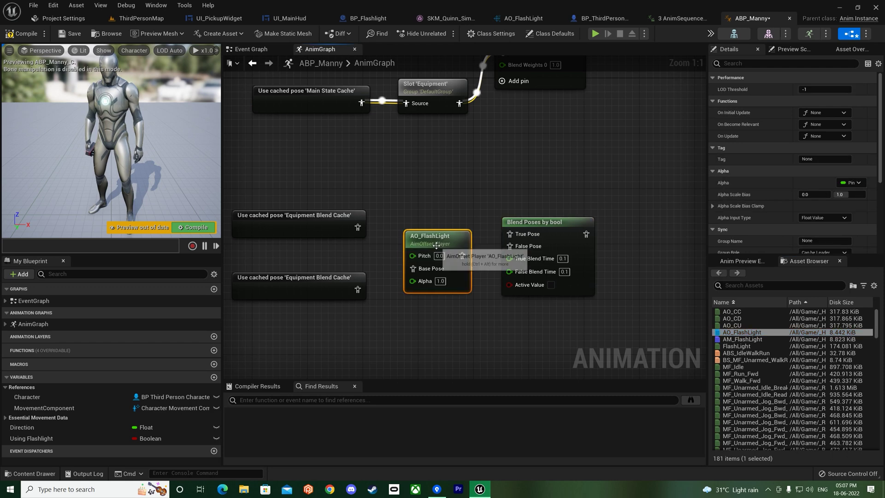
Wire Equipment Blend Cache into Base Pose, AO_FlashLight into True Pose, and the second cache into False Pose.
{"action": "left_click_drag", "start_coordinate": [358, 227], "coordinate": [340, 232]}
{"action": "left_click_drag", "start_coordinate": [469, 229], "coordinate": [509, 234]}
{"action": "left_click", "coordinate": [571, 227]}
{"action": "left_click_drag", "start_coordinate": [572, 228], "coordinate": [606, 227]}
{"action": "left_click_drag", "start_coordinate": [295, 277], "coordinate": [357, 298]}
{"action": "left_click_drag", "start_coordinate": [420, 310], "coordinate": [580, 222]}
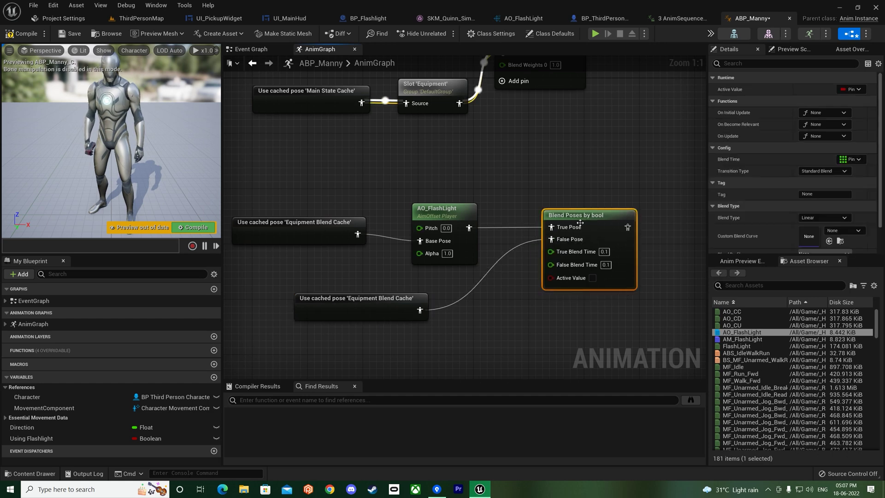
Save the blend output as a new cached pose named FlashlightAO.
{"action": "right_click_drag", "start_coordinate": [499, 263], "coordinate": [363, 260]}
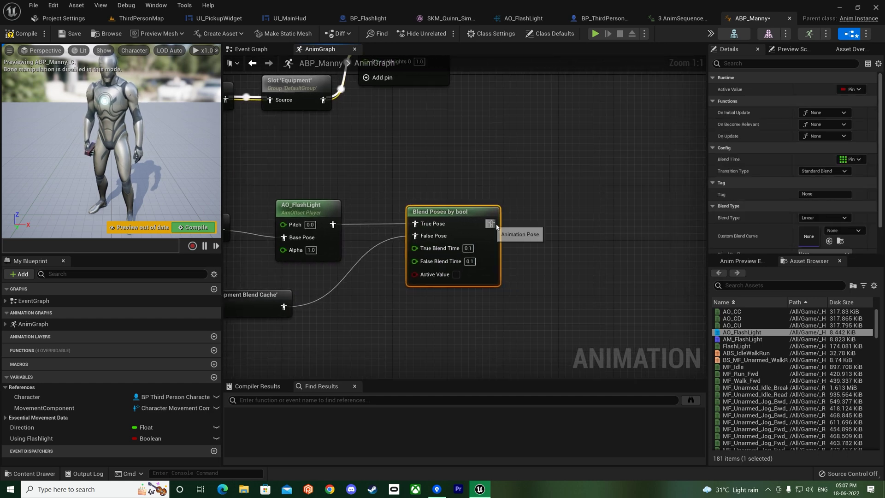
{"action": "left_click_drag", "start_coordinate": [490, 224], "coordinate": [556, 228]}
{"action": "type", "text": "cach"}
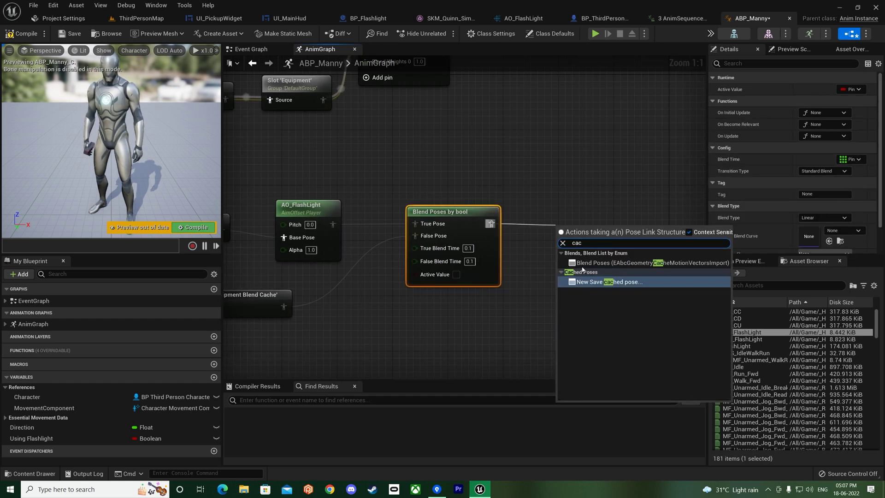
{"action": "left_click", "coordinate": [595, 281]}
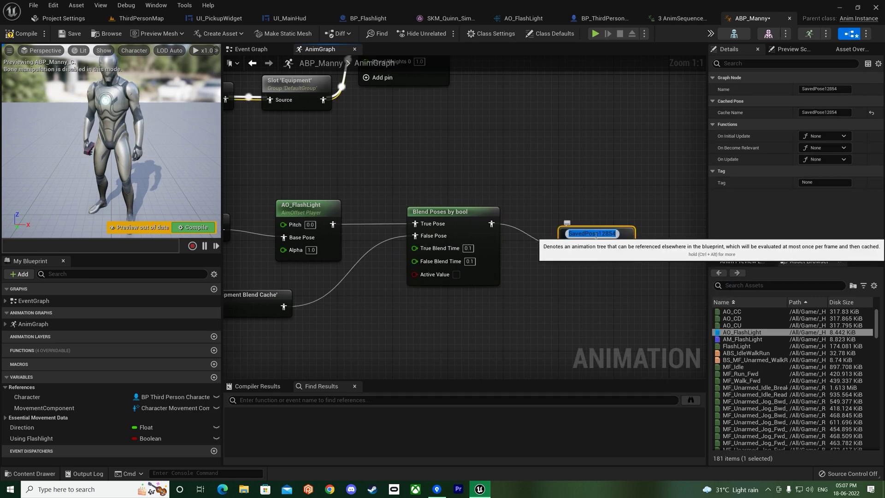
{"action": "type", "text": "FlashlightA"}
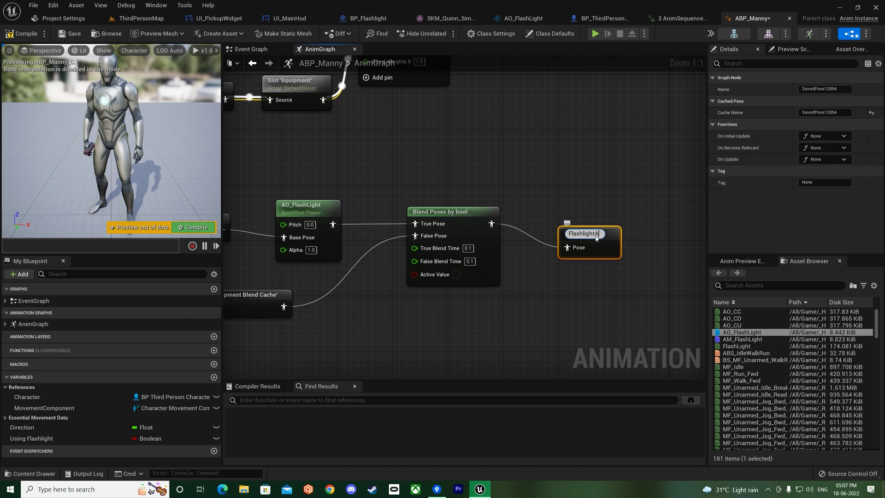
{"action": "key", "text": "Return"}
Search the graph actions for the flashlight pose, then close the list without adding anything.
{"action": "right_click_drag", "start_coordinate": [357, 376], "coordinate": [589, 228]}
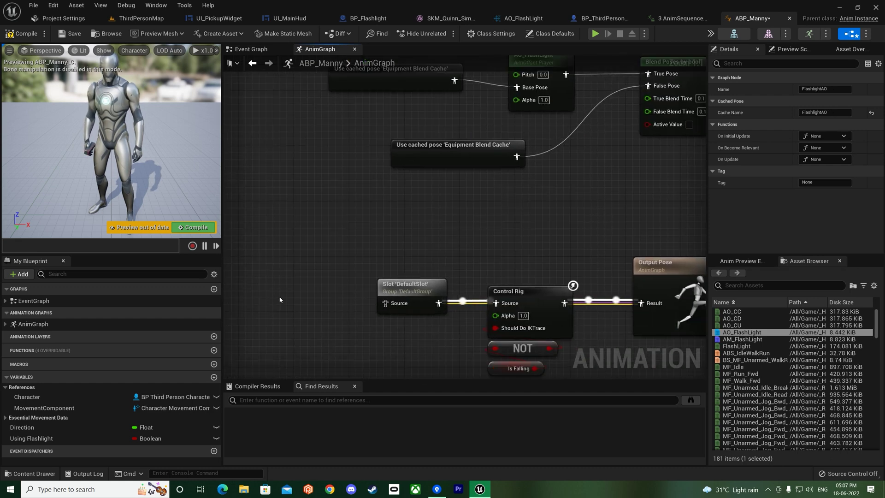
{"action": "right_click", "coordinate": [280, 300]}
{"action": "type", "text": "flash liog"}
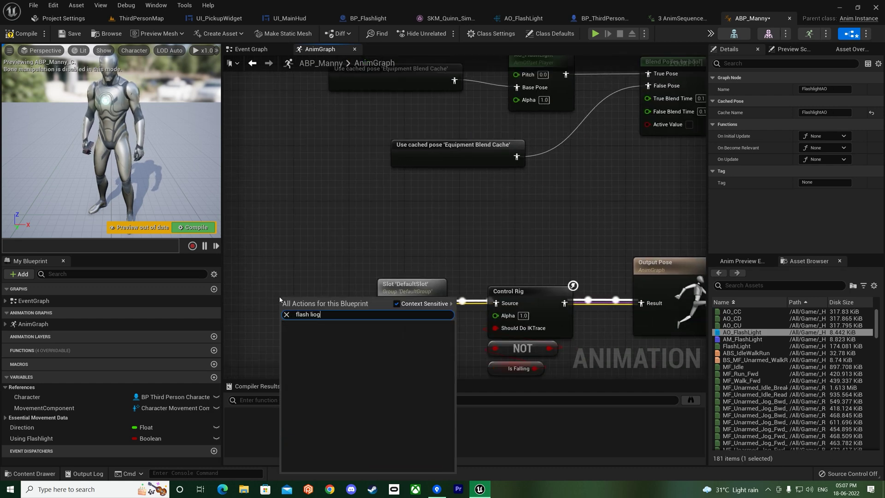
{"action": "type", "text": "ht"}
{"action": "key", "text": "BackSpace"}
{"action": "key", "text": "BackSpace"}
{"action": "key", "text": "BackSpace"}
{"action": "key", "text": "BackSpace"}
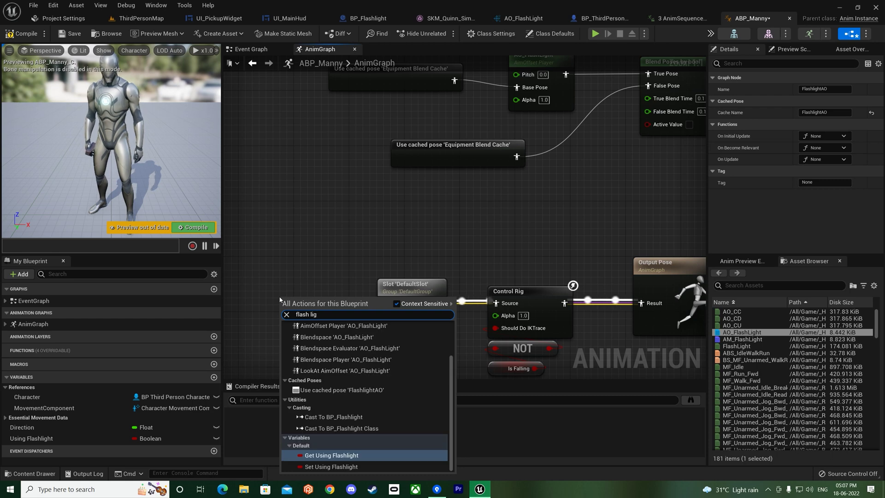
{"action": "type", "text": "ght Al"}
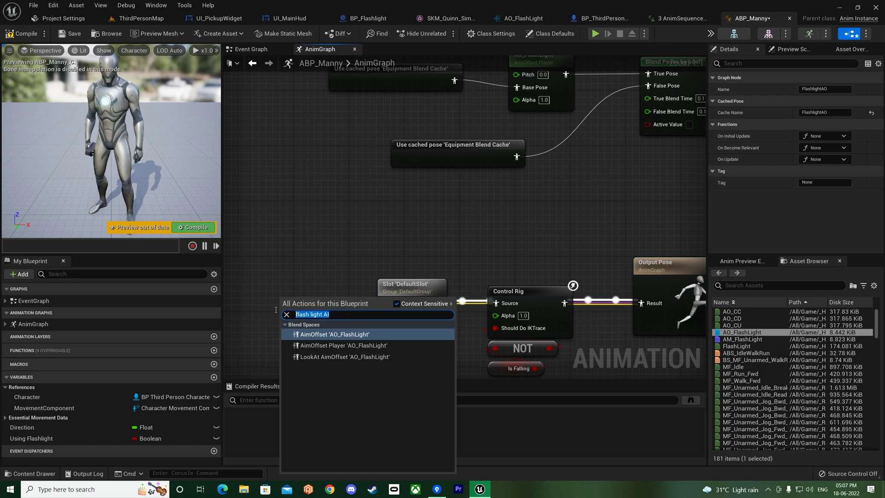
{"action": "left_click", "coordinate": [315, 266]}
Add a Use cached pose 'FlashlightAO' node and connect it to DefaultSlot's Source pin.
{"action": "right_click_drag", "start_coordinate": [437, 231], "coordinate": [281, 304]}
{"action": "left_click", "coordinate": [662, 171]}
{"action": "right_click_drag", "start_coordinate": [487, 261], "coordinate": [646, 191]}
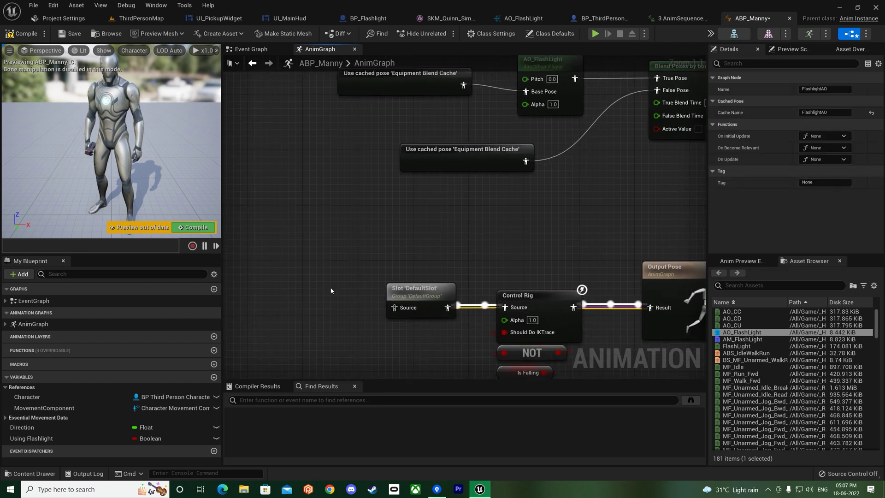
{"action": "right_click", "coordinate": [304, 288]}
{"action": "type", "text": "use cache"}
{"action": "left_click", "coordinate": [369, 336]}
{"action": "mouse_move", "coordinate": [406, 308]}
{"action": "left_mouse_down"}
{"action": "mouse_move", "coordinate": [333, 308]}
{"action": "mouse_move", "coordinate": [401, 309]}
{"action": "left_mouse_up"}
{"action": "right_click_drag", "start_coordinate": [473, 242], "coordinate": [400, 292]}
Tidy the two Equipment Blend Cache nodes and frame the whole flashlight blend chain.
{"action": "scroll", "coordinate": [400, 291], "scroll_direction": "down", "scroll_amount": 1}
{"action": "left_click_drag", "start_coordinate": [422, 222], "coordinate": [380, 227]}
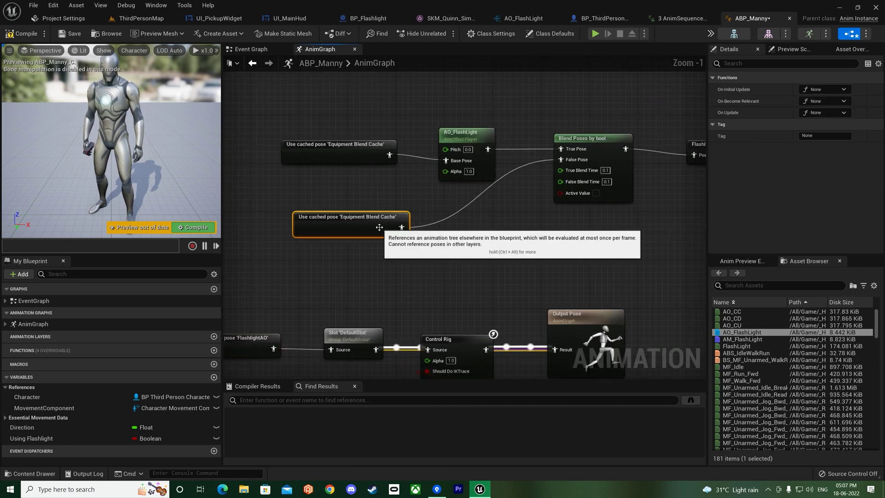
{"action": "left_click_drag", "start_coordinate": [355, 162], "coordinate": [343, 176]}
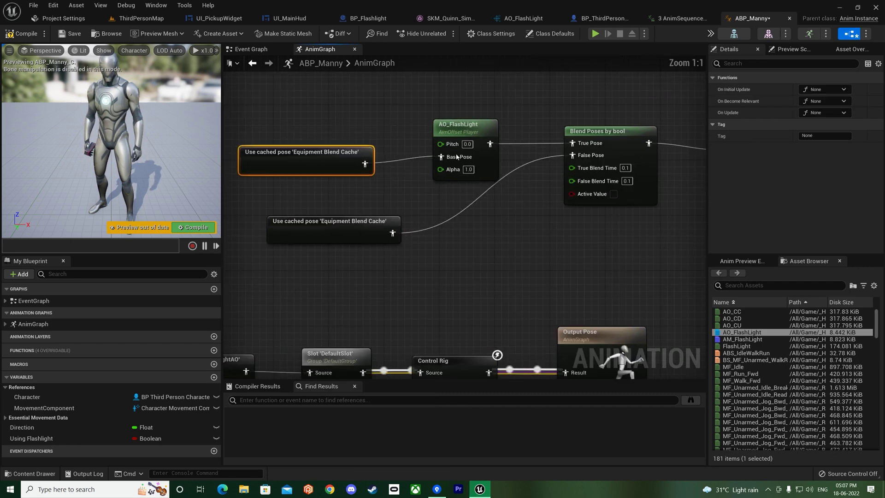
{"action": "right_click_drag", "start_coordinate": [543, 234], "coordinate": [542, 277]}
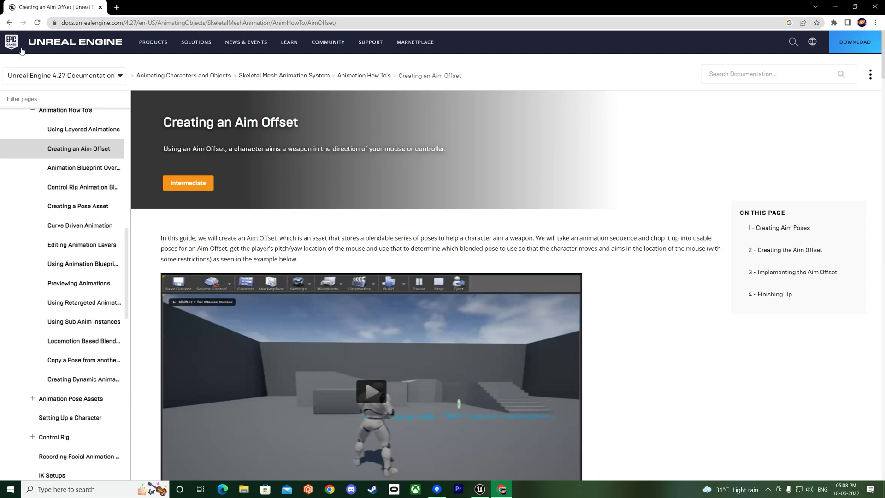
Switch the Creating an Aim Offset documentation to the Unreal Engine 5.0 version.
{"action": "scroll", "coordinate": [342, 235], "scroll_direction": "down", "scroll_amount": 3}
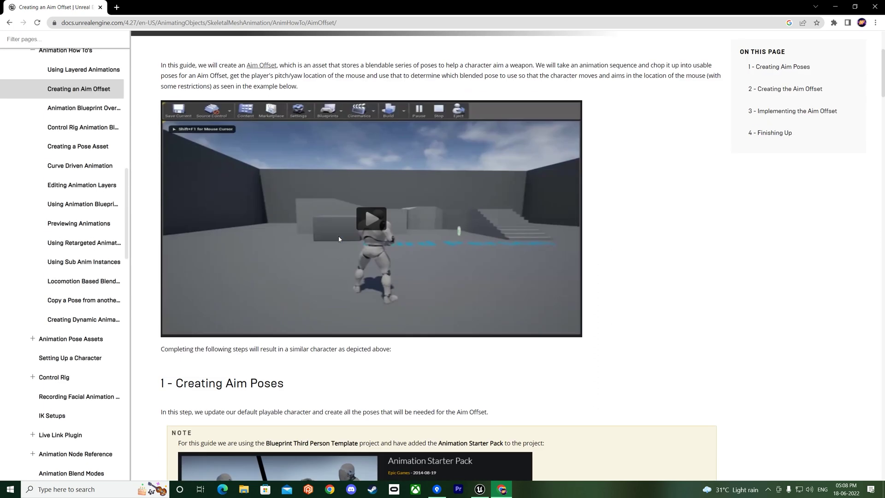
{"action": "scroll", "coordinate": [338, 239], "scroll_direction": "up", "scroll_amount": 3}
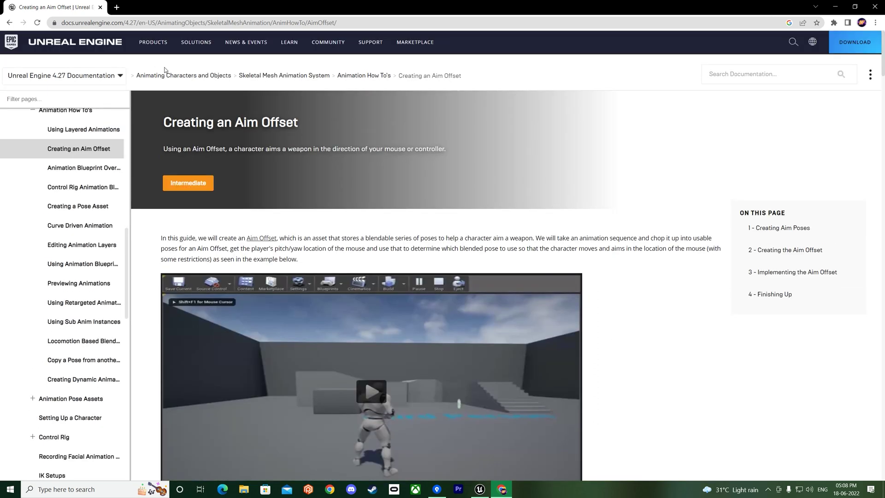
{"action": "left_click", "coordinate": [70, 75]}
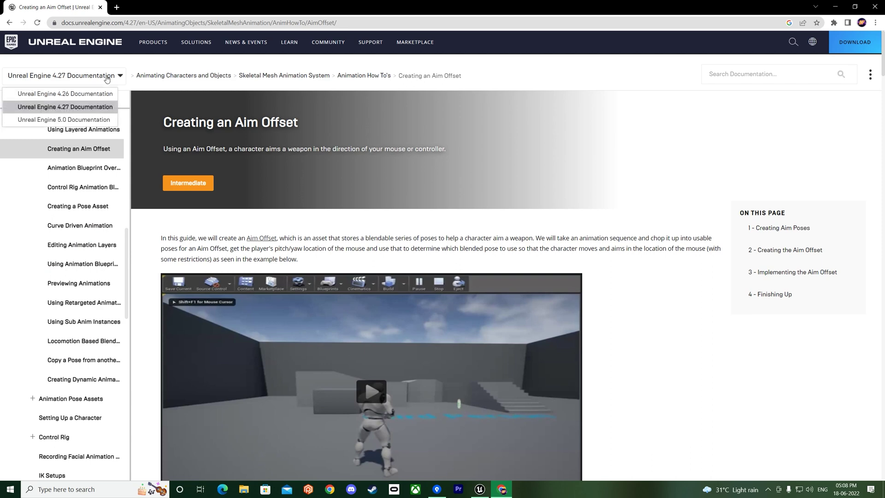
{"action": "left_click", "coordinate": [96, 120]}
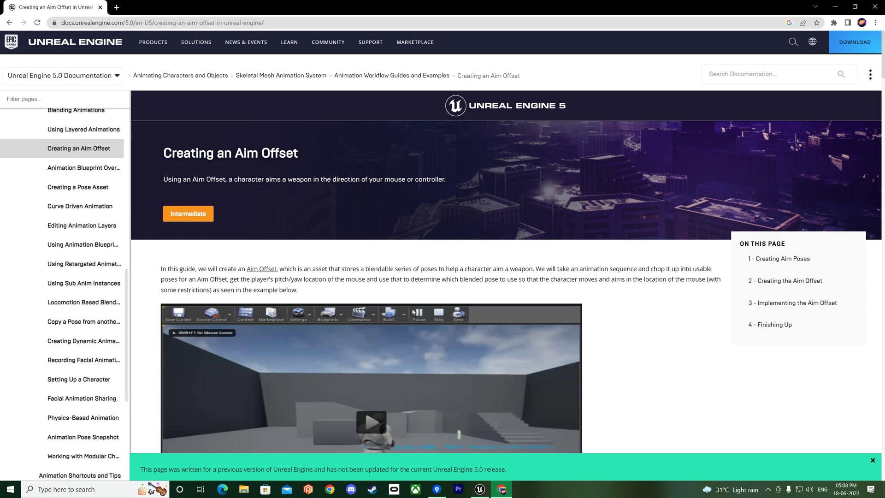
Dismiss the outdated-version notice and read down through the guide's pitch and yaw clamping steps.
{"action": "scroll", "coordinate": [412, 309], "scroll_direction": "down", "scroll_amount": 10}
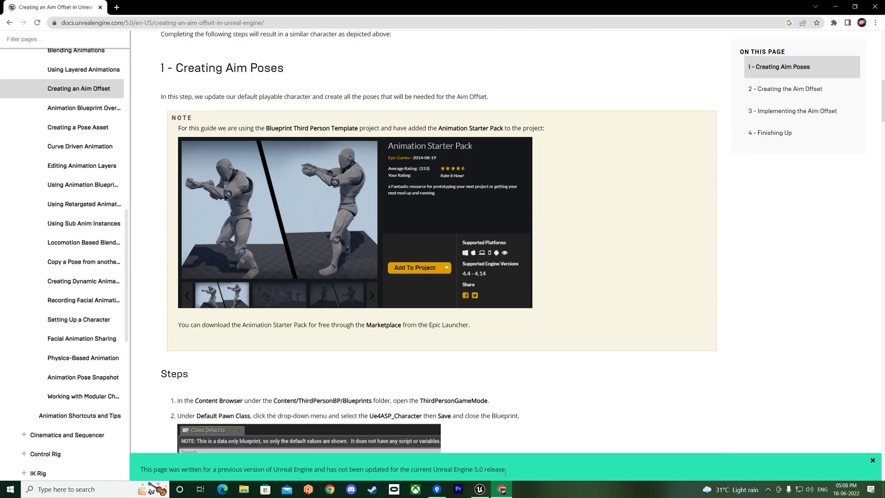
{"action": "left_click", "coordinate": [872, 460]}
{"action": "scroll", "coordinate": [359, 330], "scroll_direction": "up", "scroll_amount": 4}
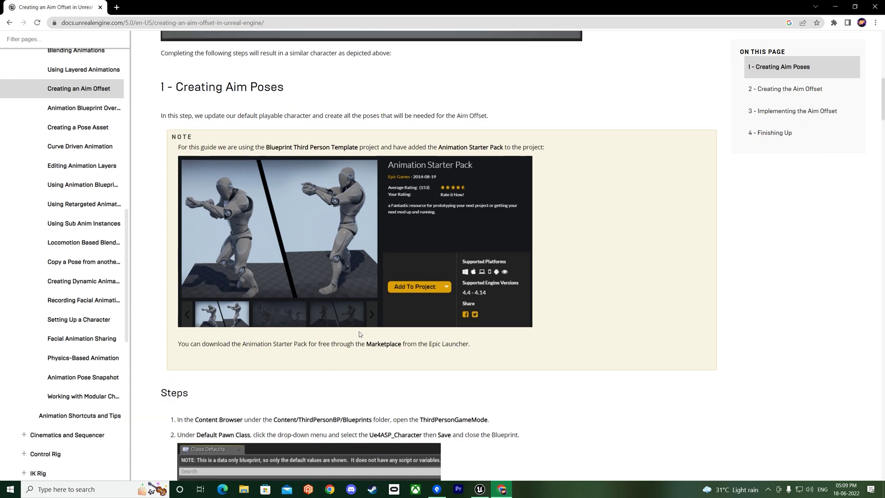
{"action": "scroll", "coordinate": [358, 331], "scroll_direction": "down", "scroll_amount": 10}
{"action": "scroll", "coordinate": [359, 334], "scroll_direction": "up", "scroll_amount": 15}
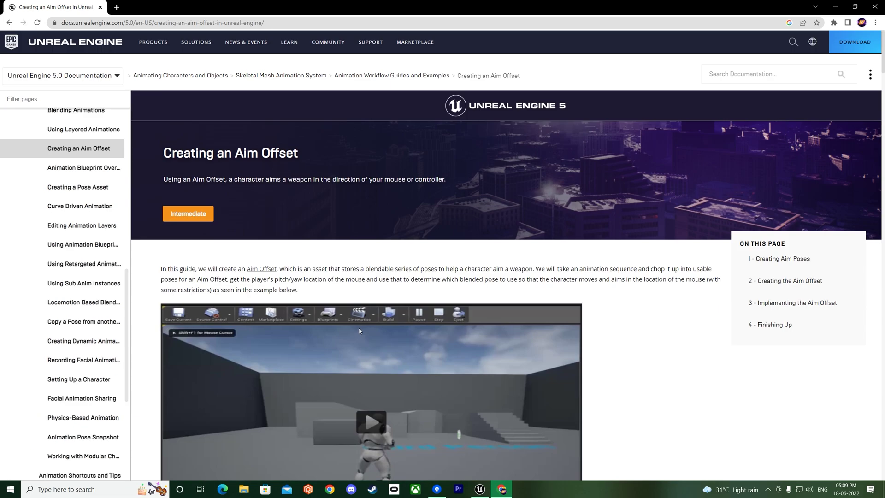
{"action": "scroll", "coordinate": [359, 331], "scroll_direction": "down", "scroll_amount": 20}
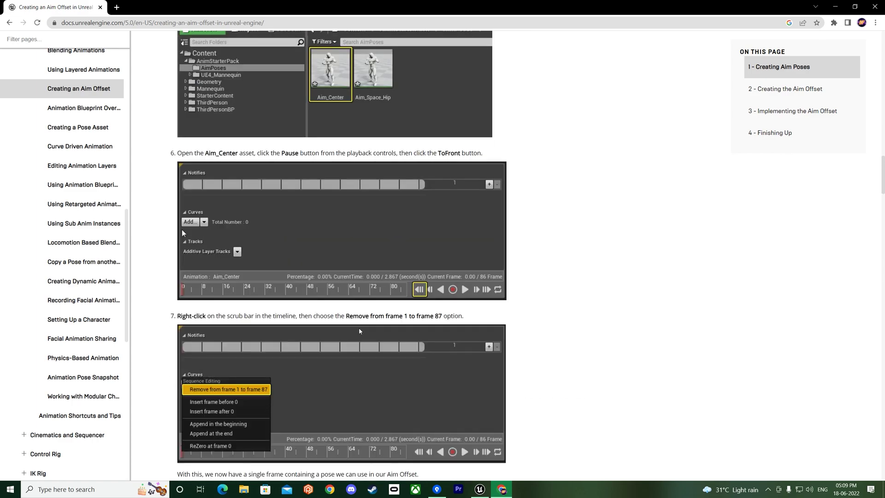
{"action": "scroll", "coordinate": [360, 331], "scroll_direction": "down", "scroll_amount": 15}
{"action": "scroll", "coordinate": [359, 331], "scroll_direction": "down", "scroll_amount": 10}
{"action": "scroll", "coordinate": [358, 331], "scroll_direction": "down", "scroll_amount": 15}
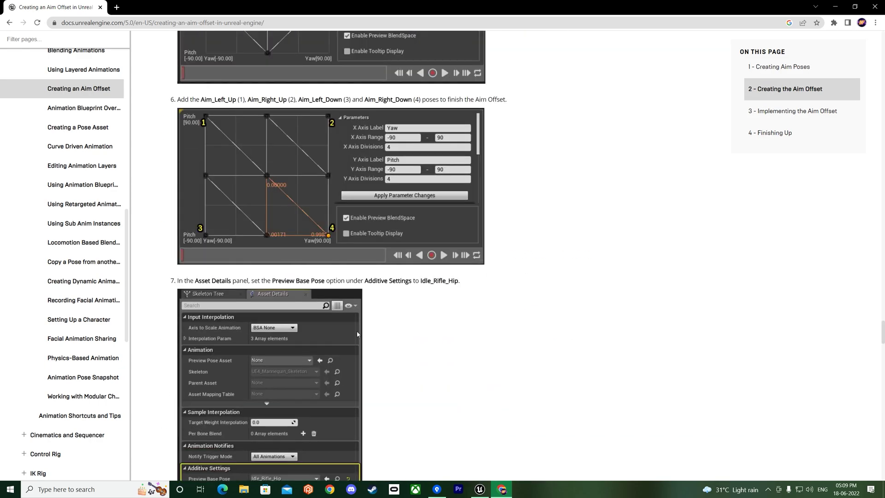
{"action": "scroll", "coordinate": [358, 334], "scroll_direction": "down", "scroll_amount": 20}
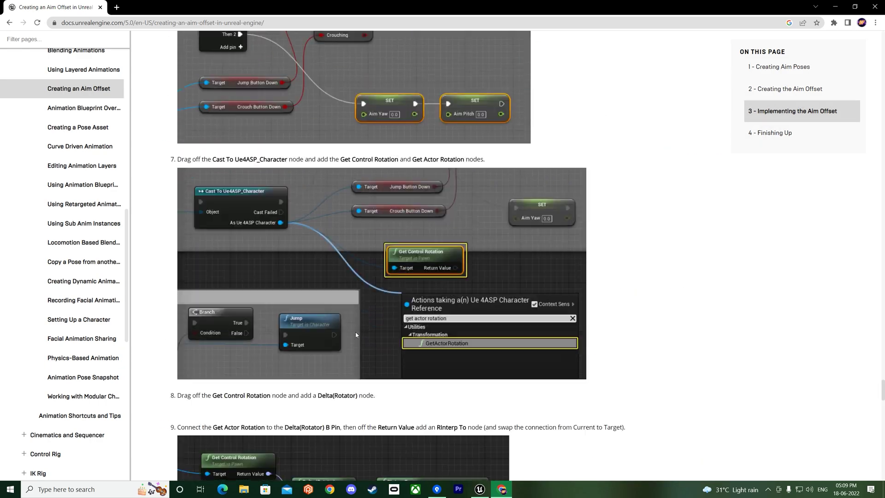
{"action": "scroll", "coordinate": [356, 336], "scroll_direction": "up", "scroll_amount": 3}
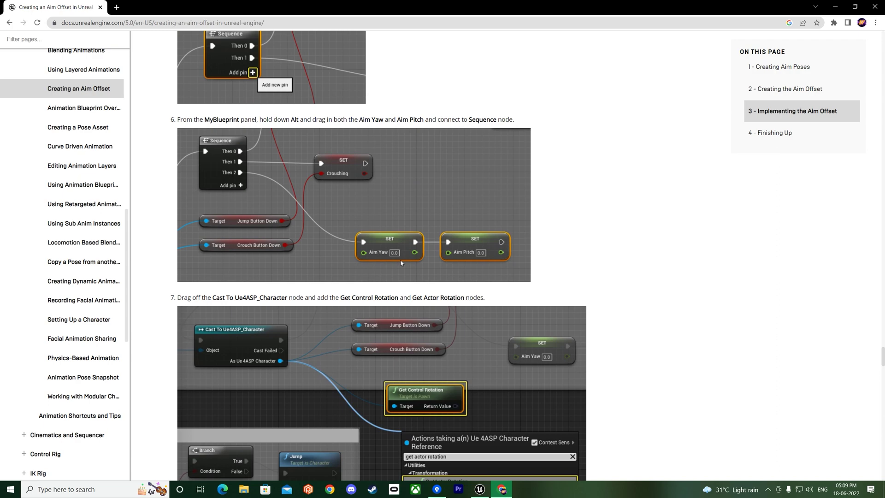
{"action": "scroll", "coordinate": [397, 272], "scroll_direction": "up", "scroll_amount": 18}
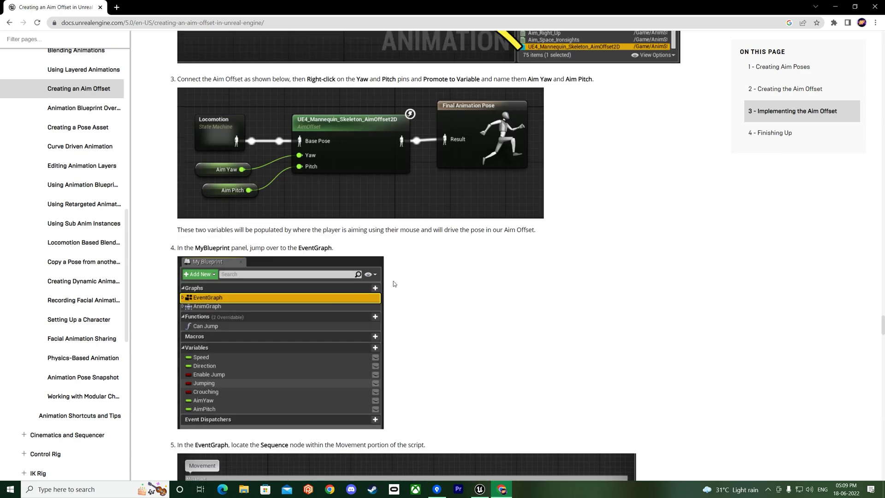
{"action": "scroll", "coordinate": [394, 281], "scroll_direction": "up", "scroll_amount": 10}
{"action": "scroll", "coordinate": [392, 280], "scroll_direction": "down", "scroll_amount": 10}
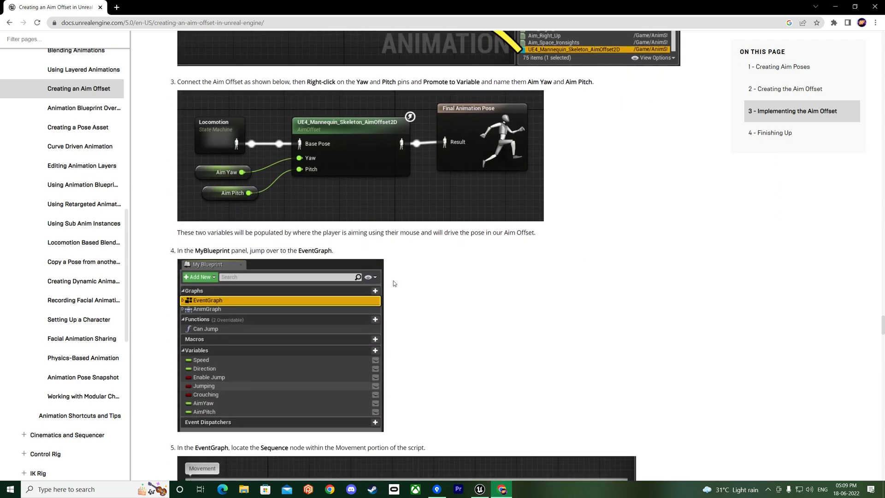
{"action": "scroll", "coordinate": [393, 281], "scroll_direction": "down", "scroll_amount": 6}
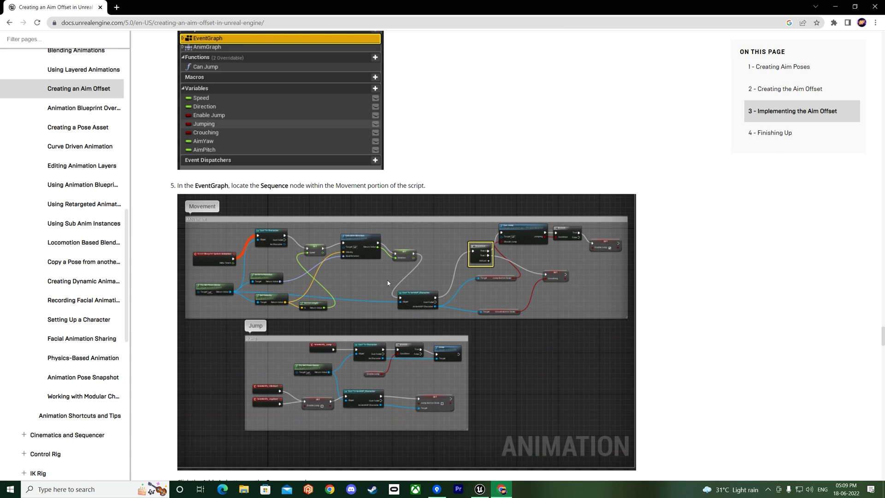
{"action": "scroll", "coordinate": [388, 283], "scroll_direction": "up", "scroll_amount": 3}
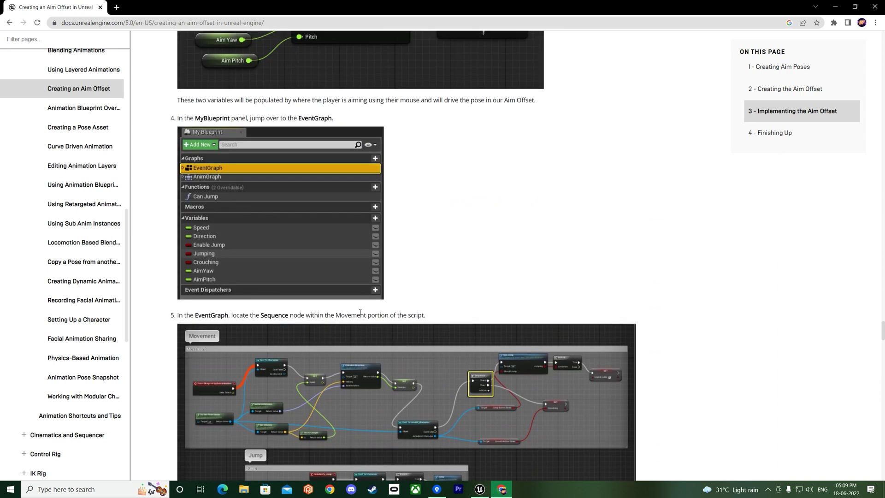
{"action": "scroll", "coordinate": [445, 237], "scroll_direction": "down", "scroll_amount": 4}
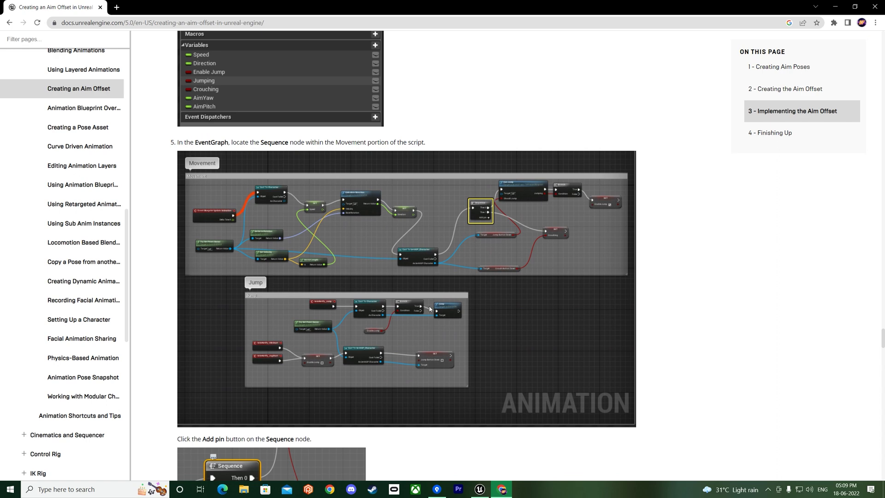
{"action": "scroll", "coordinate": [429, 306], "scroll_direction": "down", "scroll_amount": 6}
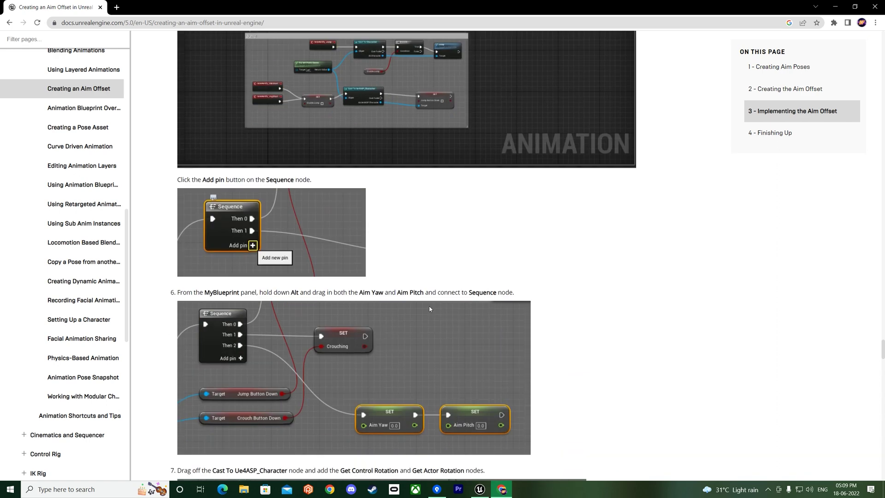
{"action": "scroll", "coordinate": [430, 309], "scroll_direction": "down", "scroll_amount": 4}
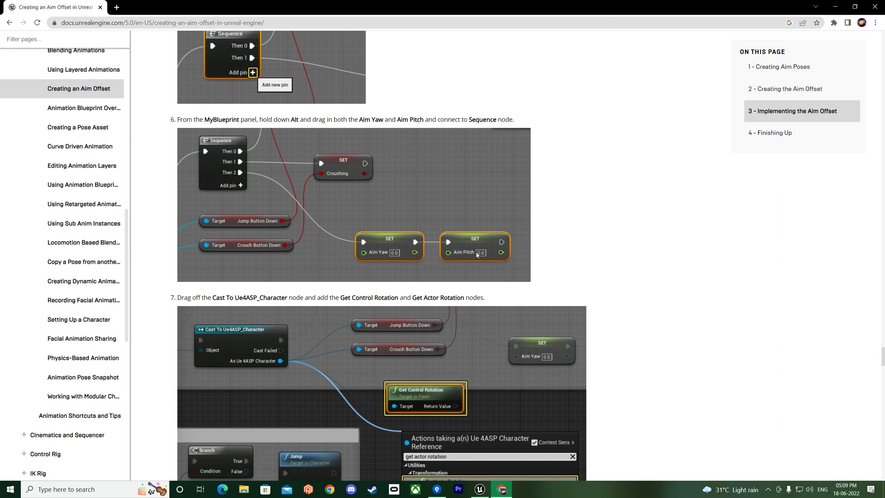
{"action": "scroll", "coordinate": [422, 289], "scroll_direction": "down", "scroll_amount": 3}
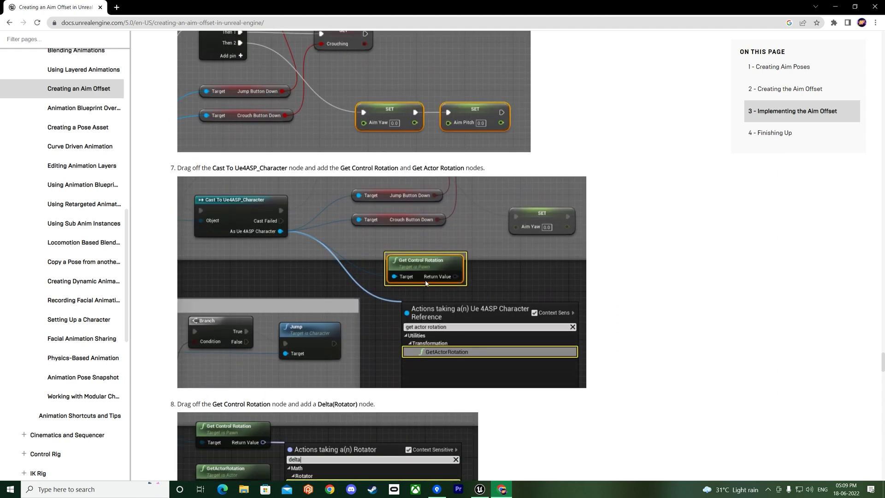
{"action": "scroll", "coordinate": [426, 283], "scroll_direction": "down", "scroll_amount": 3}
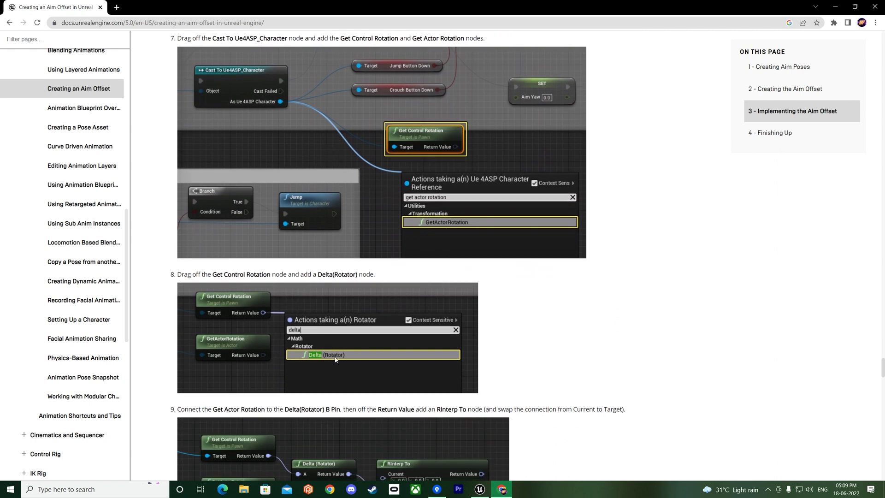
{"action": "scroll", "coordinate": [335, 359], "scroll_direction": "down", "scroll_amount": 3}
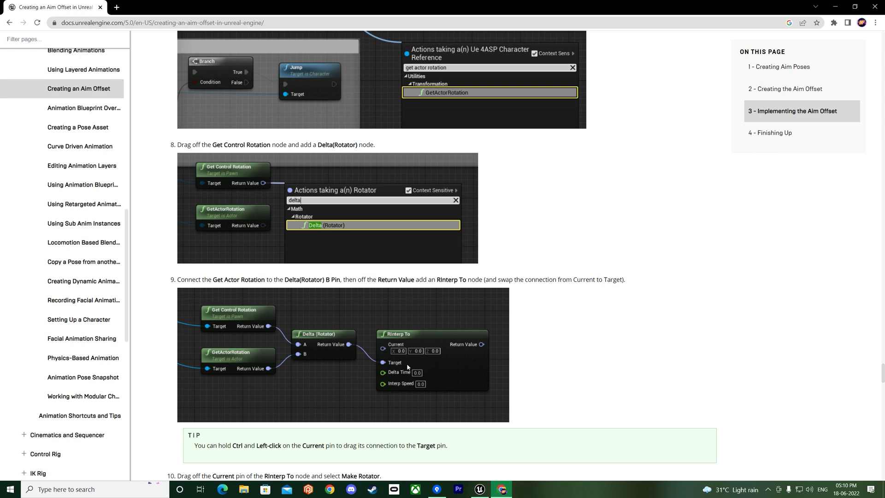
{"action": "scroll", "coordinate": [372, 331], "scroll_direction": "down", "scroll_amount": 3}
{"action": "scroll", "coordinate": [373, 331], "scroll_direction": "down", "scroll_amount": 5}
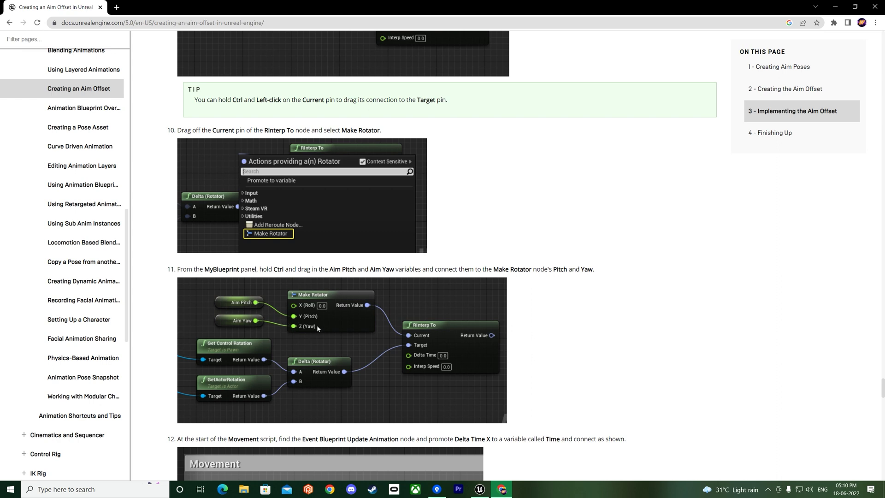
{"action": "scroll", "coordinate": [317, 325], "scroll_direction": "down", "scroll_amount": 6}
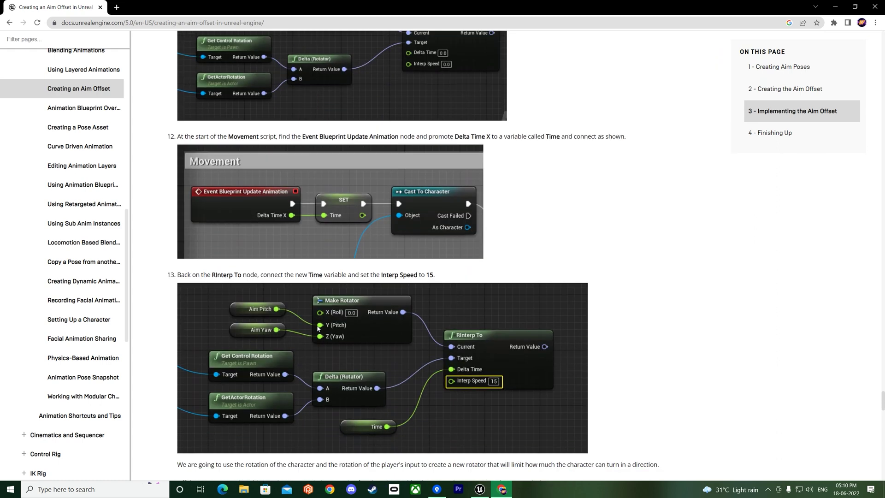
{"action": "scroll", "coordinate": [318, 327], "scroll_direction": "down", "scroll_amount": 2}
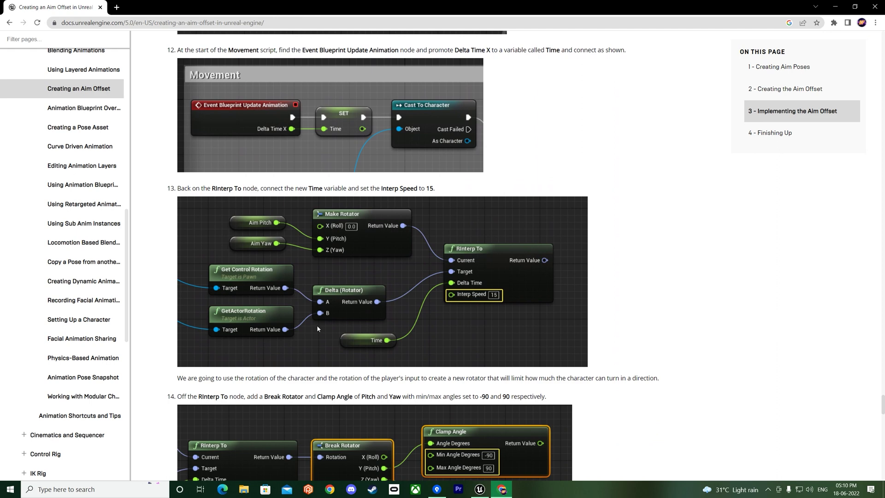
{"action": "scroll", "coordinate": [317, 327], "scroll_direction": "down", "scroll_amount": 2}
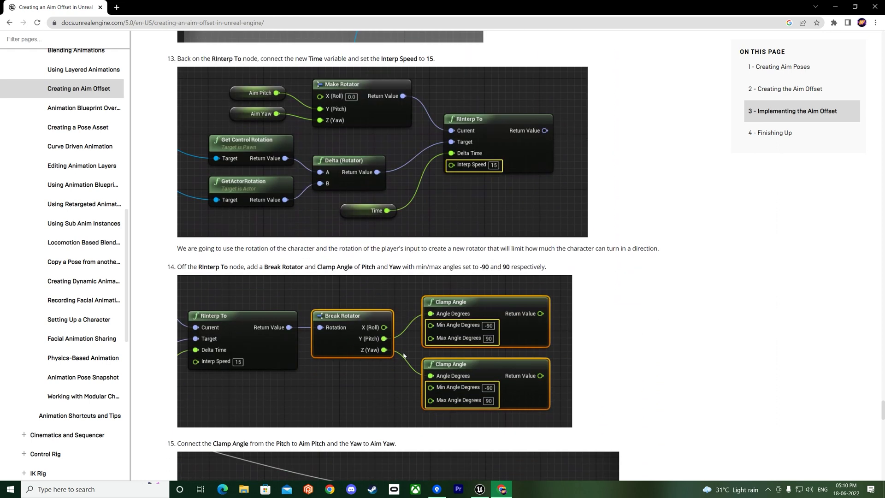
{"action": "scroll", "coordinate": [509, 279], "scroll_direction": "down", "scroll_amount": 1}
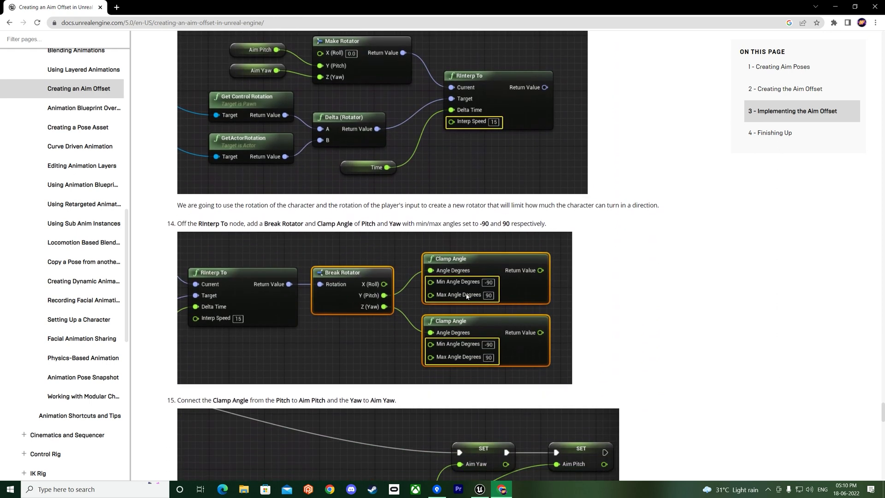
{"action": "scroll", "coordinate": [538, 190], "scroll_direction": "up", "scroll_amount": 2}
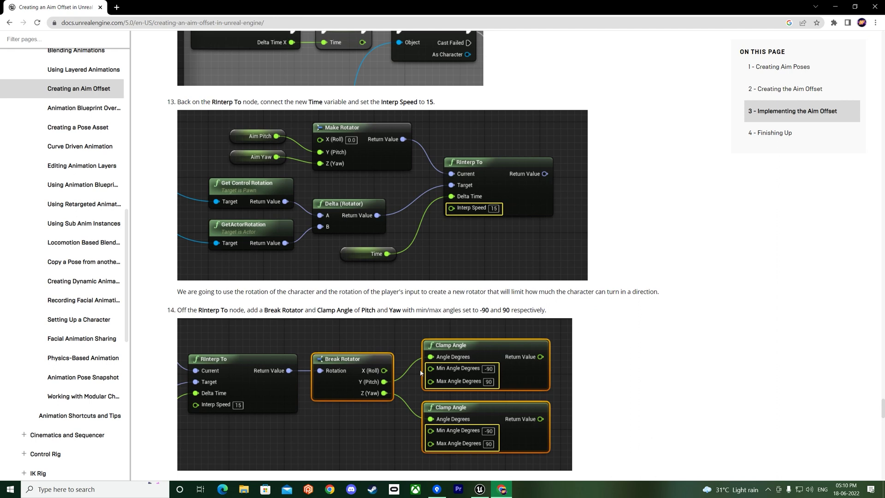
{"action": "scroll", "coordinate": [420, 373], "scroll_direction": "down", "scroll_amount": 4}
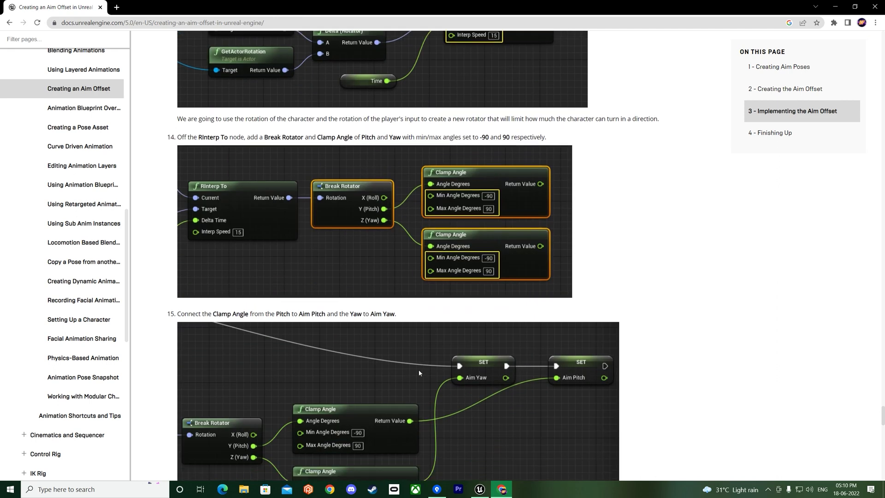
{"action": "scroll", "coordinate": [419, 365], "scroll_direction": "down", "scroll_amount": 5}
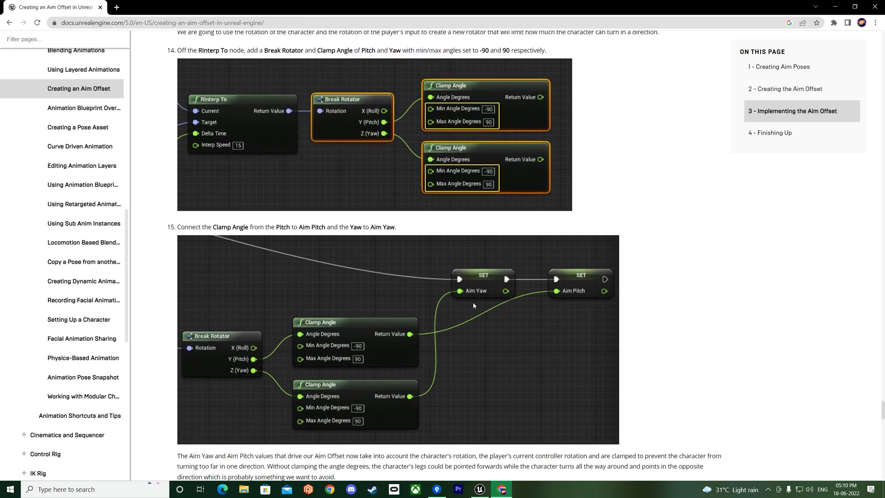
{"action": "scroll", "coordinate": [457, 322], "scroll_direction": "up", "scroll_amount": 4}
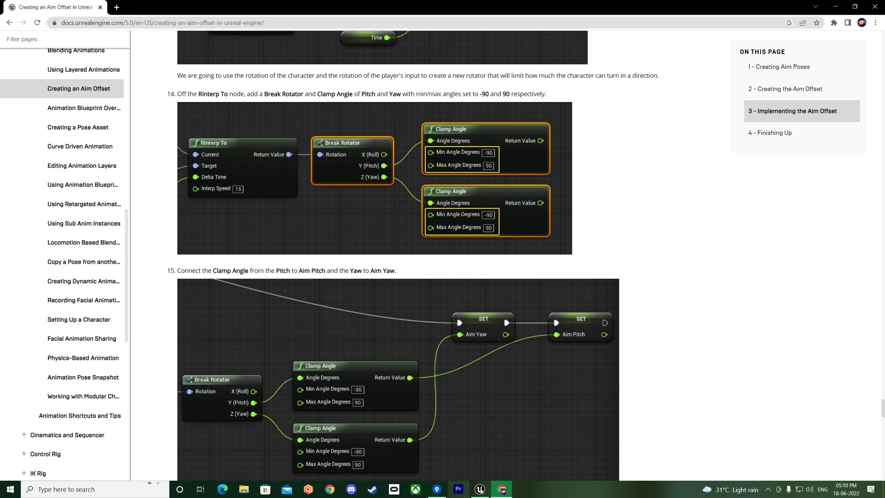
Return to the Unreal Editor and look across ABP_Manny's AnimGraph.
{"action": "key", "text": "alt+Tab"}
{"action": "right_click_drag", "start_coordinate": [556, 301], "coordinate": [367, 282]}
{"action": "scroll", "coordinate": [367, 282], "scroll_direction": "down", "scroll_amount": 4}
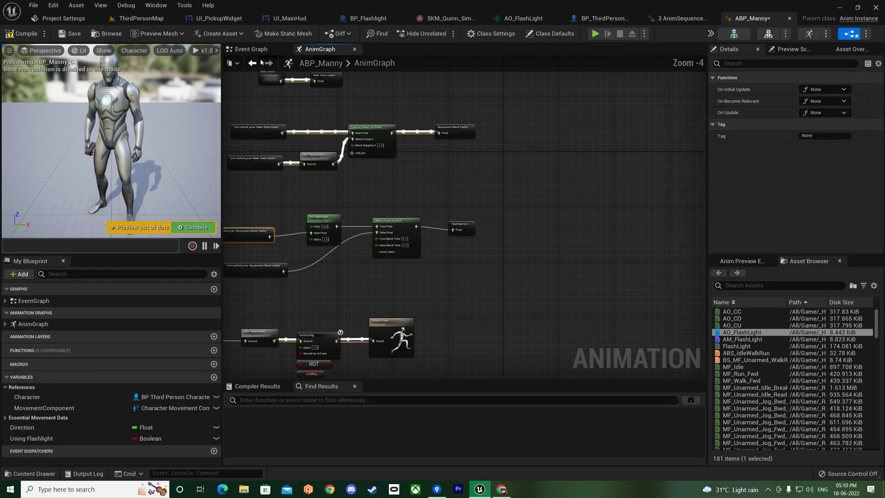
In ABP_Manny's Event Graph, place a getter for the Character variable.
{"action": "left_click", "coordinate": [261, 53]}
{"action": "scroll", "coordinate": [465, 276], "scroll_direction": "down", "scroll_amount": 3}
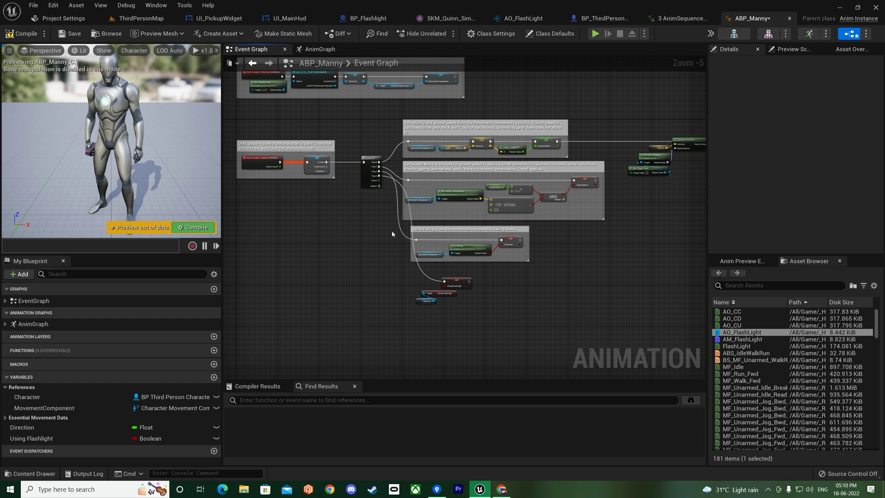
{"action": "scroll", "coordinate": [391, 231], "scroll_direction": "up", "scroll_amount": 4}
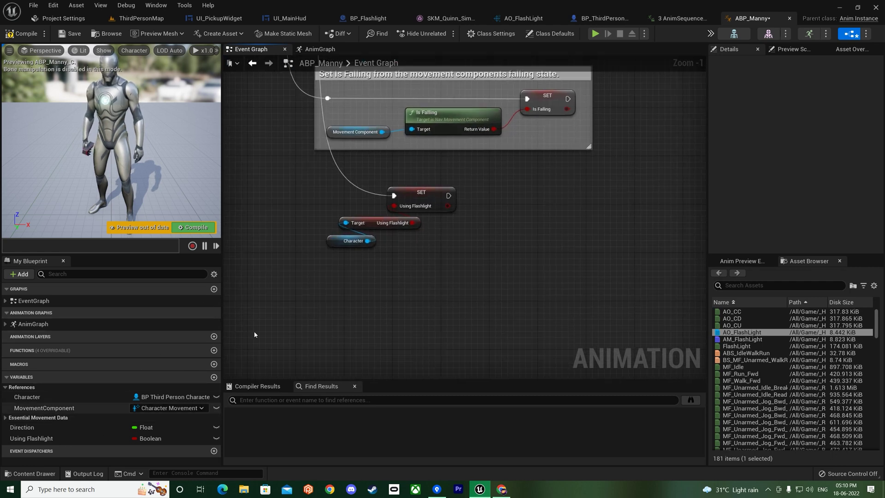
{"action": "right_click", "coordinate": [328, 303]}
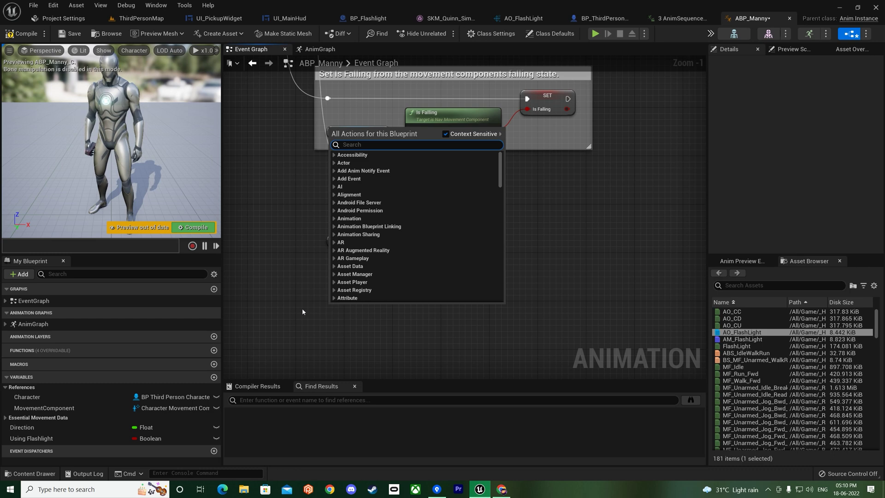
{"action": "left_click", "coordinate": [300, 309]}
{"action": "left_click_drag", "start_coordinate": [27, 397], "coordinate": [356, 294]}
{"action": "left_click", "coordinate": [314, 310]}
Add Get Control Rotation and Get Actor Rotation off Character, deleting the stray Get Controller node.
{"action": "type", "text": "get control r"}
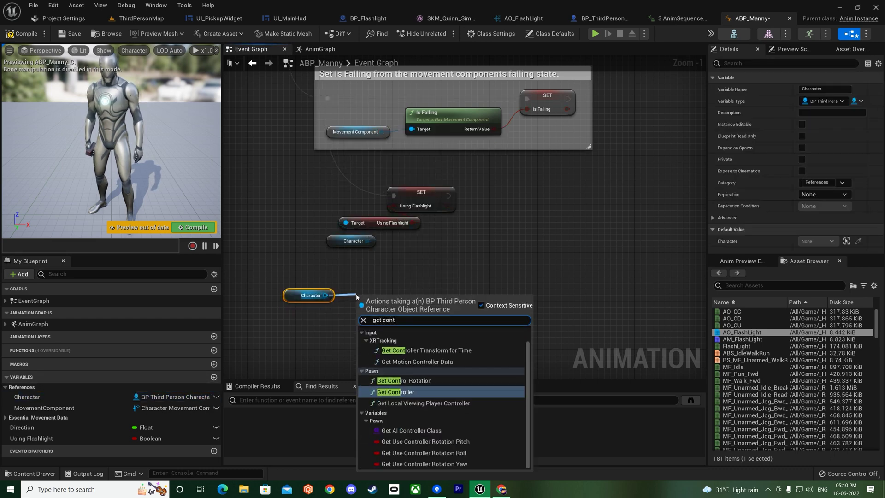
{"action": "key", "text": "Return"}
{"action": "key", "text": "Delete"}
{"action": "left_click_drag", "start_coordinate": [326, 296], "coordinate": [347, 319]}
{"action": "type", "text": "get"}
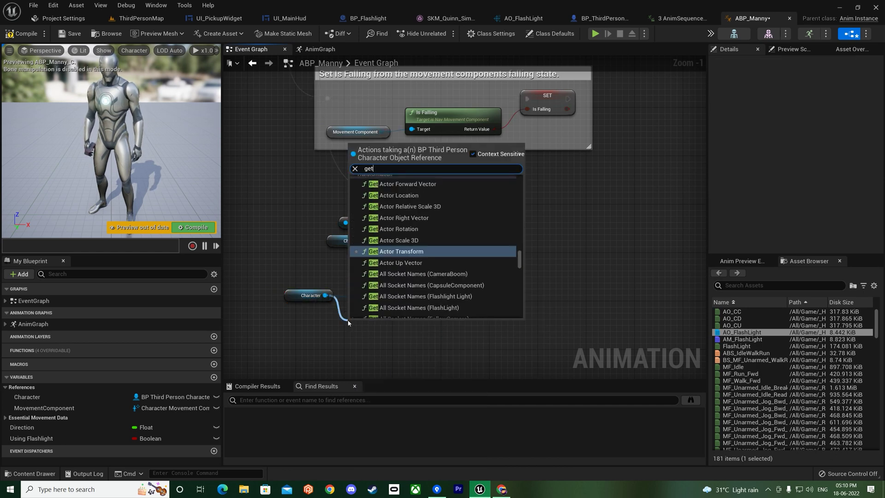
{"action": "type", "text": " actor rotat"}
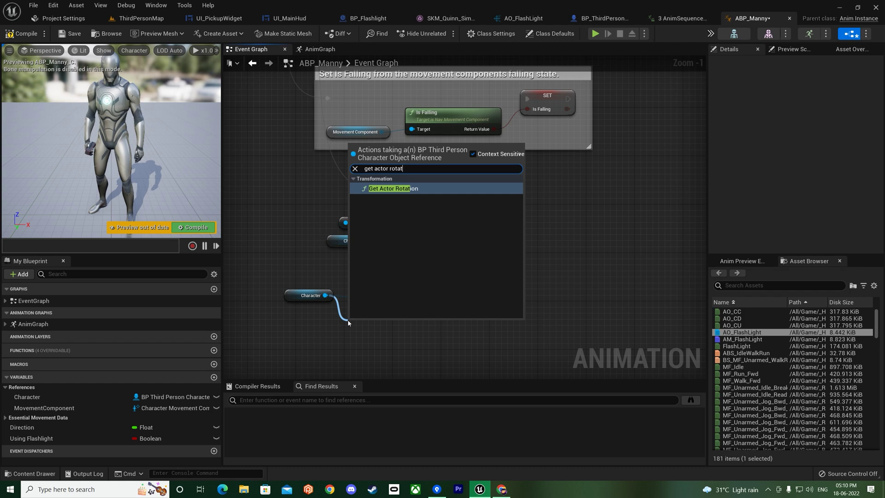
{"action": "key", "text": "Return"}
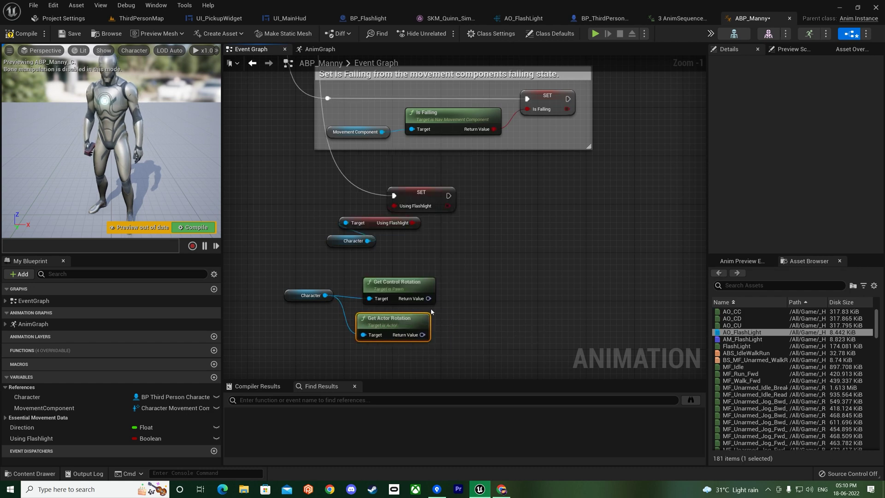
{"action": "scroll", "coordinate": [421, 283], "scroll_direction": "up", "scroll_amount": 1}
{"action": "left_click_drag", "start_coordinate": [410, 273], "coordinate": [446, 282]}
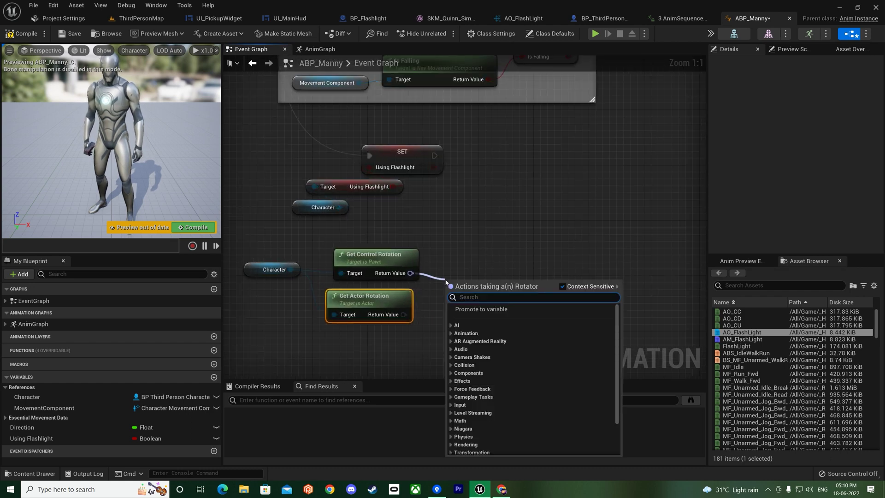
Add a Delta (Rotator) node taking control rotation and actor rotation, checking the docs.
{"action": "type", "text": "delta"}
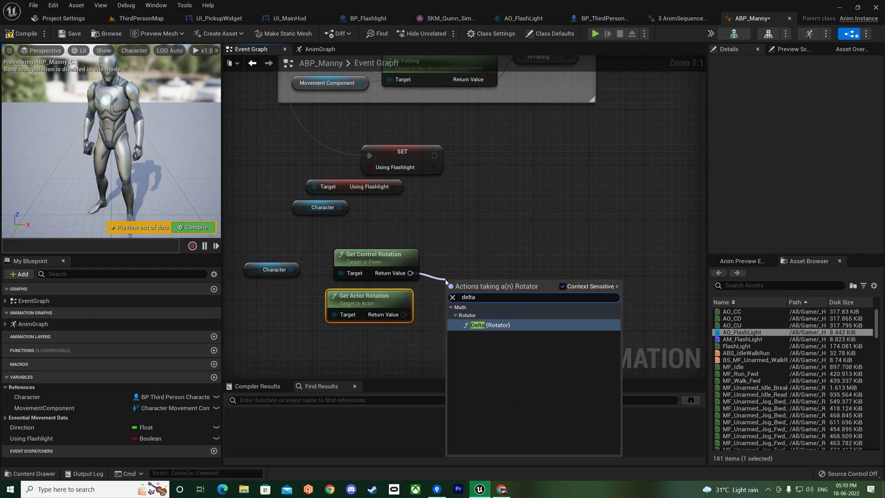
{"action": "left_click", "coordinate": [476, 325]}
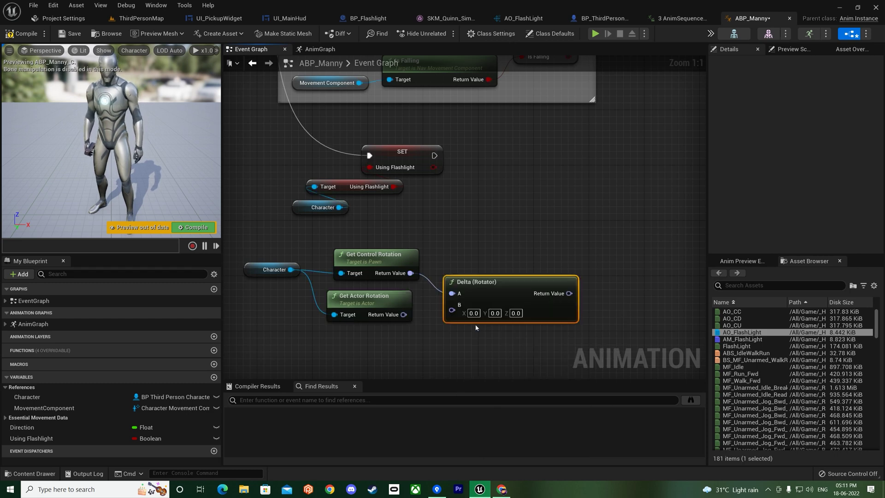
{"action": "left_click_drag", "start_coordinate": [404, 314], "coordinate": [467, 303]}
{"action": "left_click_drag", "start_coordinate": [384, 302], "coordinate": [391, 303]}
{"action": "left_click", "coordinate": [471, 248]}
{"action": "right_click", "coordinate": [496, 286]}
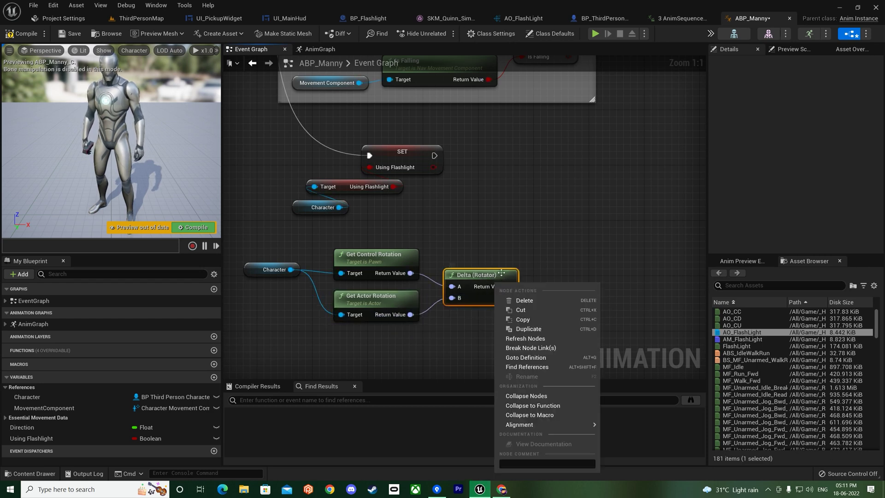
{"action": "left_click", "coordinate": [542, 269]}
{"action": "right_click_drag", "start_coordinate": [543, 268], "coordinate": [475, 260]}
{"action": "left_click", "coordinate": [502, 489]}
{"action": "scroll", "coordinate": [372, 233], "scroll_direction": "up", "scroll_amount": 6}
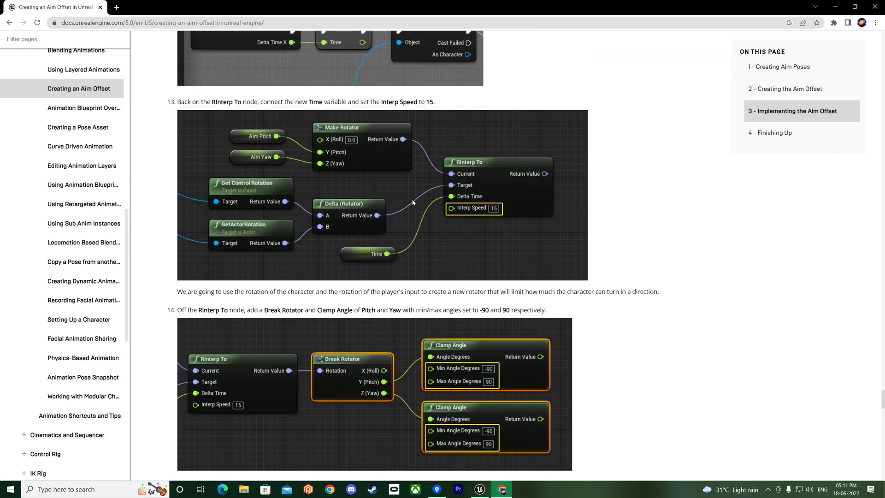
{"action": "left_click", "coordinate": [835, 7]}
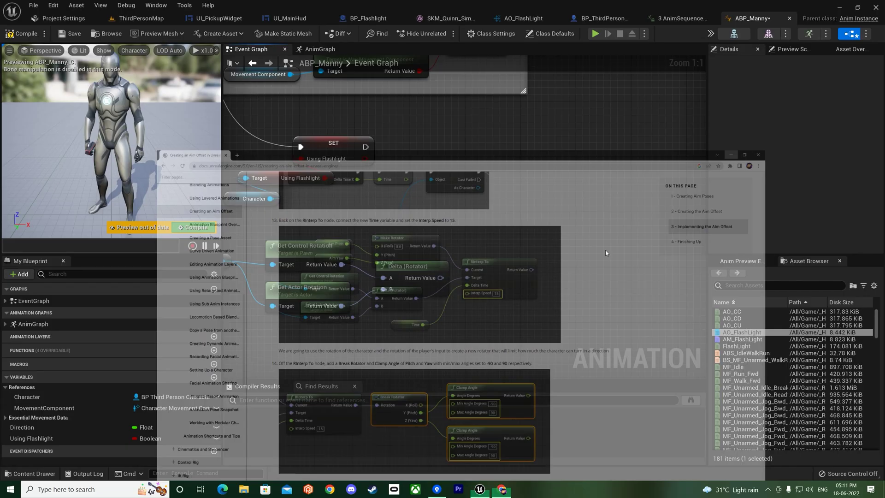
Add an RInterp To node with the Delta result as its Target.
{"action": "left_click_drag", "start_coordinate": [440, 277], "coordinate": [470, 272]}
{"action": "type", "text": "rinterp"}
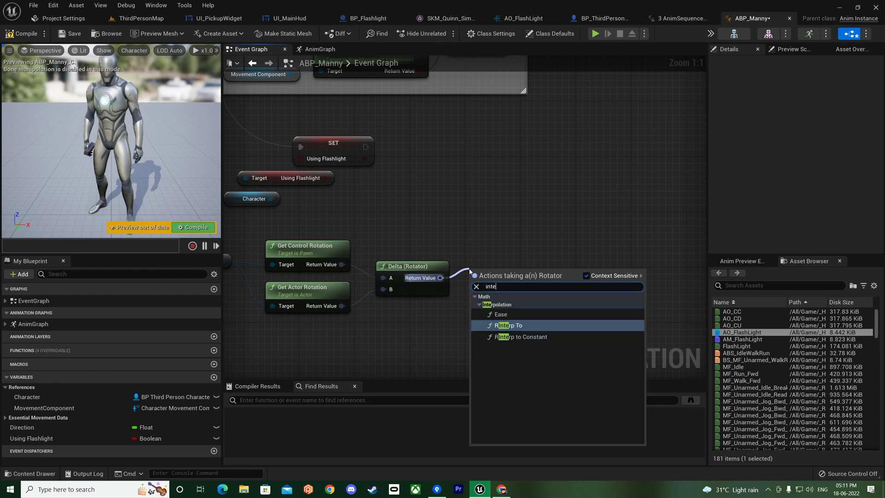
{"action": "key", "text": "Return"}
{"action": "left_click_drag", "start_coordinate": [528, 278], "coordinate": [498, 287]}
{"action": "left_click_drag", "start_coordinate": [539, 251], "coordinate": [578, 250]}
Feed RInterp To's Current input from a new Make Rotator node.
{"action": "left_click_drag", "start_coordinate": [501, 269], "coordinate": [488, 227]}
{"action": "type", "text": "make"}
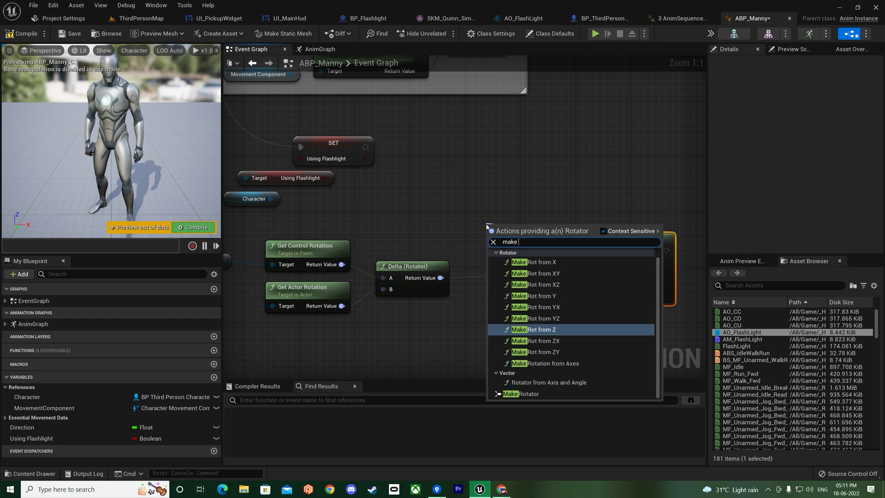
{"action": "key", "text": "Down"}
{"action": "key", "text": "Down"}
{"action": "key", "text": "Down"}
{"action": "key", "text": "Down"}
{"action": "key", "text": "Down"}
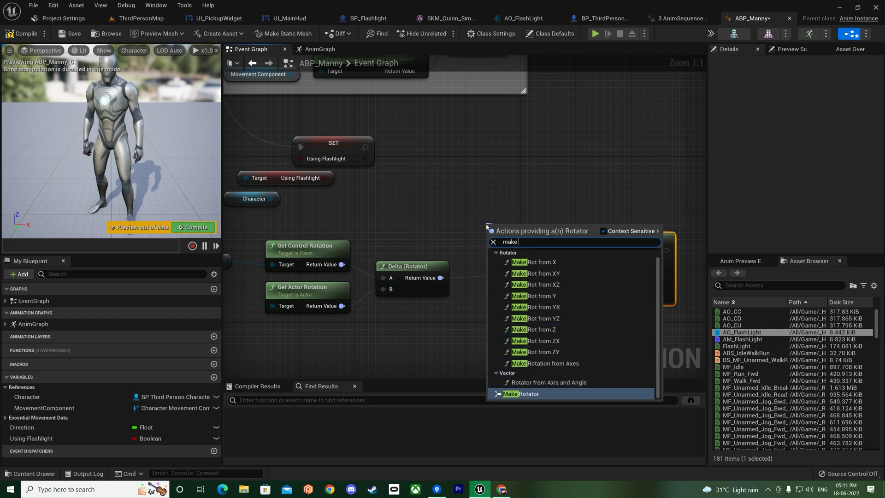
{"action": "key", "text": "Return"}
{"action": "left_click_drag", "start_coordinate": [529, 236], "coordinate": [467, 201]}
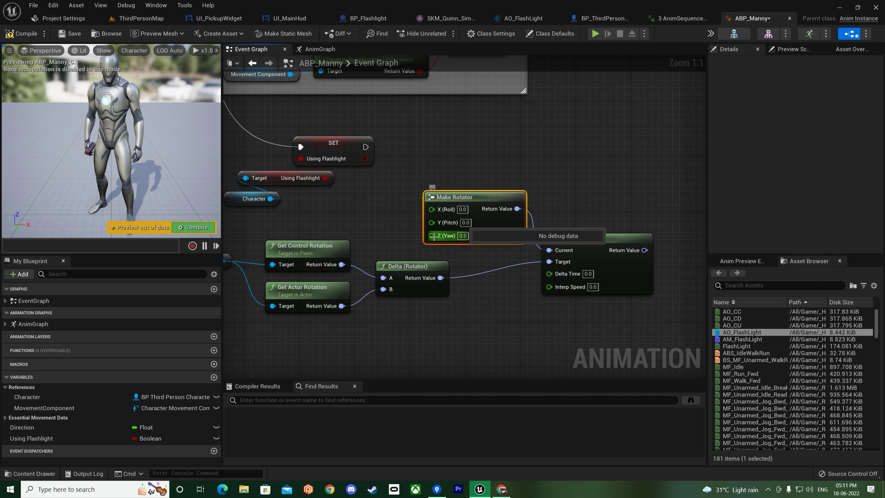
Promote the Make Rotator's Y (Pitch) input to a variable named Pitch.
{"action": "right_click", "coordinate": [433, 223]}
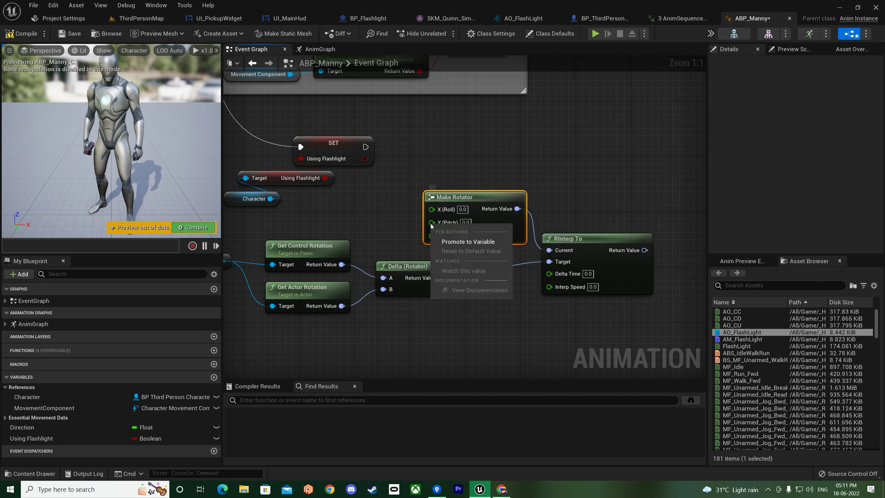
{"action": "left_click", "coordinate": [461, 242]}
{"action": "key", "text": "Return"}
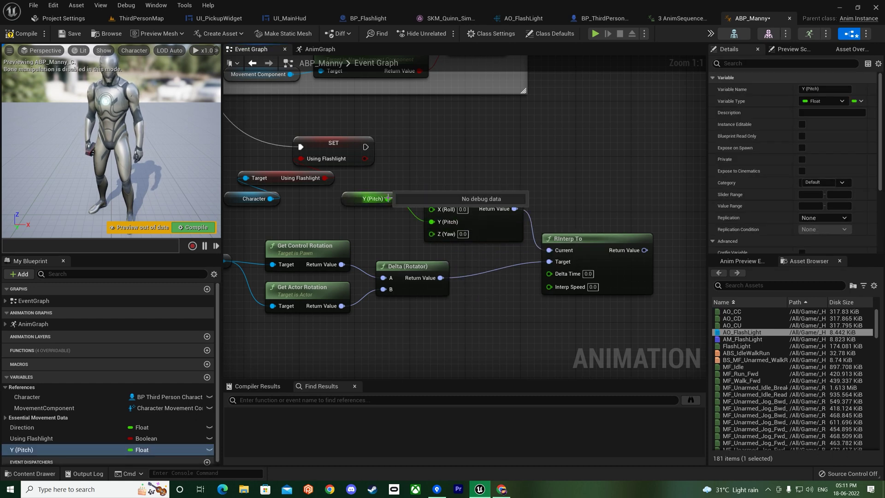
{"action": "left_click_drag", "start_coordinate": [358, 201], "coordinate": [351, 208]}
{"action": "left_click", "coordinate": [57, 448]}
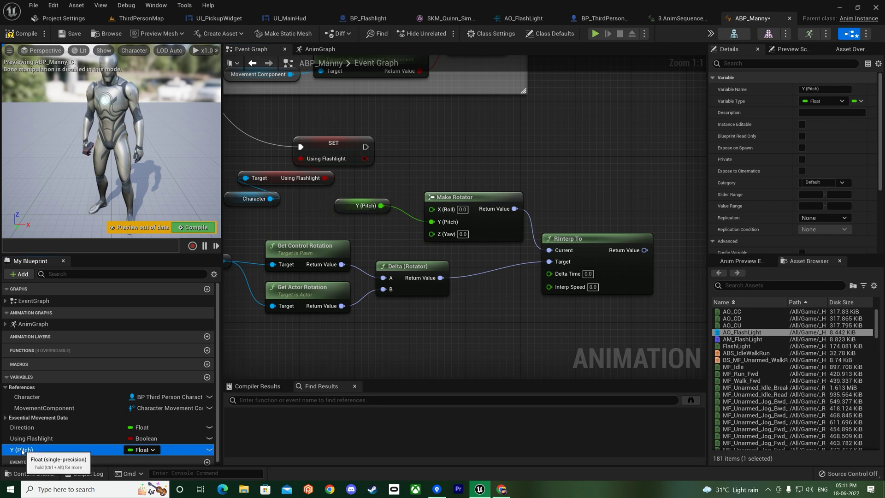
{"action": "left_click", "coordinate": [23, 450]}
{"action": "type", "text": "Pitch"}
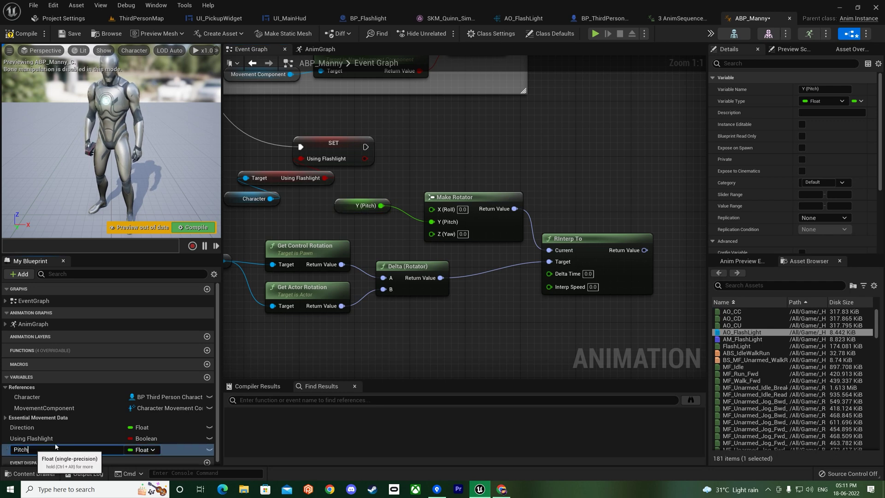
{"action": "key", "text": "Return"}
{"action": "left_click_drag", "start_coordinate": [344, 209], "coordinate": [344, 223]}
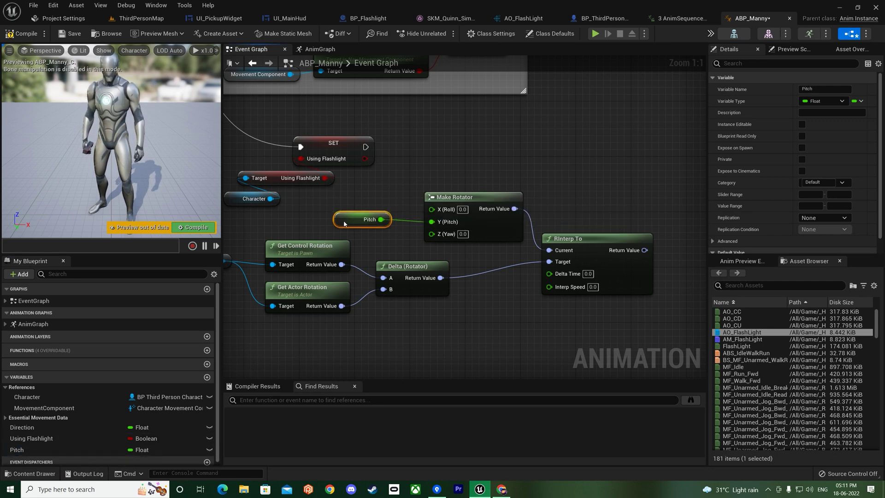
{"action": "left_click", "coordinate": [578, 206]}
{"action": "right_click_drag", "start_coordinate": [605, 207], "coordinate": [506, 193]}
Drive RInterp To's Delta Time with Get World Delta Seconds.
{"action": "left_click_drag", "start_coordinate": [451, 260], "coordinate": [392, 301]}
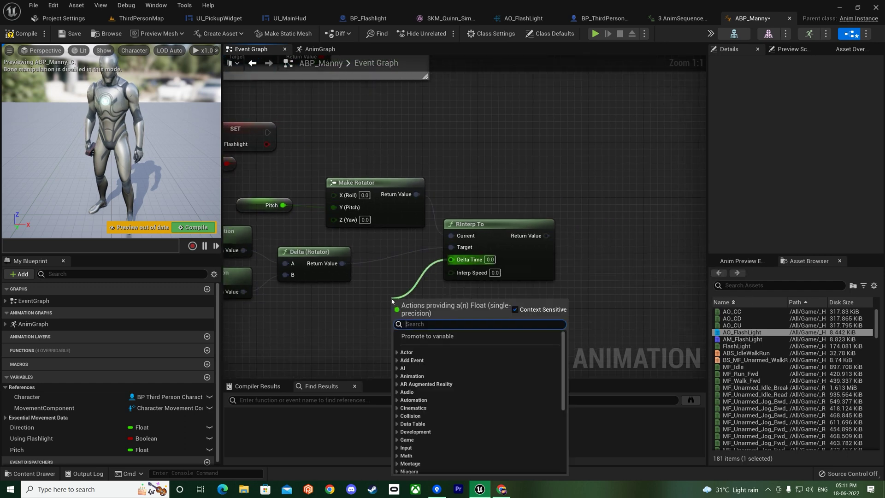
{"action": "type", "text": "get world"}
{"action": "key", "text": "Down"}
{"action": "key", "text": "Down"}
{"action": "key", "text": "Return"}
{"action": "left_click_drag", "start_coordinate": [437, 312], "coordinate": [354, 305]}
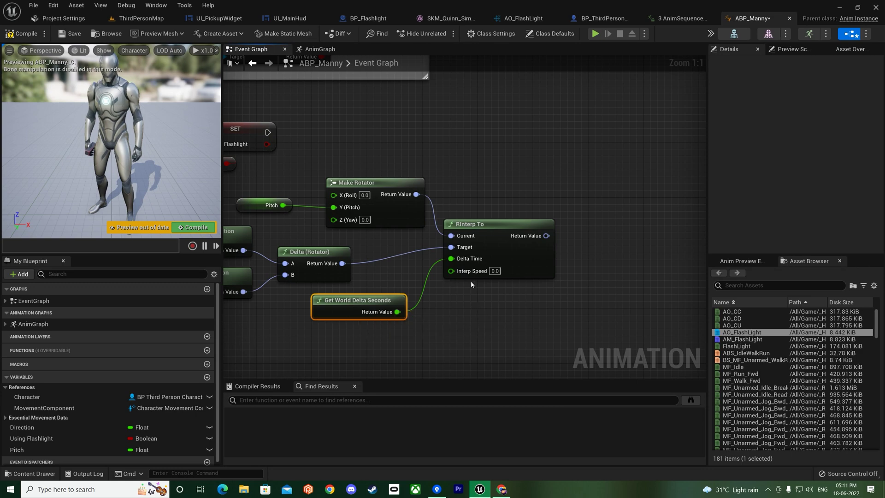
{"action": "left_click", "coordinate": [501, 489]}
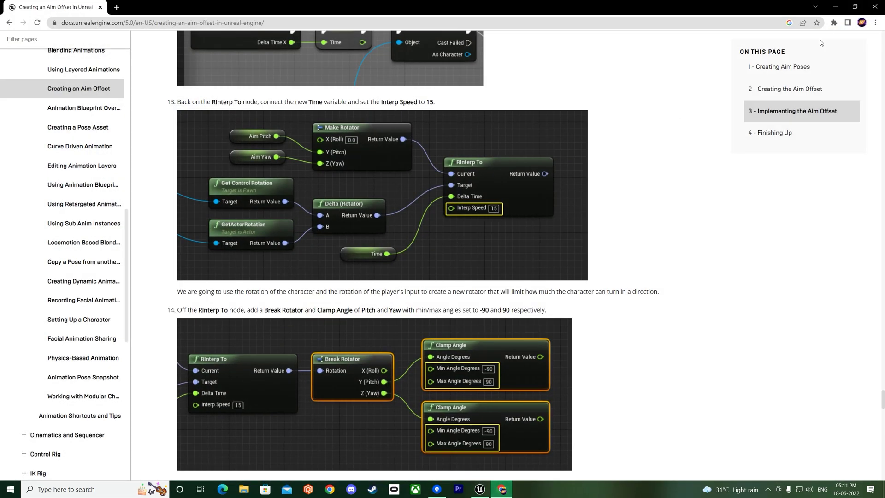
{"action": "left_click", "coordinate": [835, 8]}
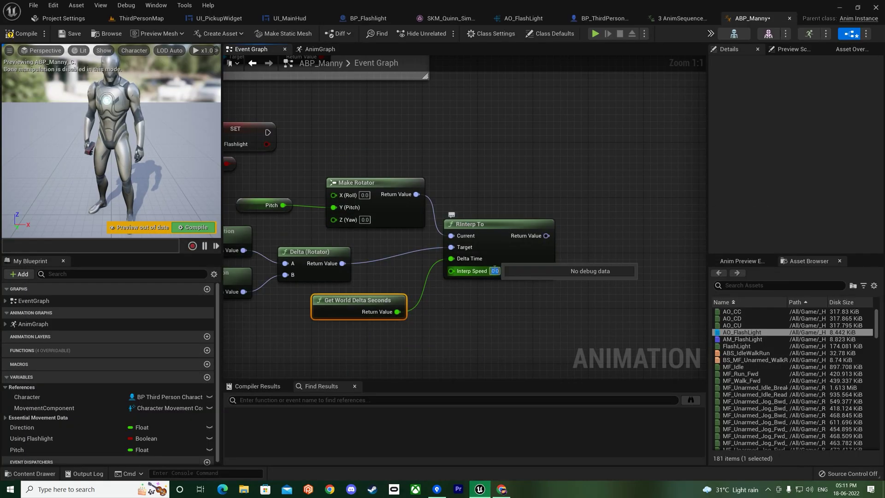
Split RInterp To's rotator result and route its pitch into a new Clamp Angle node.
{"action": "right_click", "coordinate": [543, 236]}
{"action": "left_click", "coordinate": [571, 263]}
{"action": "right_click_drag", "start_coordinate": [572, 263], "coordinate": [473, 250]}
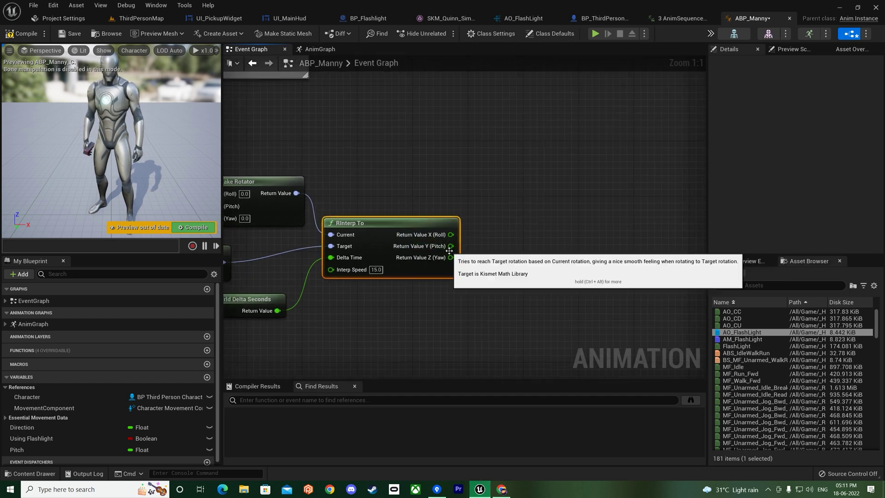
{"action": "left_click_drag", "start_coordinate": [514, 225], "coordinate": [514, 224]}
{"action": "type", "text": "clamp"}
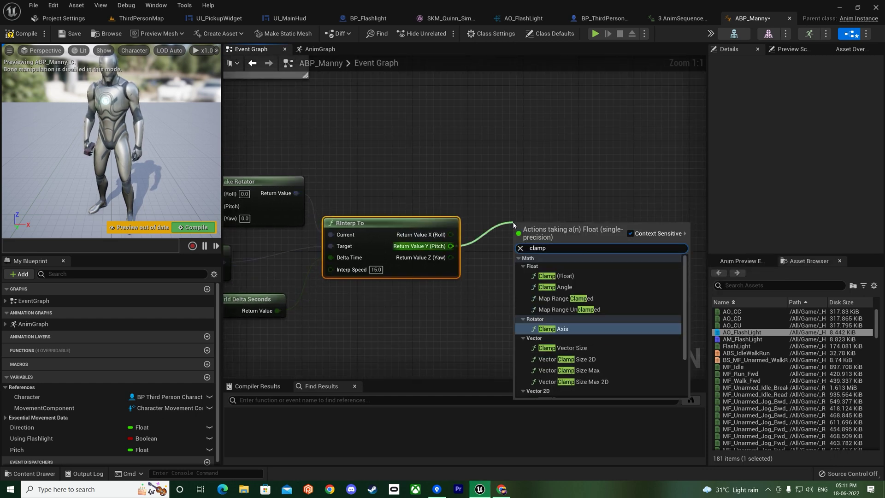
{"action": "key", "text": "Up"}
{"action": "key", "text": "Up"}
{"action": "key", "text": "Up"}
{"action": "key", "text": "Up"}
{"action": "key", "text": "Down"}
{"action": "key", "text": "Return"}
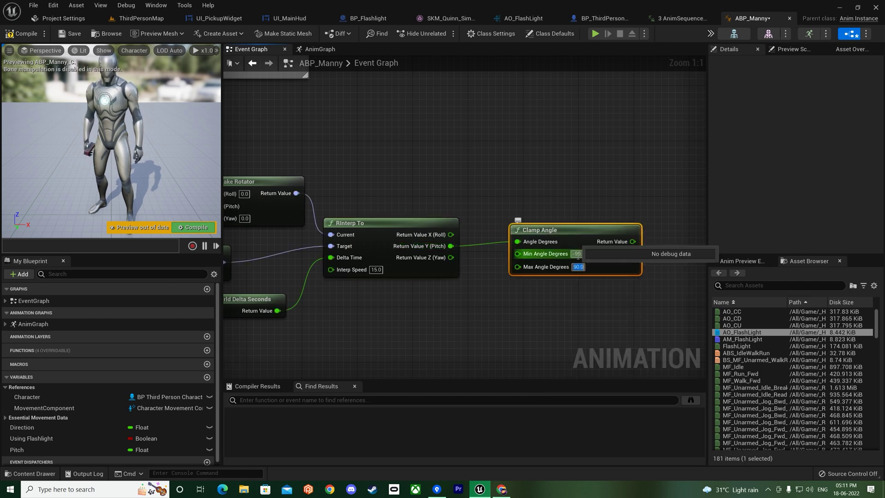
Look over the reference documentation page, then return to the Event Graph.
{"action": "scroll", "coordinate": [506, 189], "scroll_direction": "down", "scroll_amount": 5}
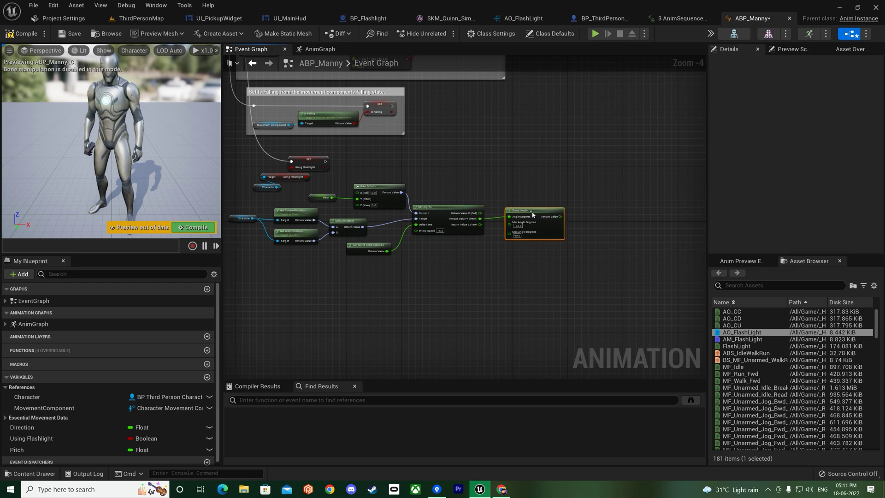
{"action": "scroll", "coordinate": [542, 206], "scroll_direction": "up", "scroll_amount": 3}
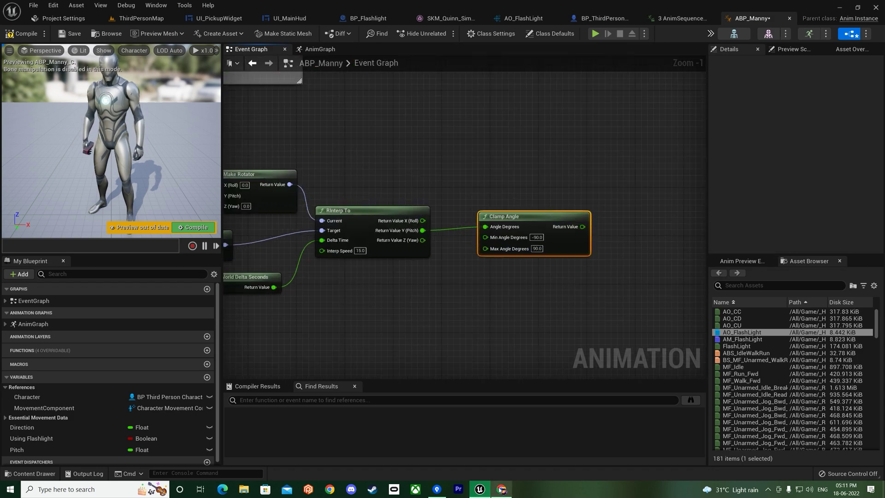
{"action": "key", "text": "alt+Tab"}
{"action": "scroll", "coordinate": [449, 318], "scroll_direction": "down", "scroll_amount": 7}
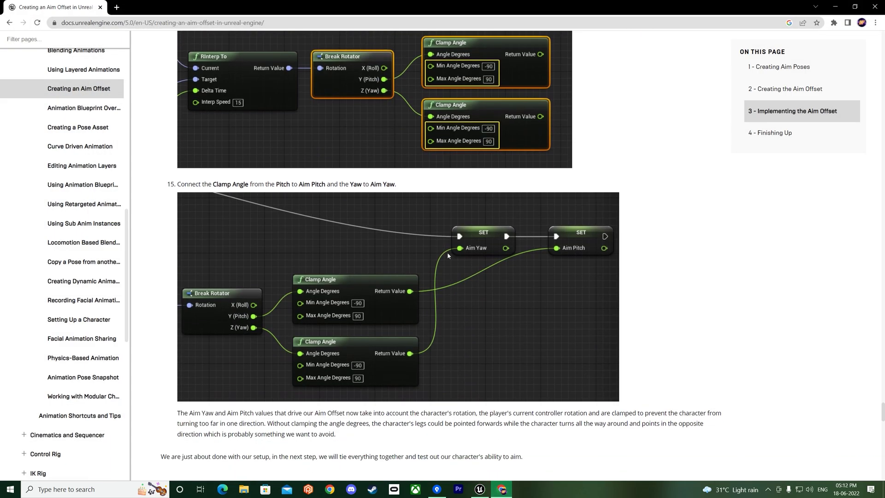
{"action": "left_click", "coordinate": [839, 7]}
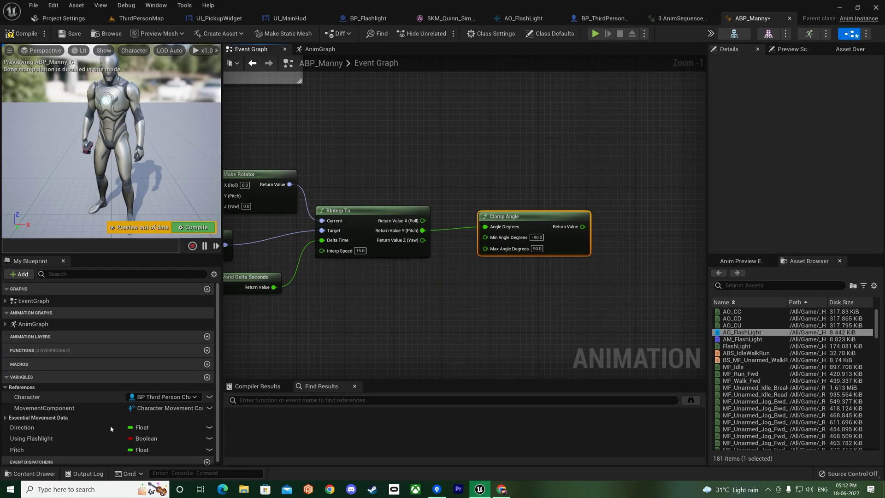
Feed the clamped angle into a Set Pitch node executed after Set Using Flashlight.
{"action": "left_click_drag", "start_coordinate": [68, 445], "coordinate": [610, 237], "text": "alt"}
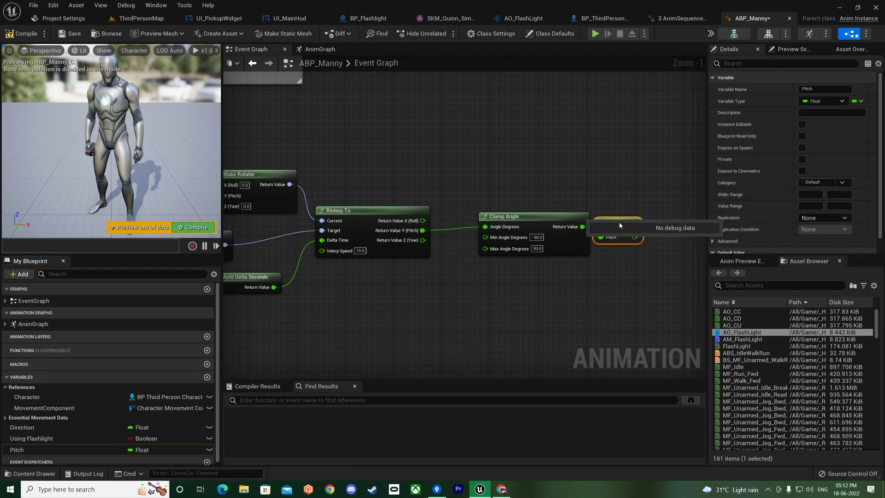
{"action": "scroll", "coordinate": [563, 218], "scroll_direction": "down", "scroll_amount": 3}
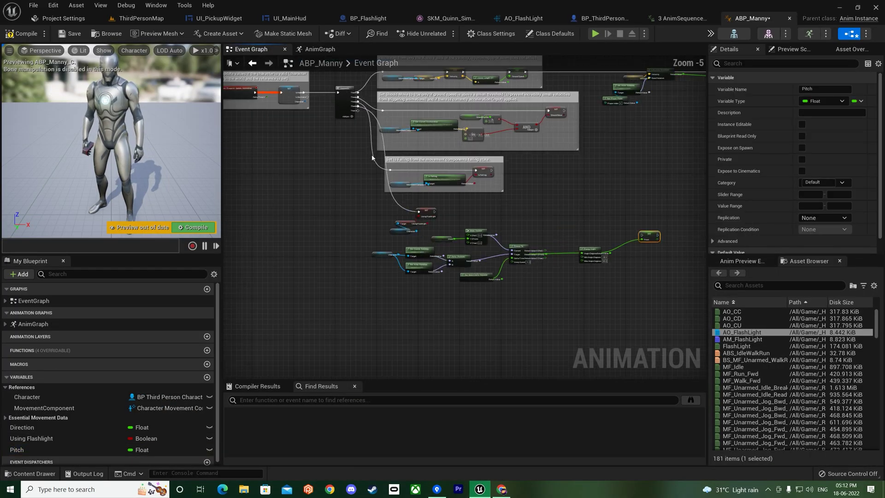
{"action": "left_click_drag", "start_coordinate": [488, 237], "coordinate": [560, 265]}
{"action": "right_click_drag", "start_coordinate": [578, 228], "coordinate": [510, 238]}
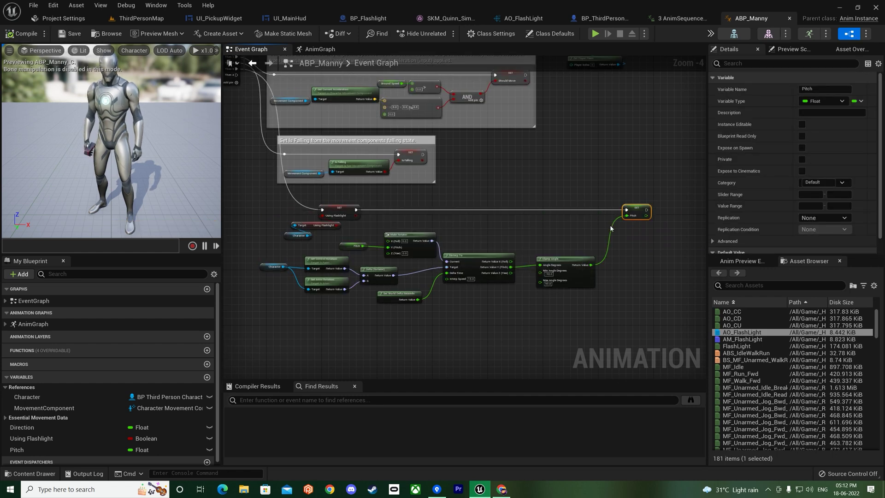
{"action": "left_click", "coordinate": [323, 49]}
Connect a Pitch getter to AO_FlashLight's Pitch input and save ABP_Manny.
{"action": "scroll", "coordinate": [367, 283], "scroll_direction": "up", "scroll_amount": 6}
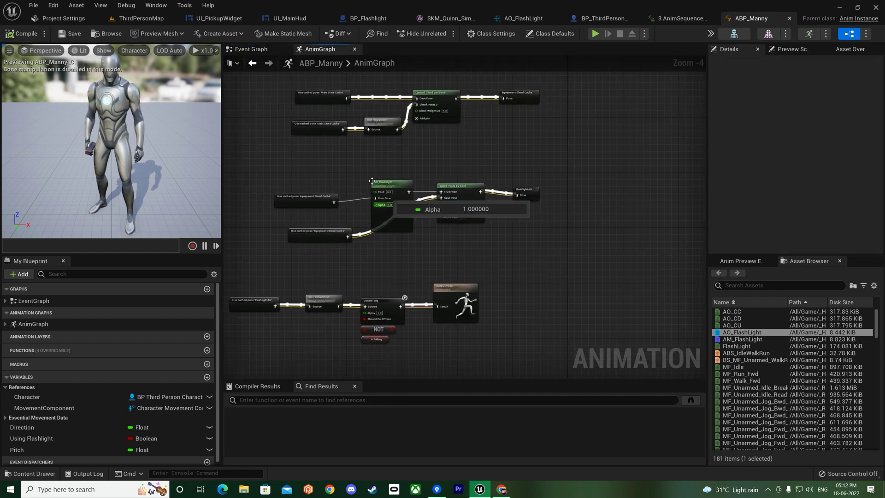
{"action": "left_click_drag", "start_coordinate": [18, 450], "coordinate": [378, 203]}
{"action": "left_click_drag", "start_coordinate": [295, 202], "coordinate": [295, 195]}
{"action": "left_click", "coordinate": [64, 35]}
Play ThirdPersonMap, walk over and pick up the flashlight, then stop the session.
{"action": "left_click", "coordinate": [112, 23]}
{"action": "left_click", "coordinate": [187, 34]}
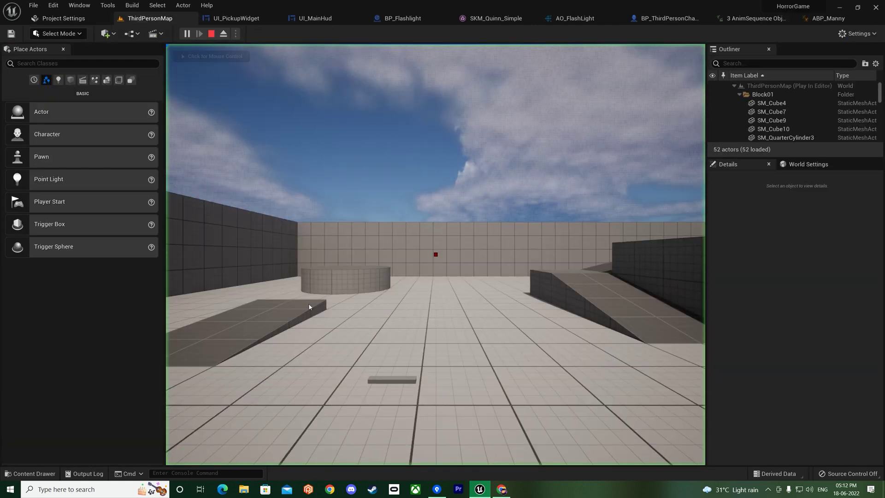
{"action": "key", "text": "w"}
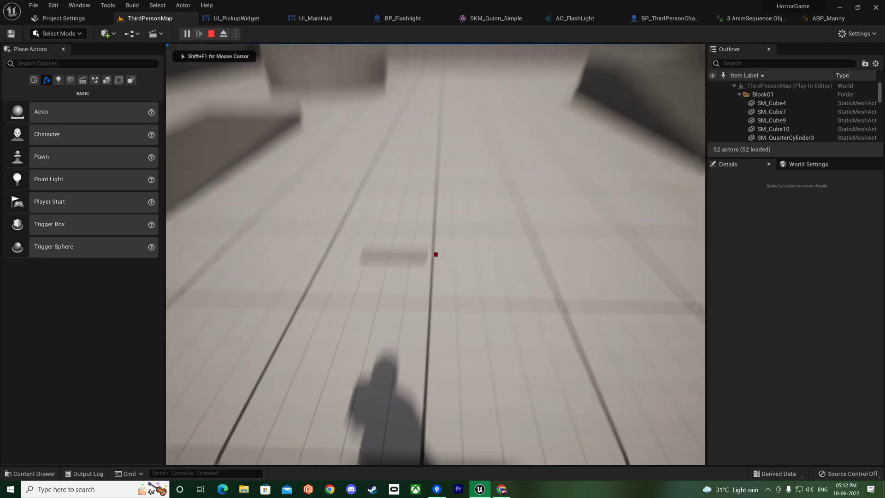
{"action": "key", "text": "e"}
{"action": "key", "text": "f"}
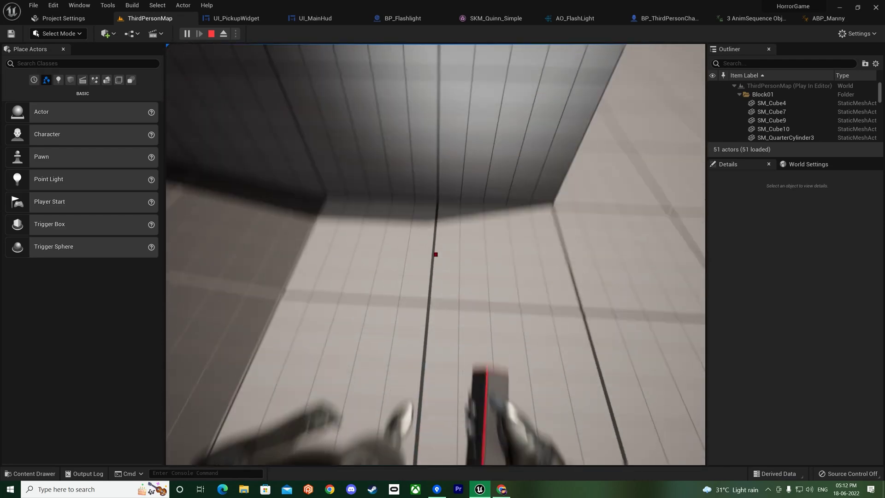
{"action": "key", "text": "Escape"}
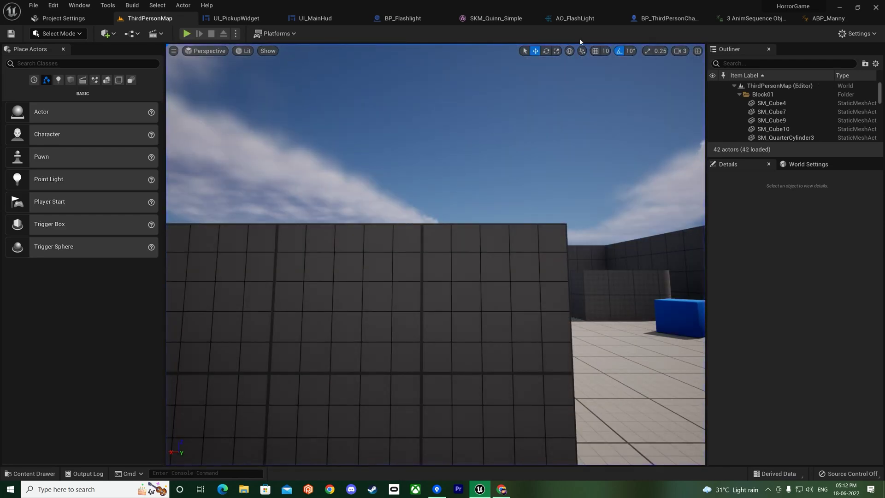
Move the Equipment Blend Cache node aside to make room near Blend Poses by bool.
{"action": "left_click", "coordinate": [814, 20]}
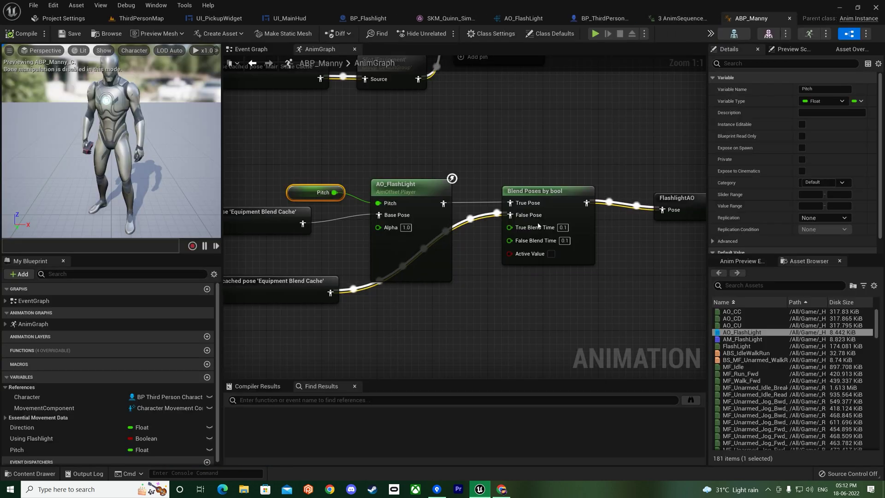
{"action": "scroll", "coordinate": [485, 285], "scroll_direction": "down", "scroll_amount": 2}
{"action": "left_click_drag", "start_coordinate": [346, 296], "coordinate": [423, 315]}
{"action": "scroll", "coordinate": [517, 265], "scroll_direction": "up", "scroll_amount": 3}
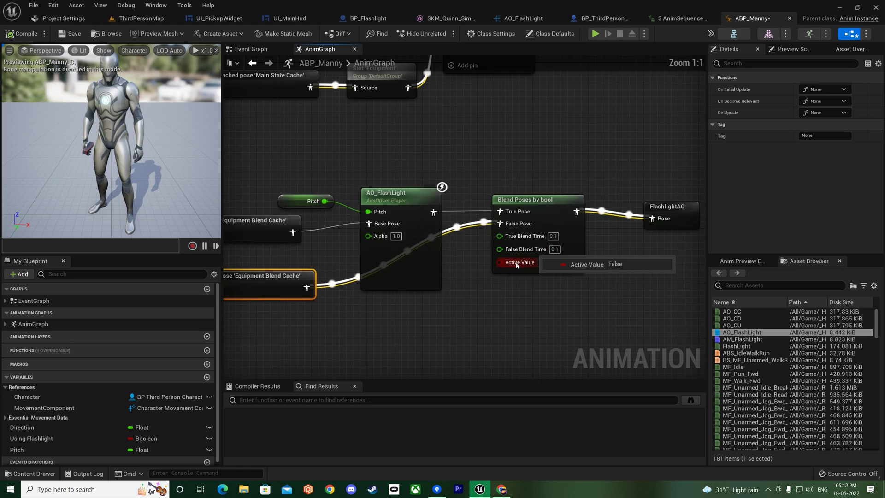
{"action": "right_click_drag", "start_coordinate": [528, 312], "coordinate": [457, 293]}
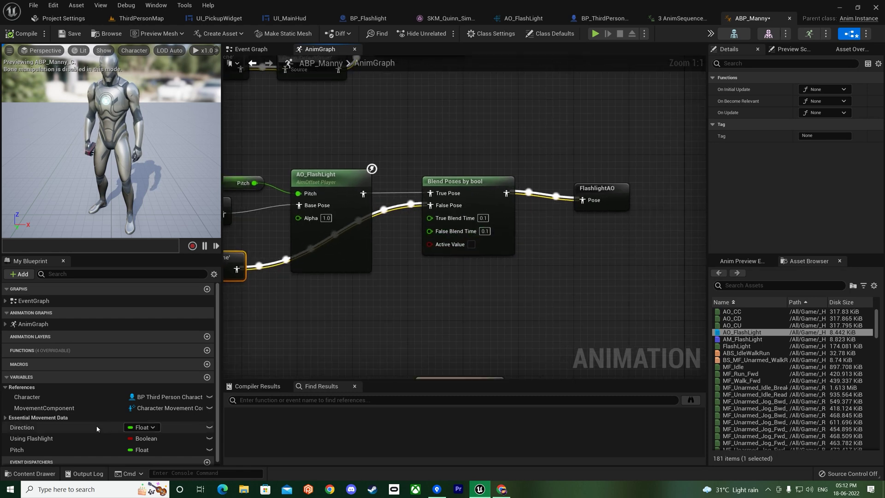
Wire a Using Flashlight getter into Blend Poses by bool's Active Value and compile.
{"action": "left_click_drag", "start_coordinate": [197, 402], "coordinate": [433, 244]}
{"action": "left_click_drag", "start_coordinate": [367, 252], "coordinate": [403, 292]}
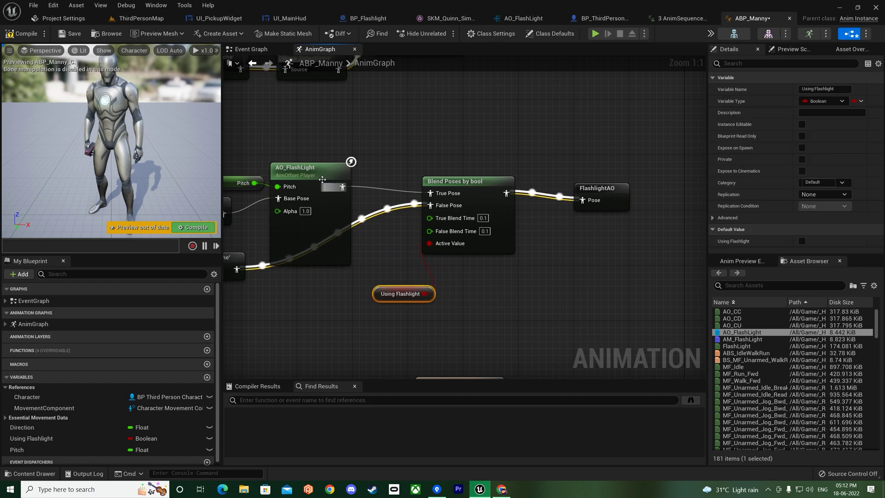
{"action": "left_click_drag", "start_coordinate": [323, 182], "coordinate": [335, 189]}
{"action": "left_click", "coordinate": [26, 33]}
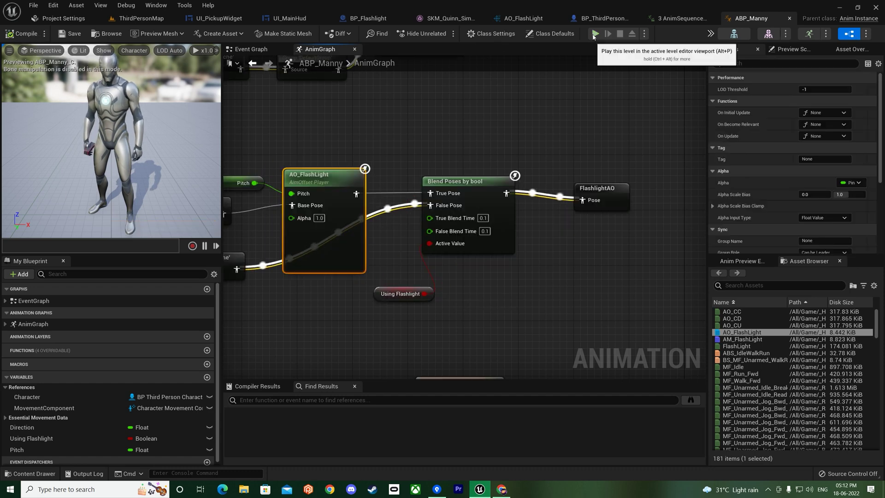
{"action": "left_click", "coordinate": [595, 34]}
Walk to the flashlight, pick it up with E, run around aiming, then return to ThirdPersonMap.
{"action": "key", "text": "w"}
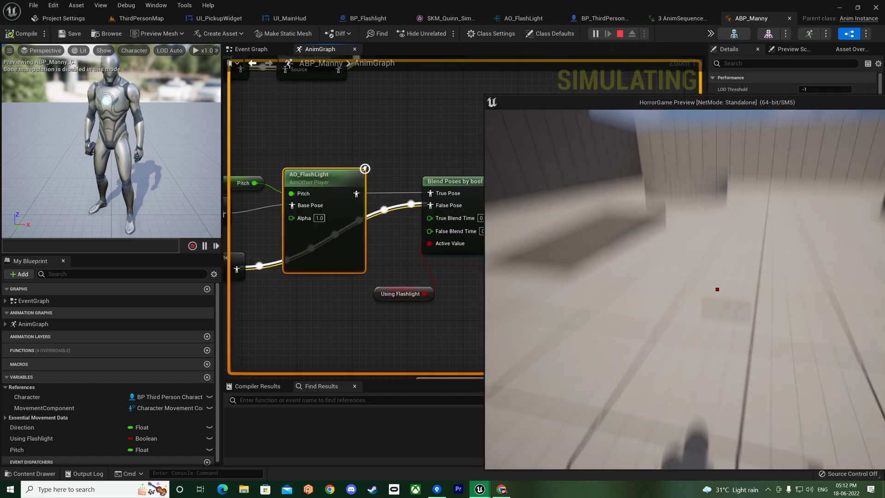
{"action": "key", "text": "e"}
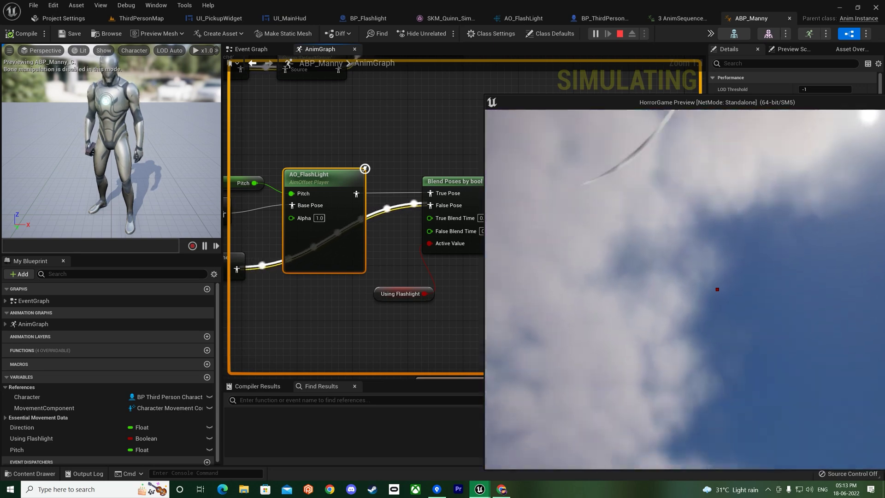
{"action": "key", "text": "w"}
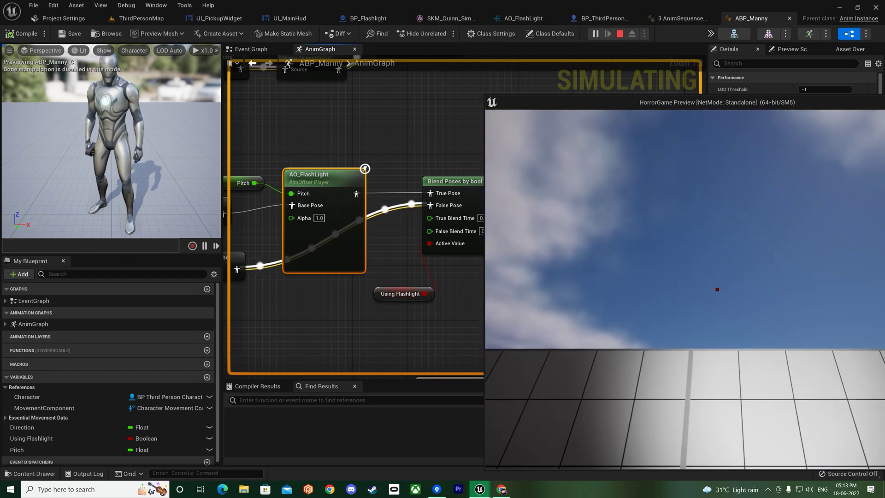
{"action": "key", "text": "Escape"}
{"action": "left_click", "coordinate": [157, 20]}
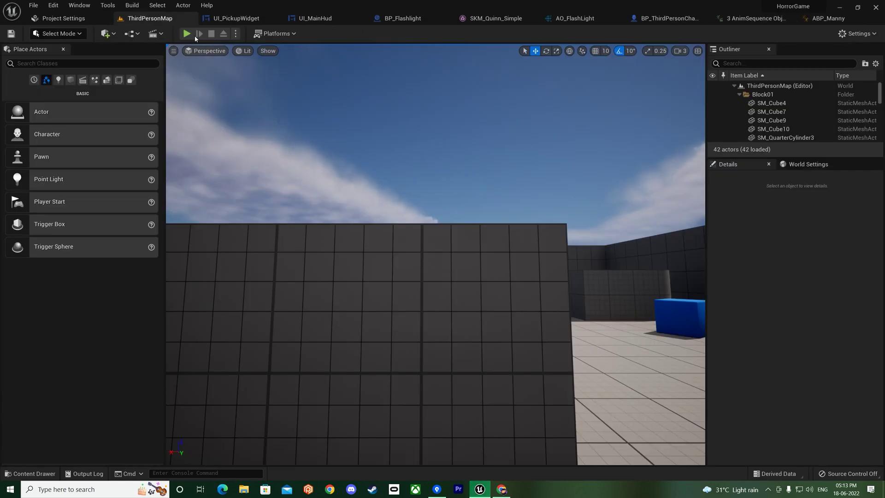
Play full screen with F11, pick up the flashlight, aim while walking to the far wall, then stop.
{"action": "key", "text": "alt+p"}
{"action": "key", "text": "F11"}
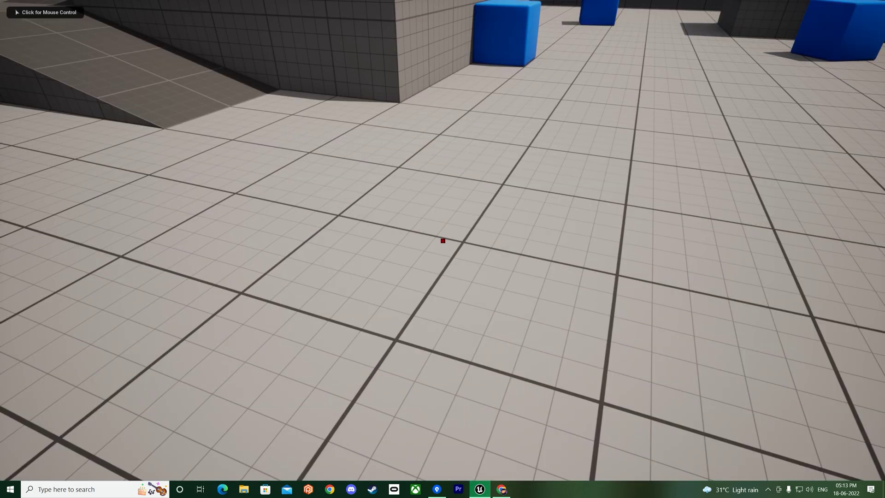
{"action": "left_click", "coordinate": [443, 240]}
{"action": "key", "text": "w"}
{"action": "key", "text": "e"}
{"action": "key", "text": "w"}
{"action": "key", "text": "w"}
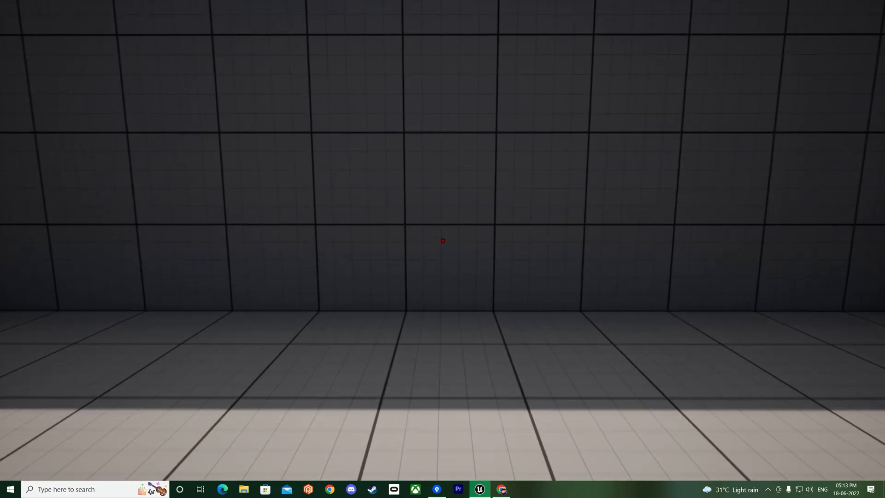
{"action": "key", "text": "w"}
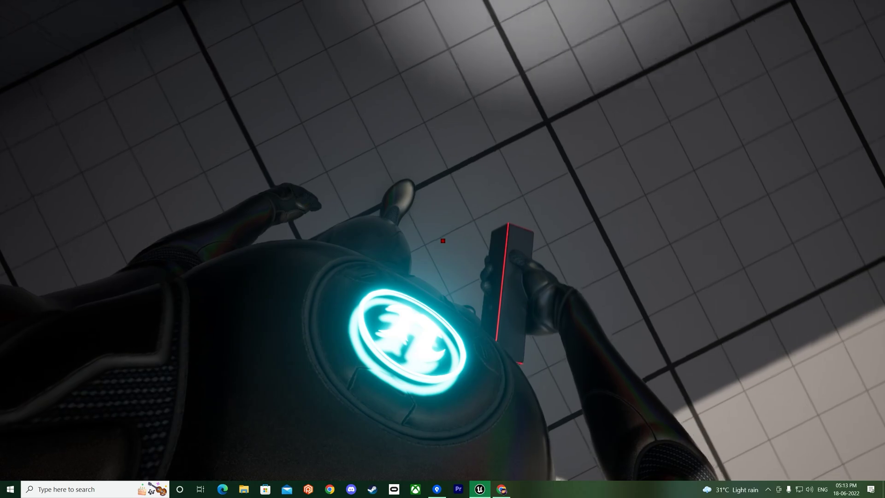
{"action": "key", "text": "Escape"}
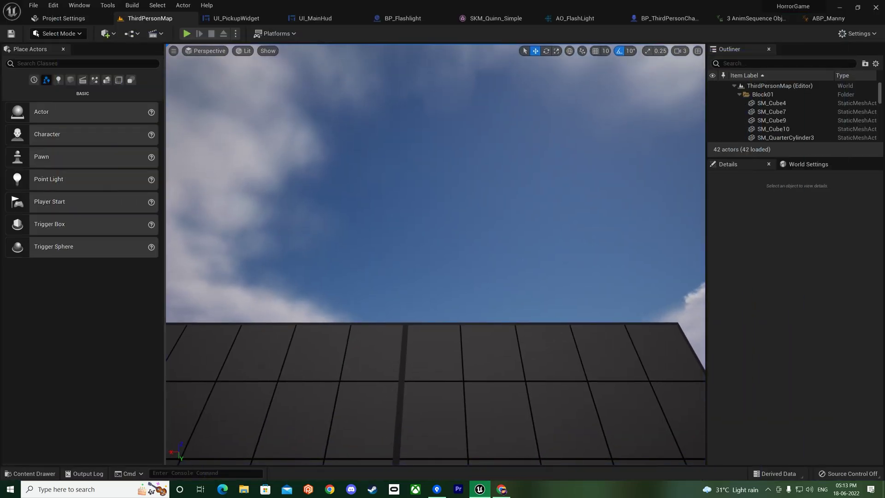
{"action": "right_click_drag", "start_coordinate": [435, 255], "coordinate": [313, 286]}
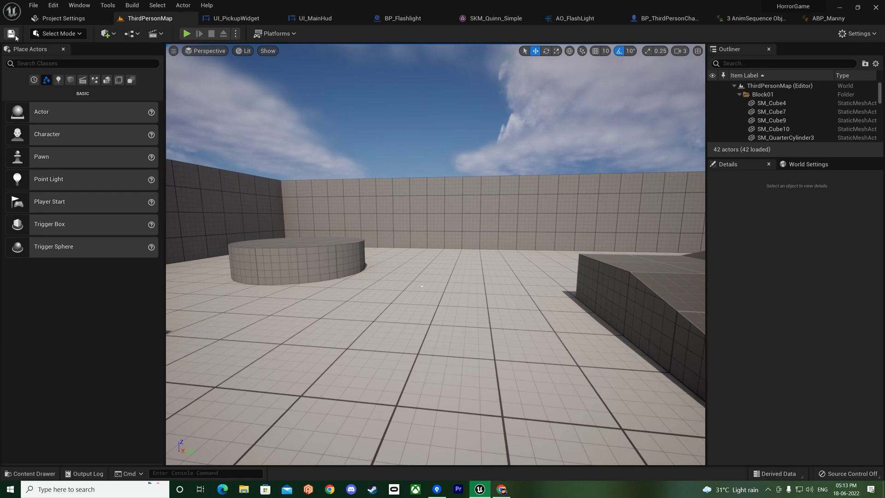
Close the SKM_Quinn_Simple, BP_Flashlight and UI_MainHud editor tabs.
{"action": "right_click_drag", "start_coordinate": [381, 176], "coordinate": [161, 178]}
{"action": "key", "text": "w"}
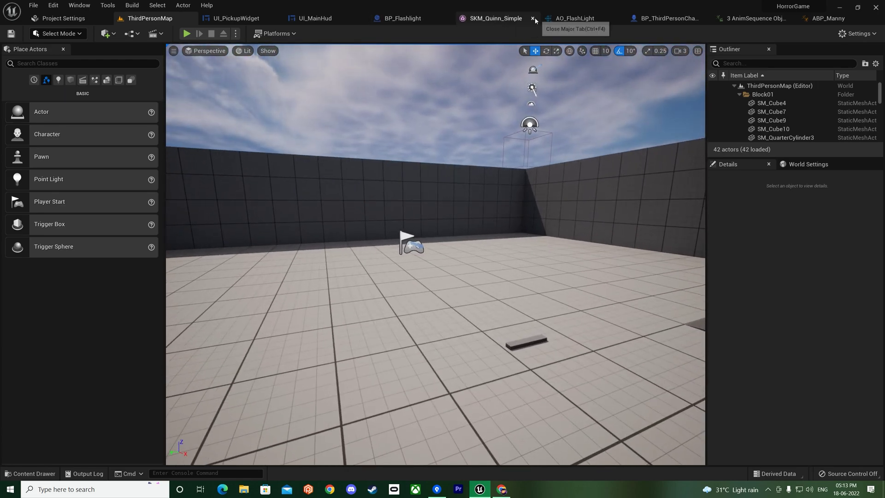
{"action": "left_click", "coordinate": [533, 19]}
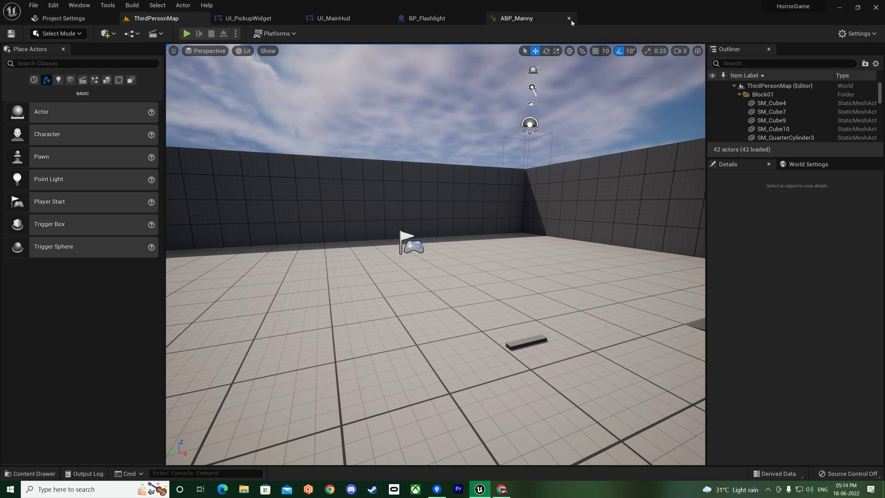
{"action": "left_click", "coordinate": [479, 18]}
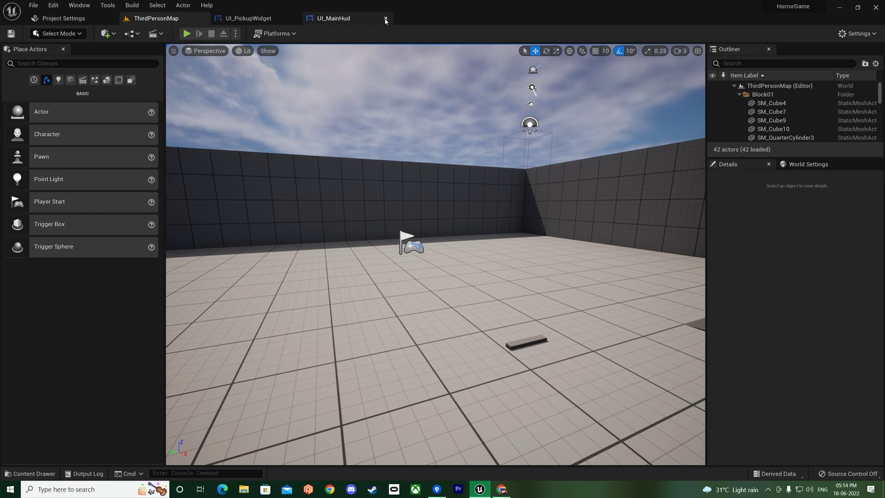
{"action": "left_click", "coordinate": [387, 18]}
{"action": "right_click_drag", "start_coordinate": [383, 208], "coordinate": [300, 233]}
{"action": "key", "text": "w"}
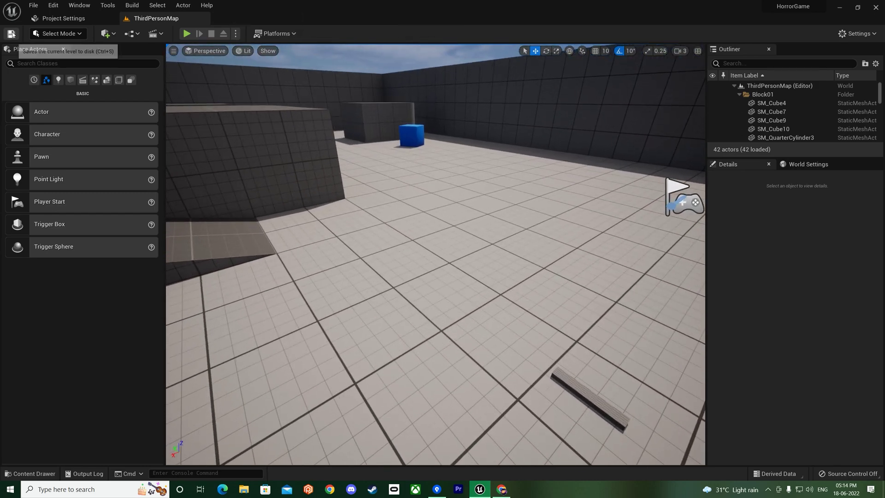